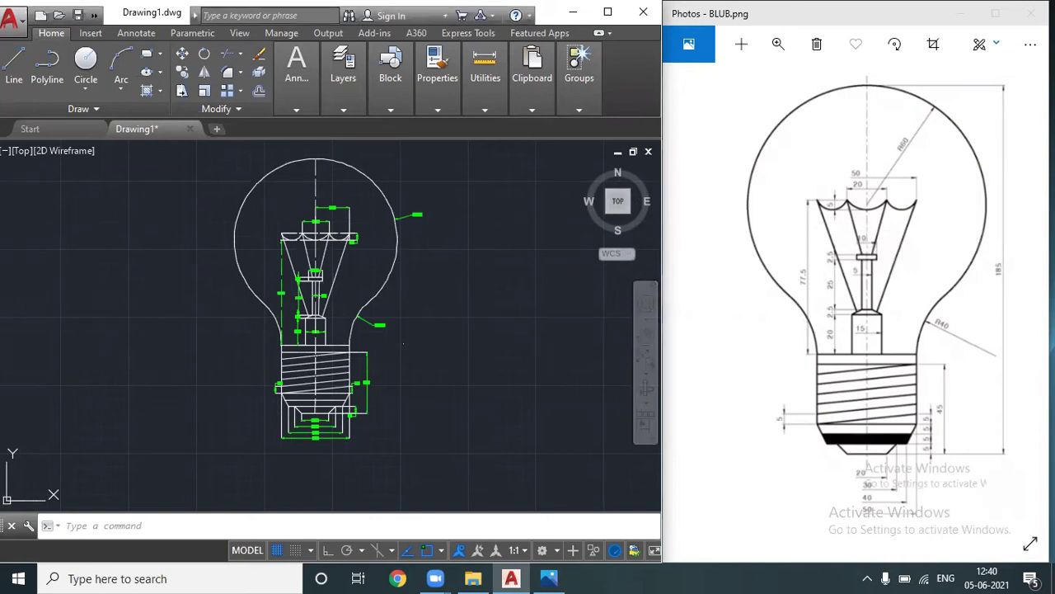
scroll(291, 298, "up", 4)
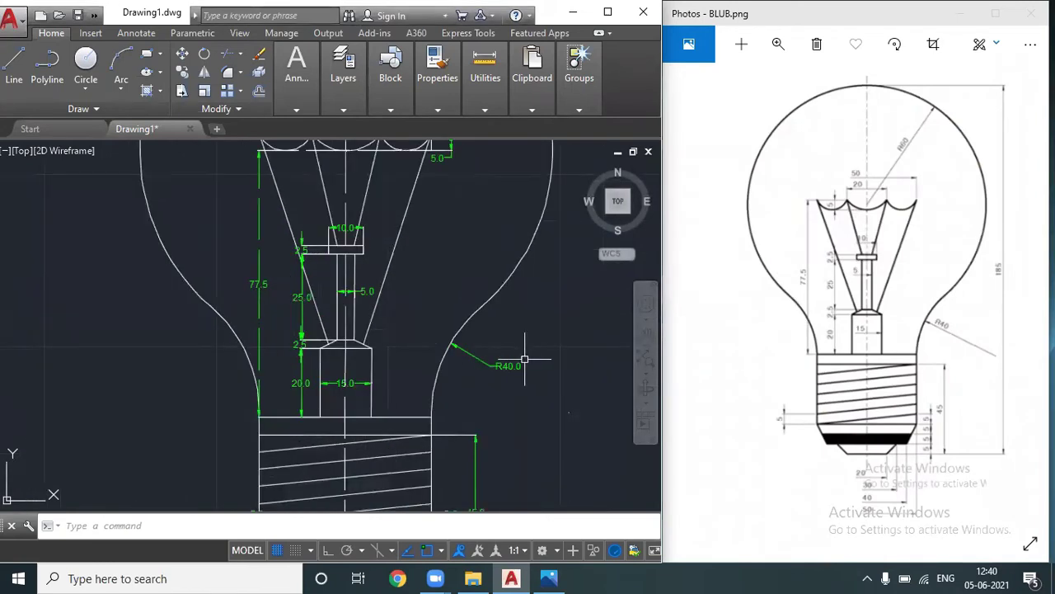
left_click(646, 335)
mouse_move(541, 437)
left_mouse_down()
mouse_move(522, 325)
mouse_move(480, 287)
mouse_move(481, 311)
mouse_move(505, 306)
mouse_move(481, 344)
mouse_move(344, 376)
mouse_move(181, 388)
mouse_move(13, 369)
left_mouse_up()
scroll(490, 289, "down", 2)
scroll(505, 306, "down", 1)
key("Escape")
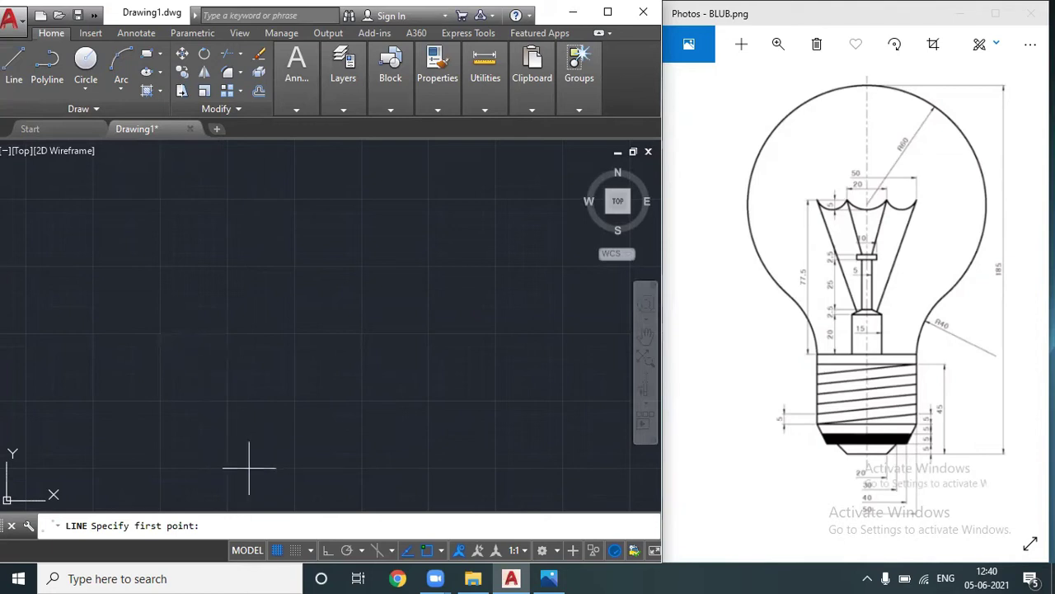
left_click(227, 401)
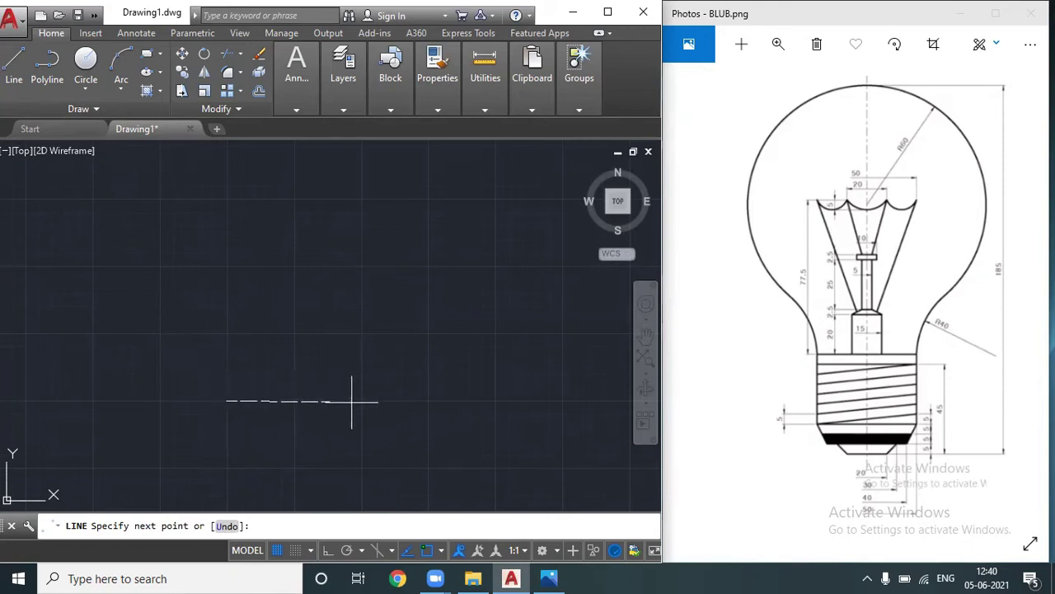
key("Escape")
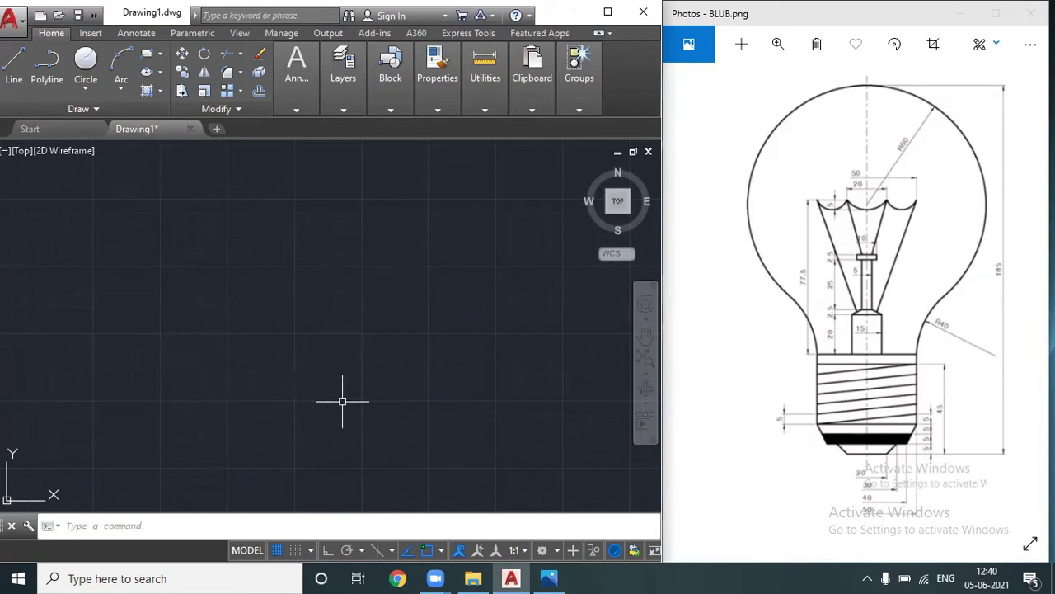
- Set the current linetype for new objects to Continuous
left_click(388, 106)
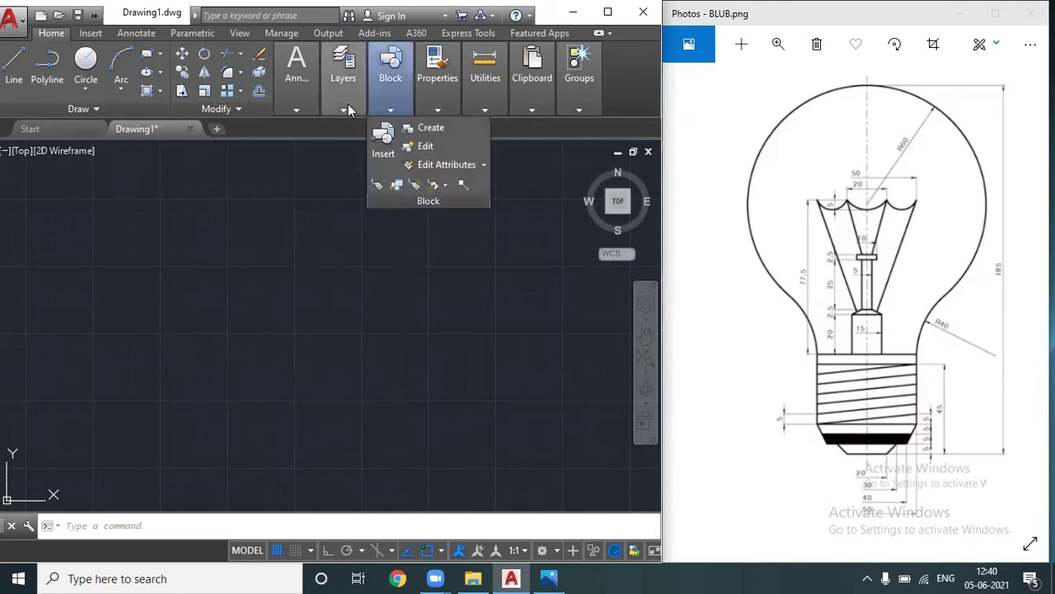
left_click(432, 107)
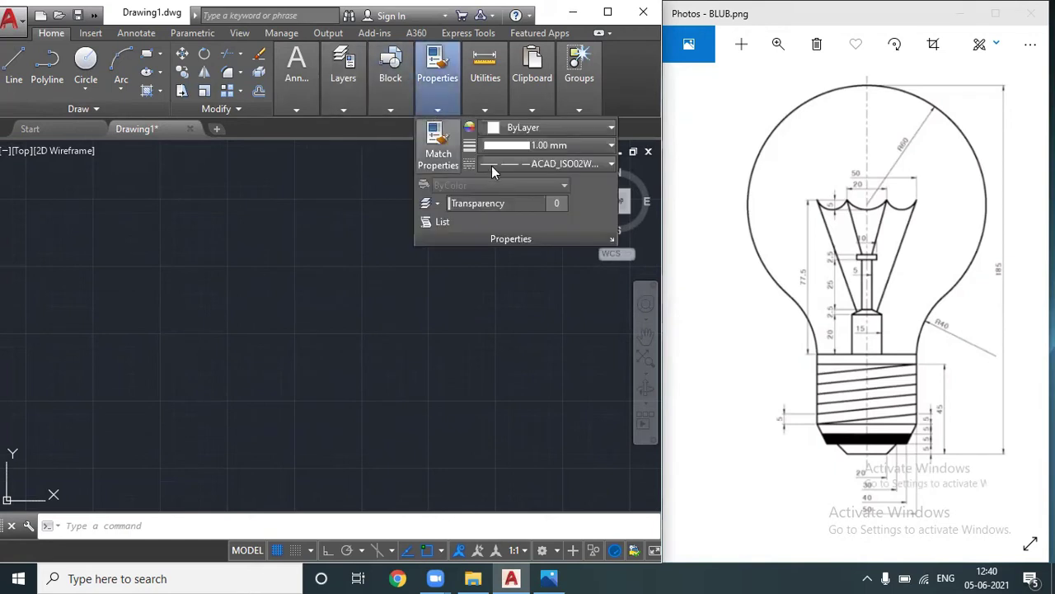
left_click(498, 164)
left_click(511, 256)
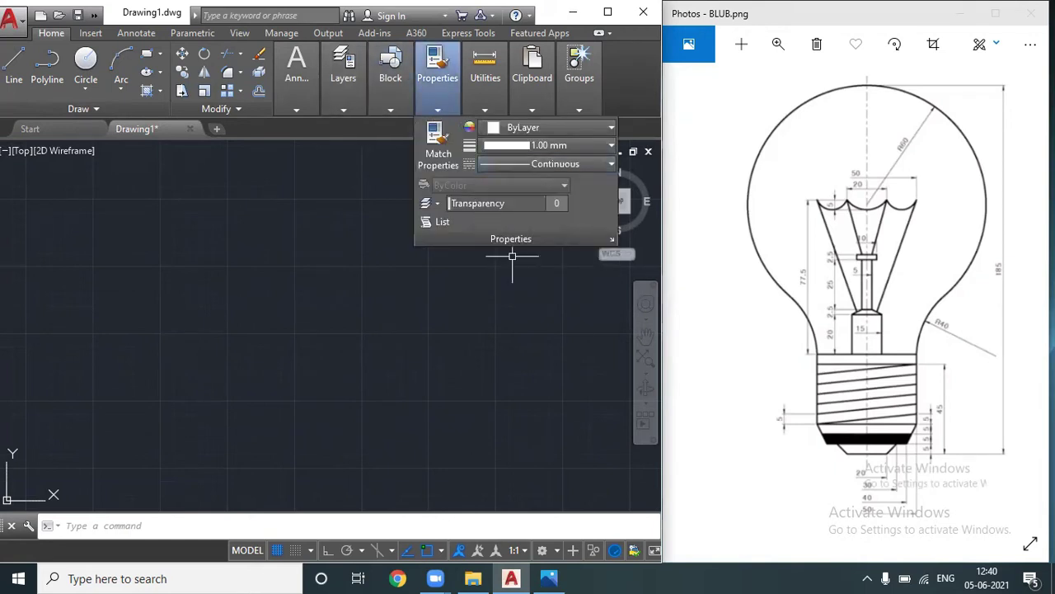
- Draw a 50 mm horizontal line with ortho mode on, in the empty area as the base line of the bulb's cap
type("l")
key("Return")
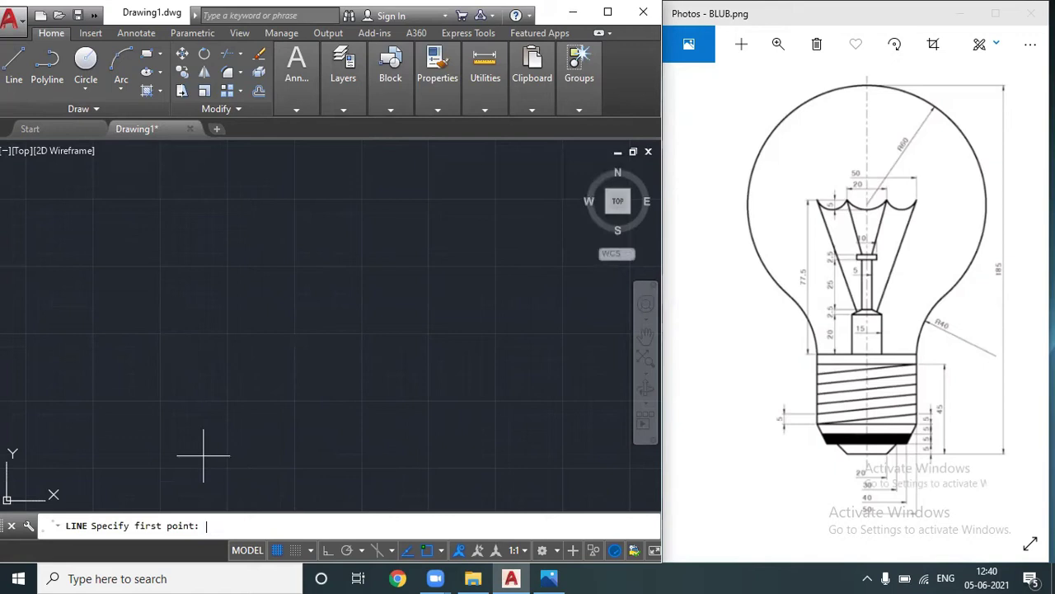
key("F8")
left_click(210, 465)
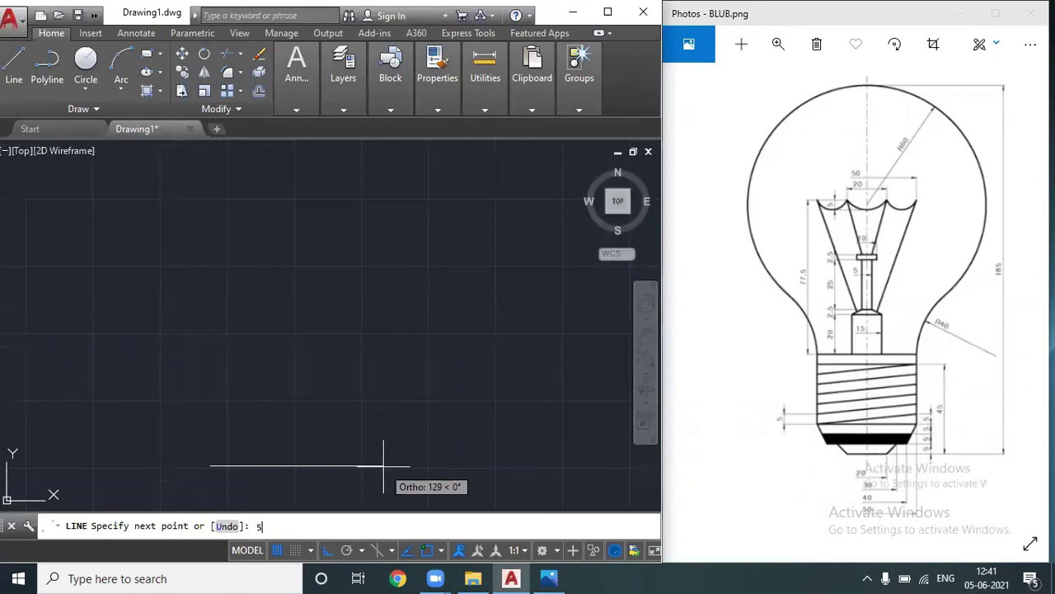
type("5")
key("Return")
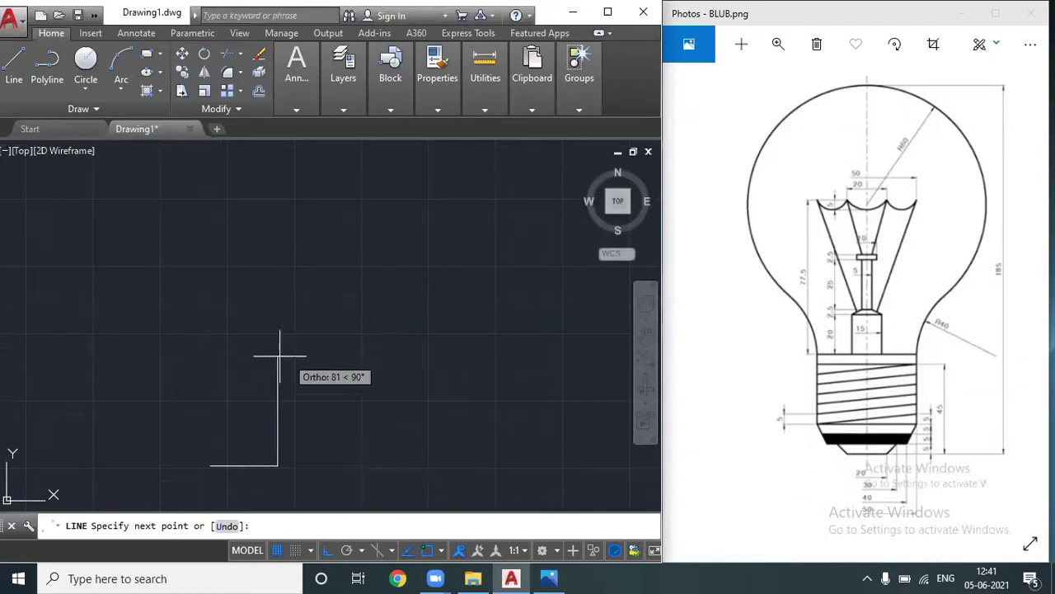
key("Escape")
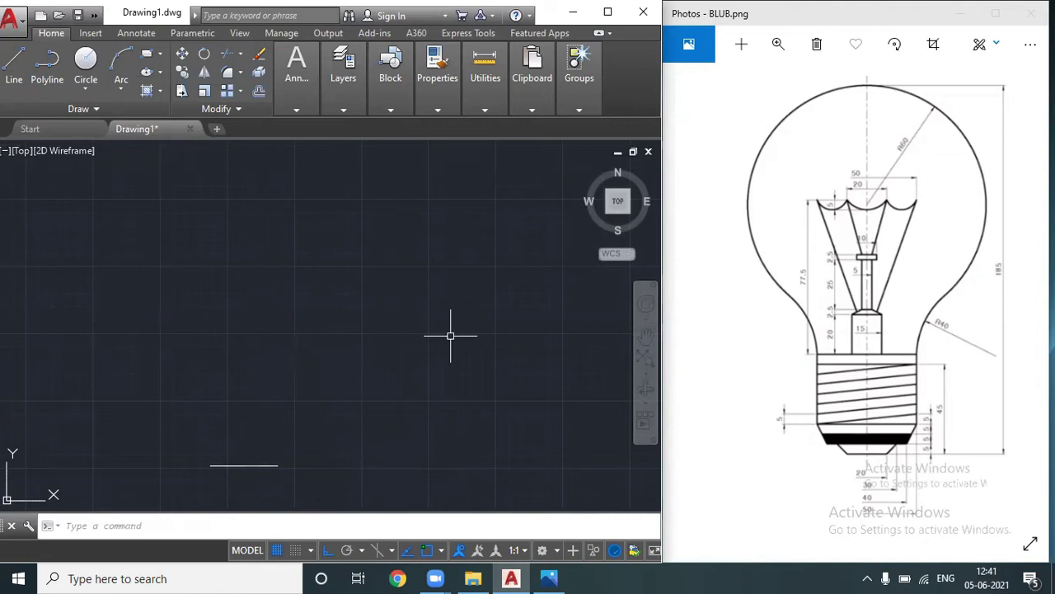
- Offset the horizontal base line 45 mm upward
left_click(646, 335)
mouse_move(271, 409)
left_mouse_down()
mouse_move(349, 365)
mouse_move(348, 384)
mouse_move(351, 372)
left_mouse_up()
scroll(348, 384, "up", 2)
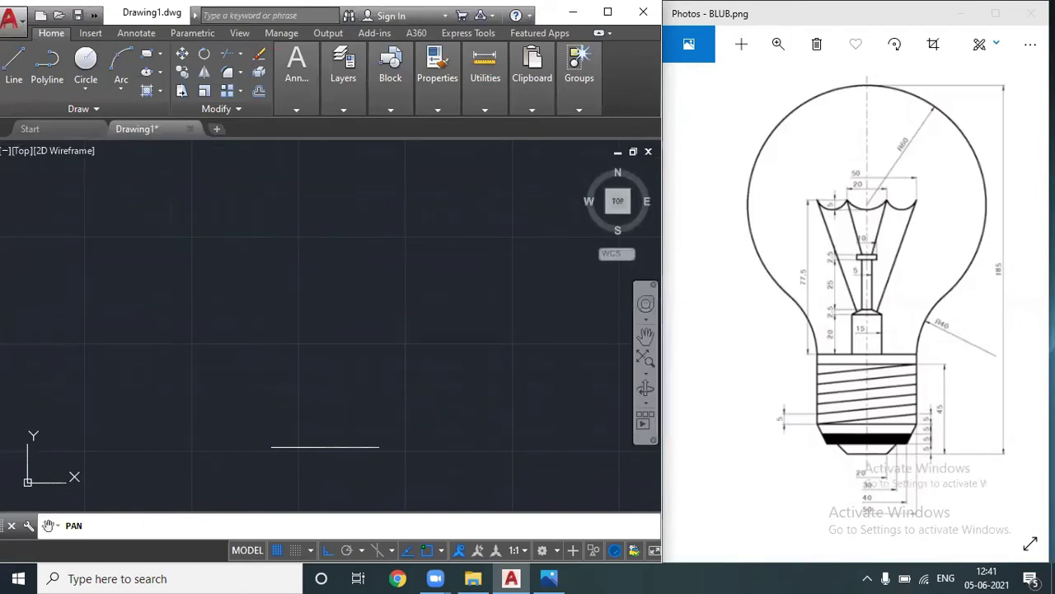
key("Escape")
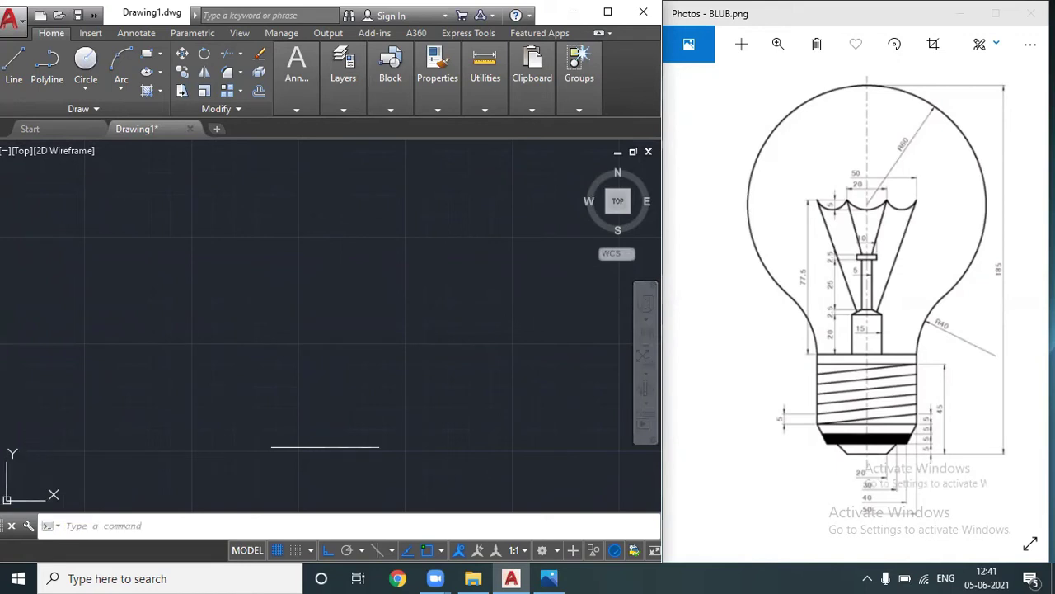
type("of")
key("Return")
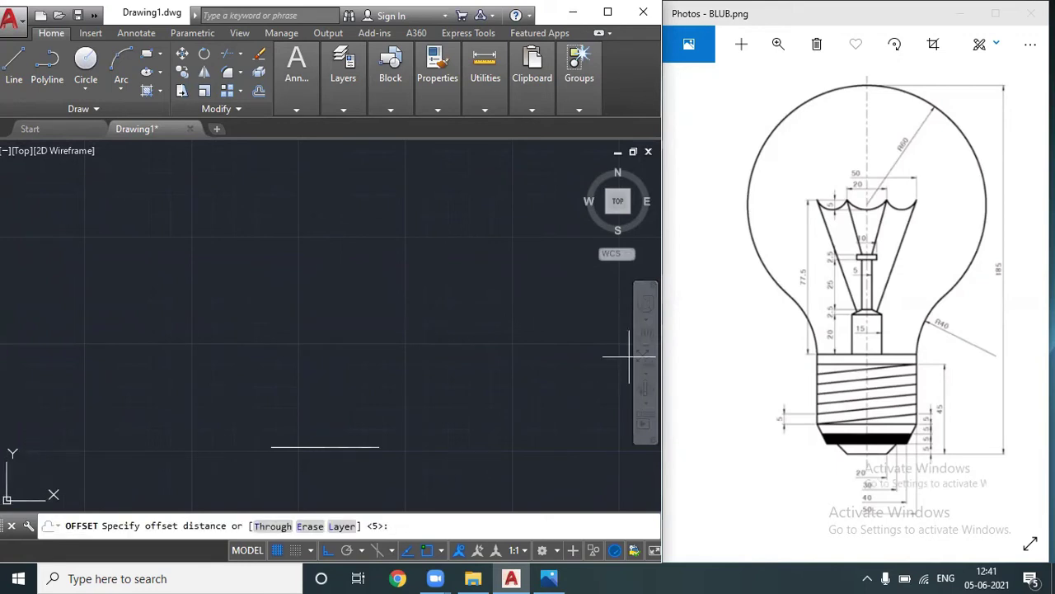
type("4")
key("Return")
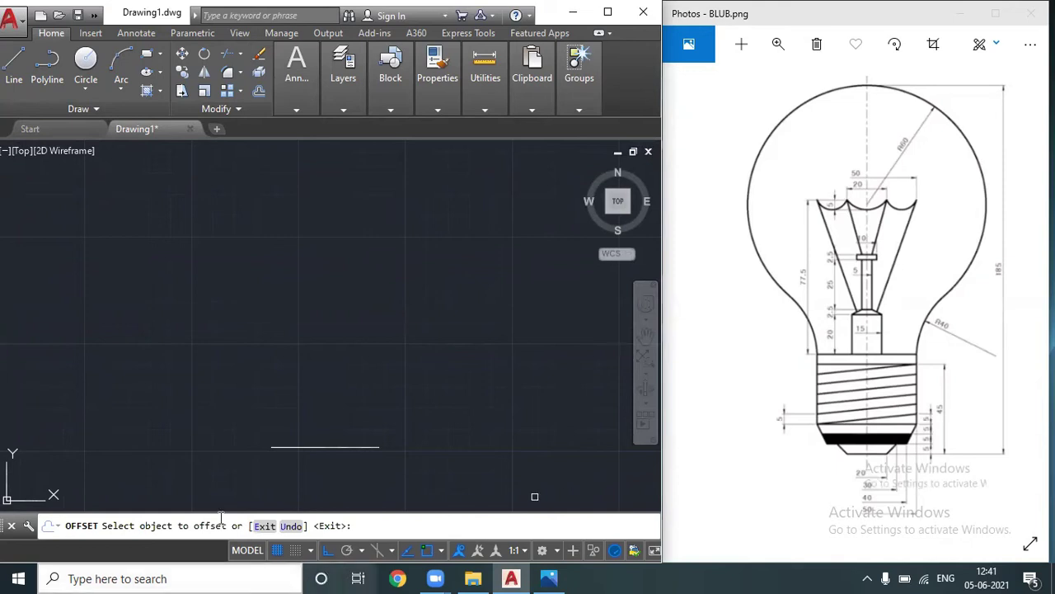
left_click(285, 447)
left_click(337, 324)
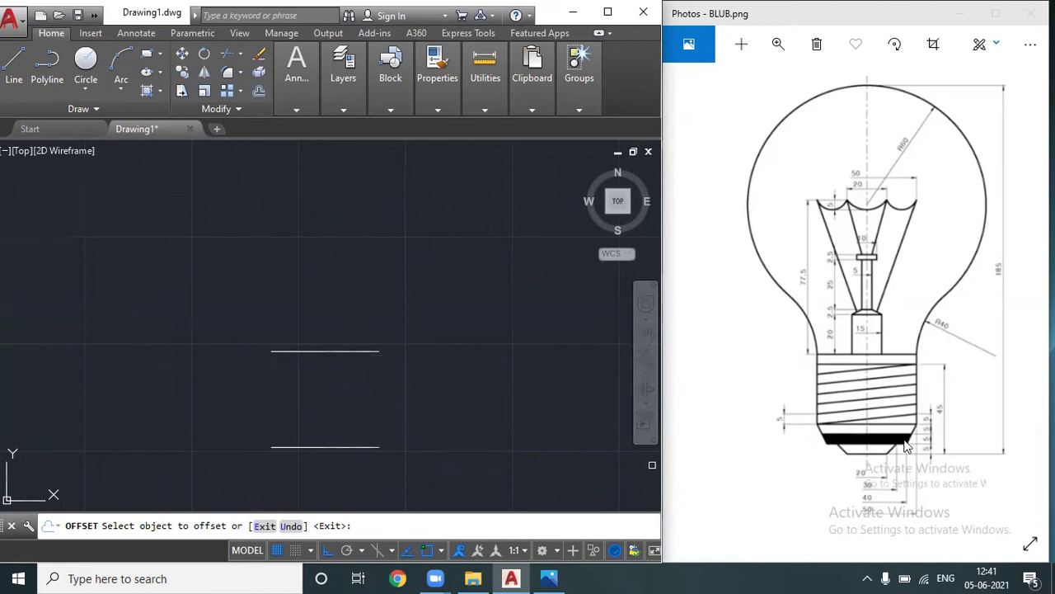
key("Escape")
- Offset the base line upward in successive 5 mm spacings, adding eight lines to fill the gap below the upper line
type("o")
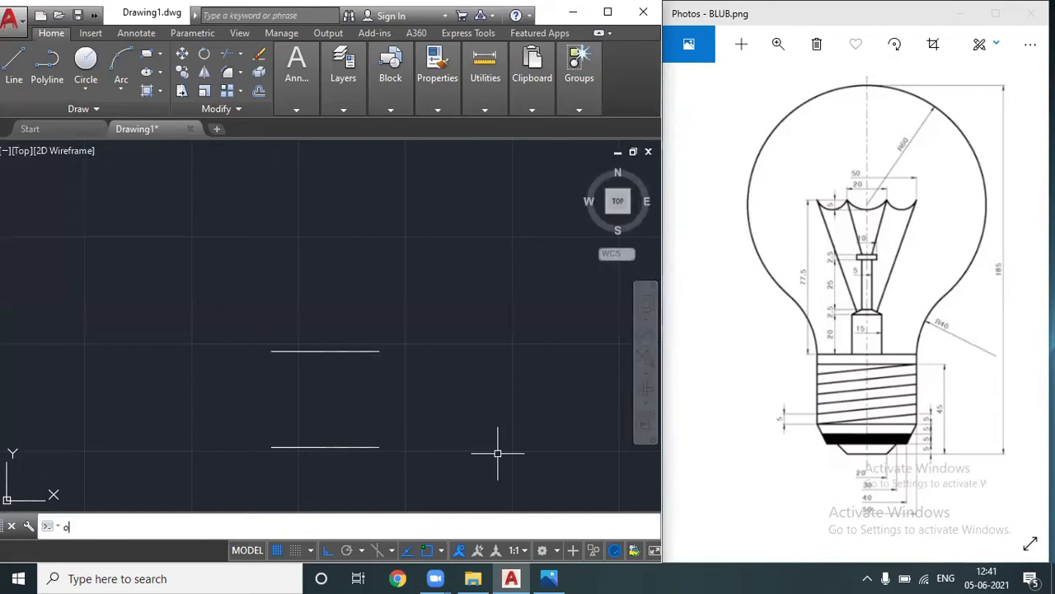
key("Return")
type("5")
key("Return")
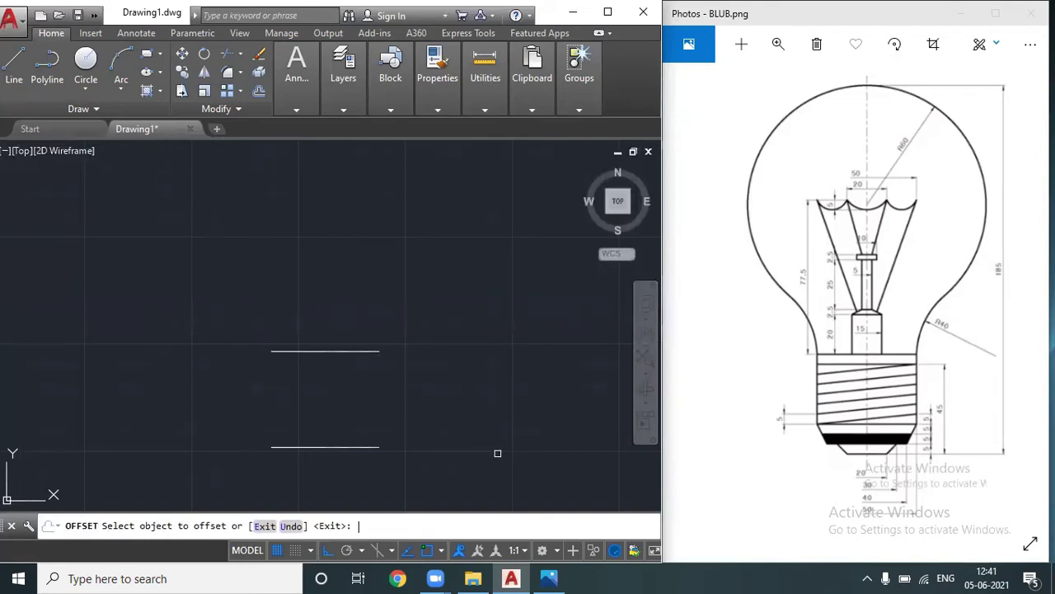
left_click(372, 447)
left_click(365, 398)
left_click(363, 436)
left_click(359, 402)
left_click(353, 426)
left_click(354, 419)
left_click(354, 415)
left_click(354, 409)
left_click(352, 405)
left_click(352, 384)
left_click(352, 394)
left_click(352, 375)
left_click(353, 384)
left_click(352, 365)
left_click(352, 368)
left_click(352, 363)
key("Escape")
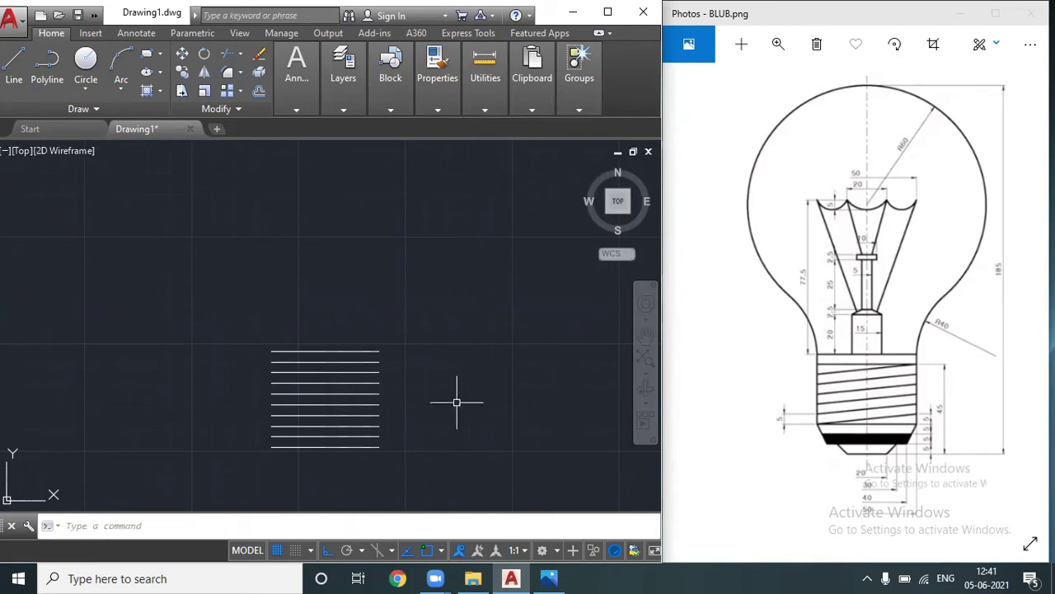
type("l")
key("Return")
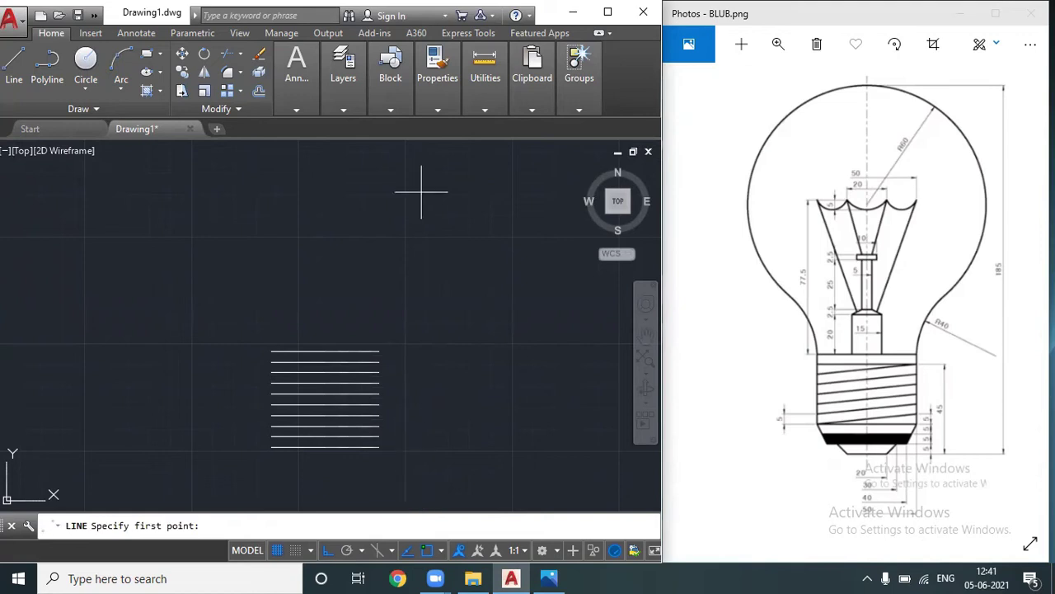
left_click(438, 97)
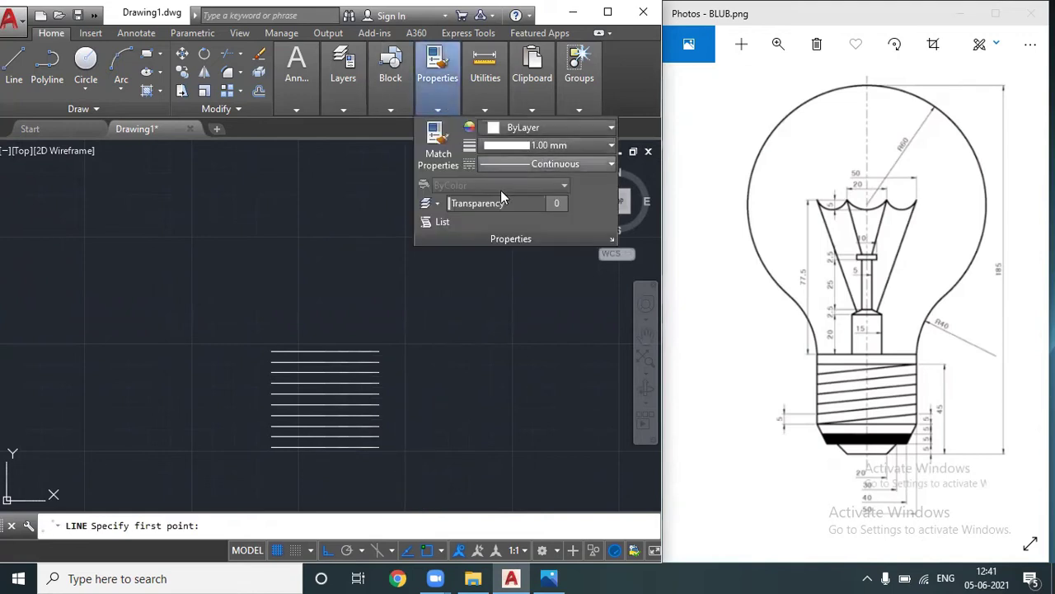
left_click(503, 165)
left_click(508, 222)
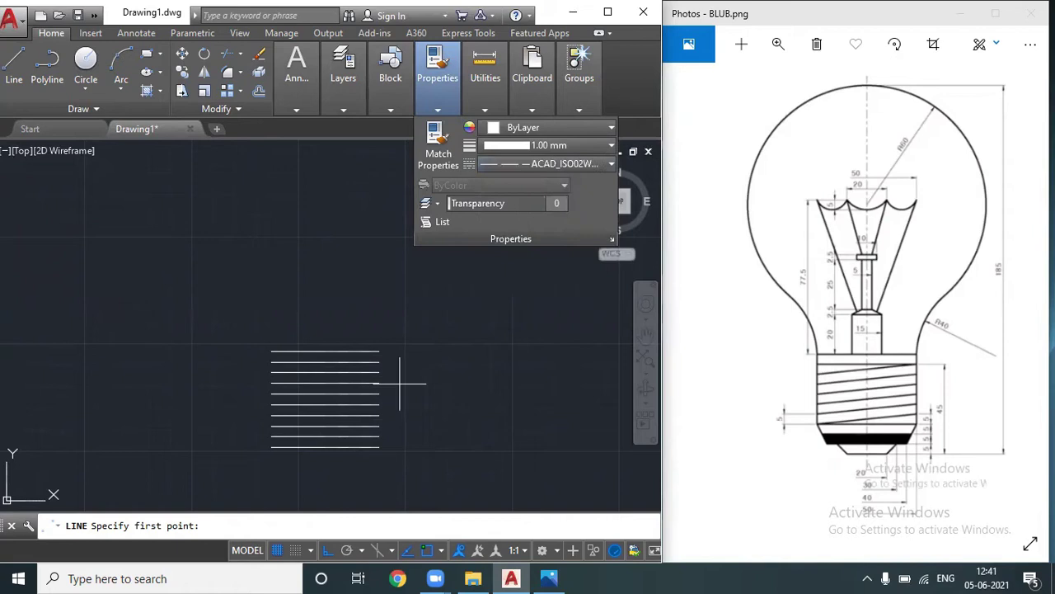
left_click(326, 448)
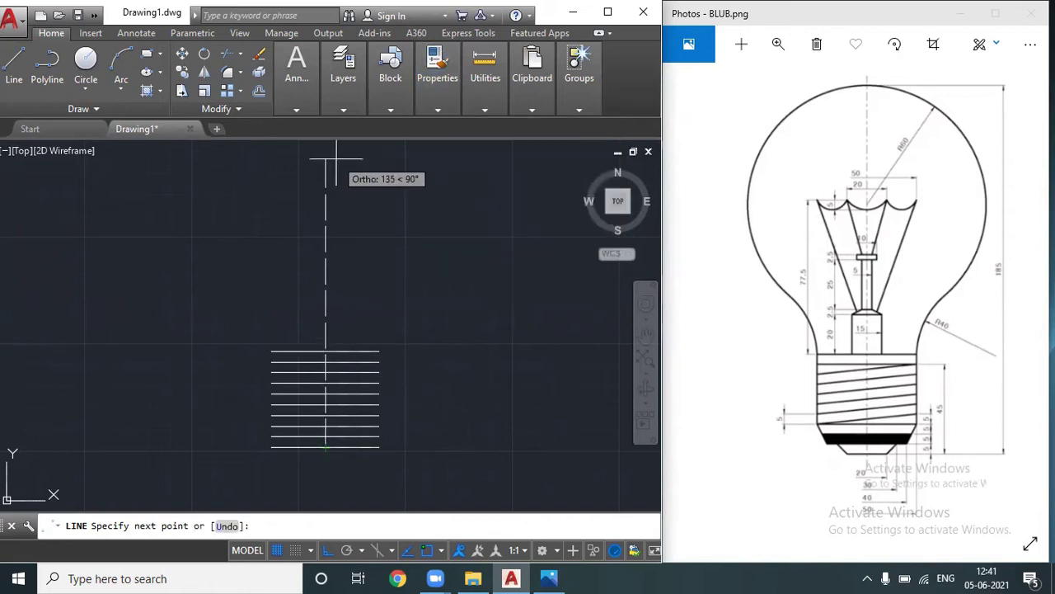
scroll(332, 202, "down", 2)
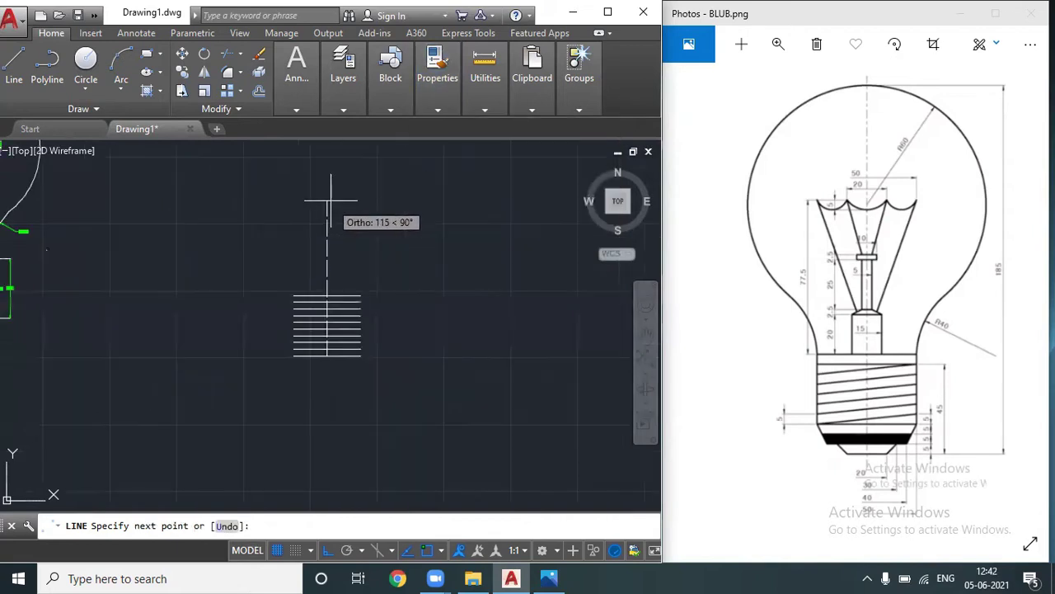
key("Escape")
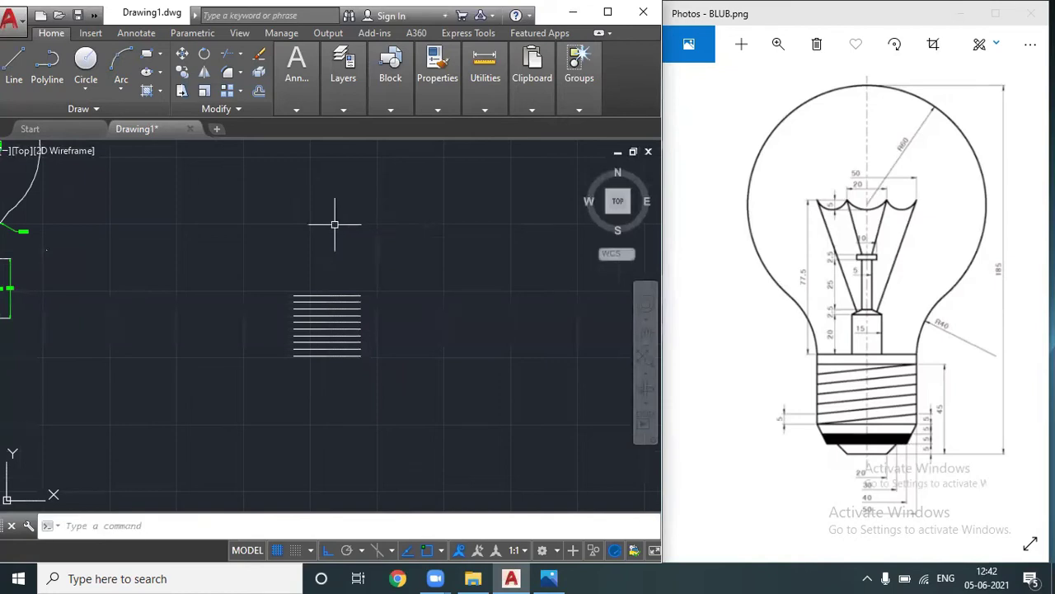
left_click(438, 103)
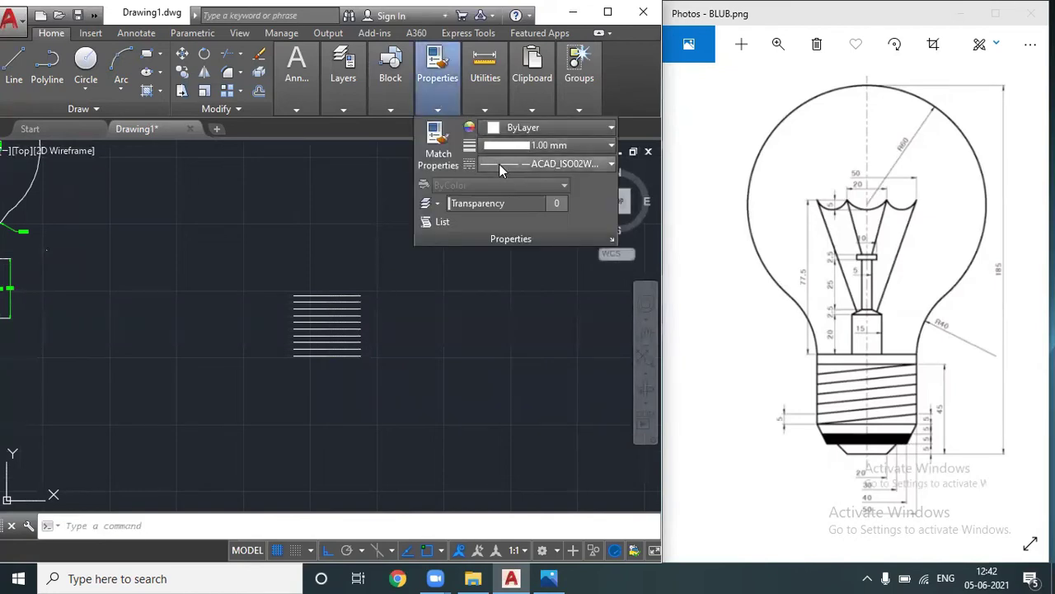
left_click(499, 163)
left_click(512, 261)
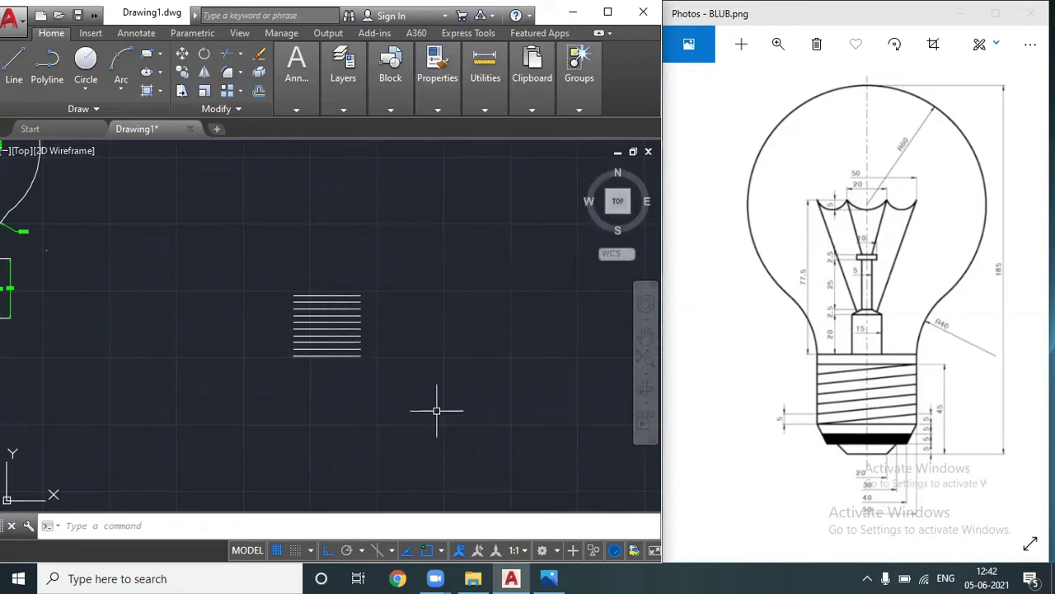
- Draw a vertical centre line from the midpoint of the lowest horizontal line upward, extending well above the stack of lines
scroll(420, 397, "up", 2)
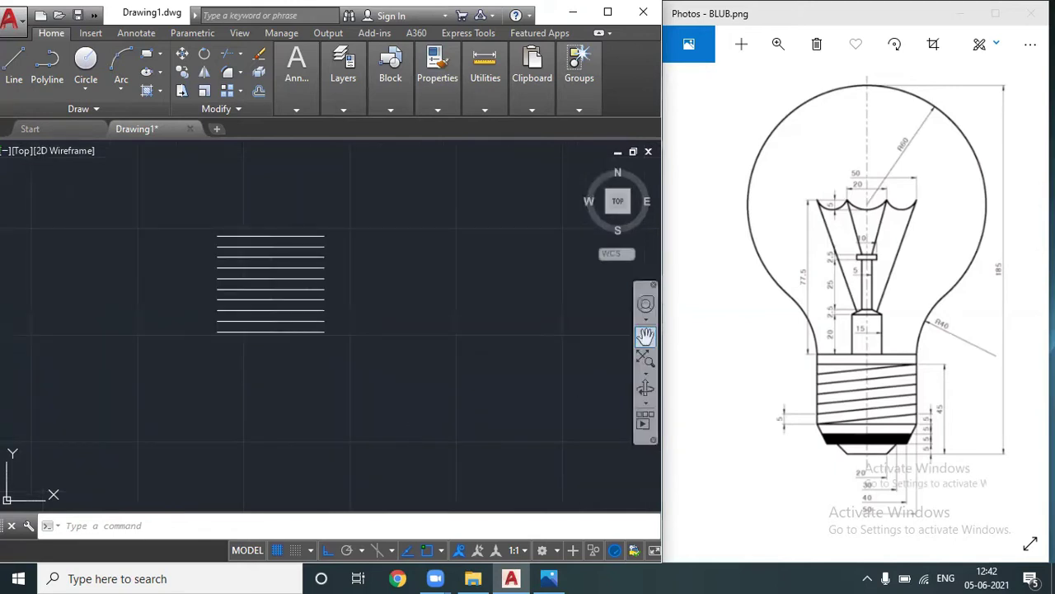
left_click(646, 336)
left_click_drag(417, 261, 469, 376)
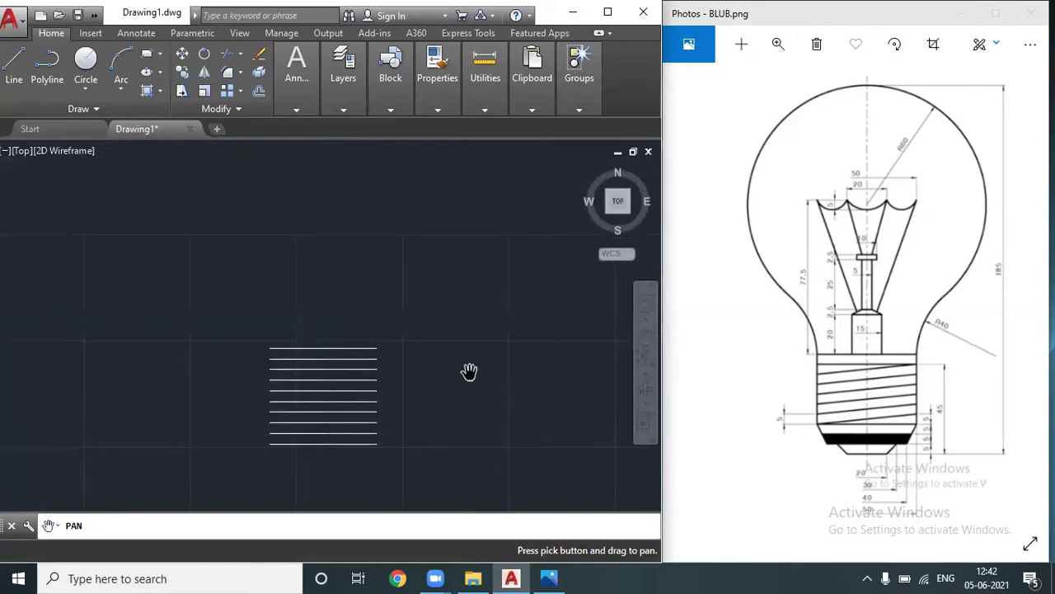
key("Escape")
type("l")
key("Return")
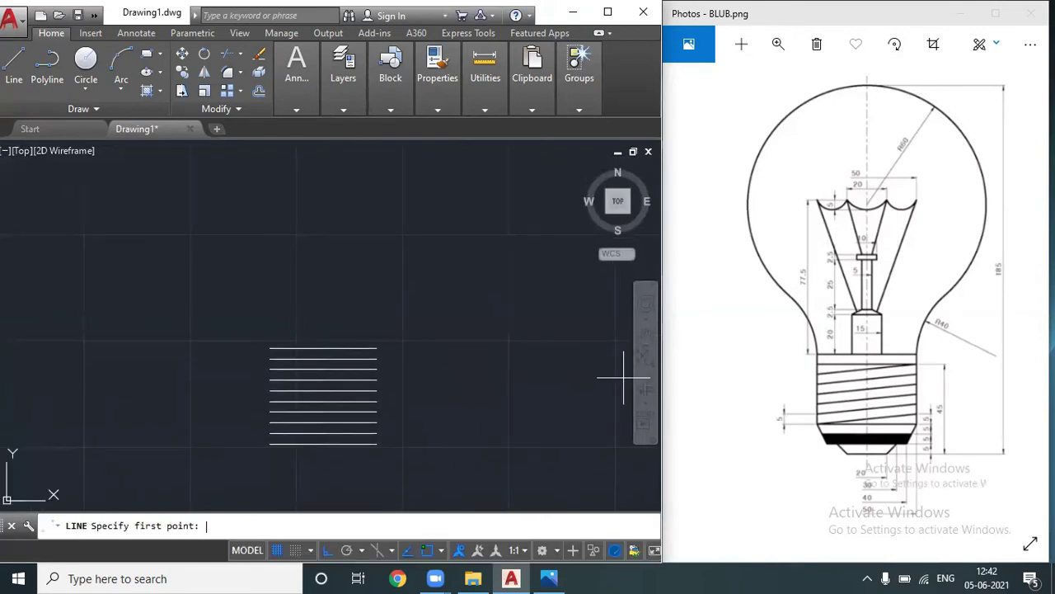
left_click(323, 444)
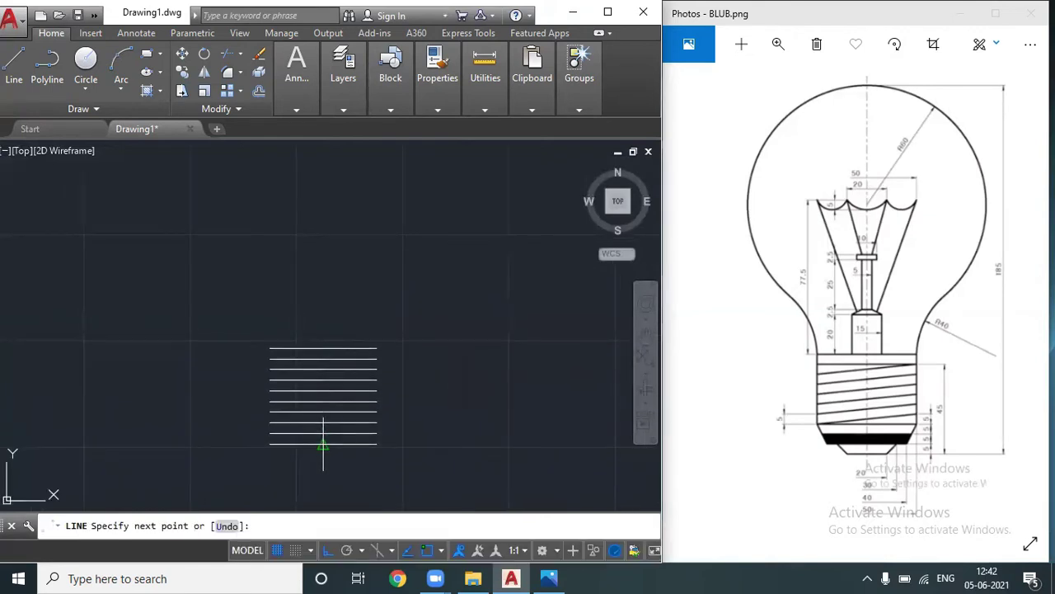
left_click(324, 166)
key("Return")
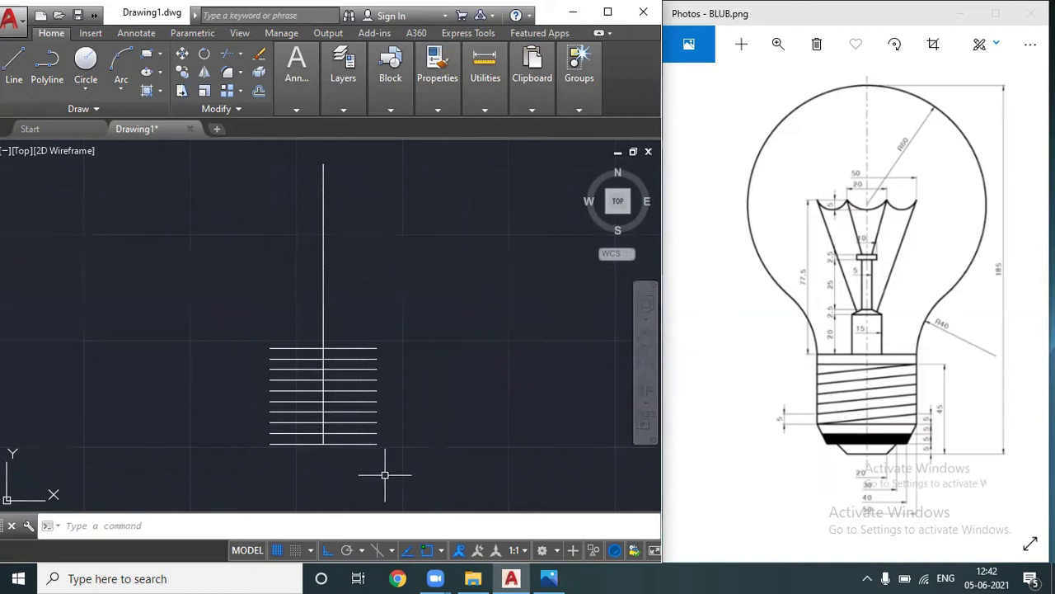
- Offset the vertical centre line 10 mm to each side
scroll(376, 448, "up", 4)
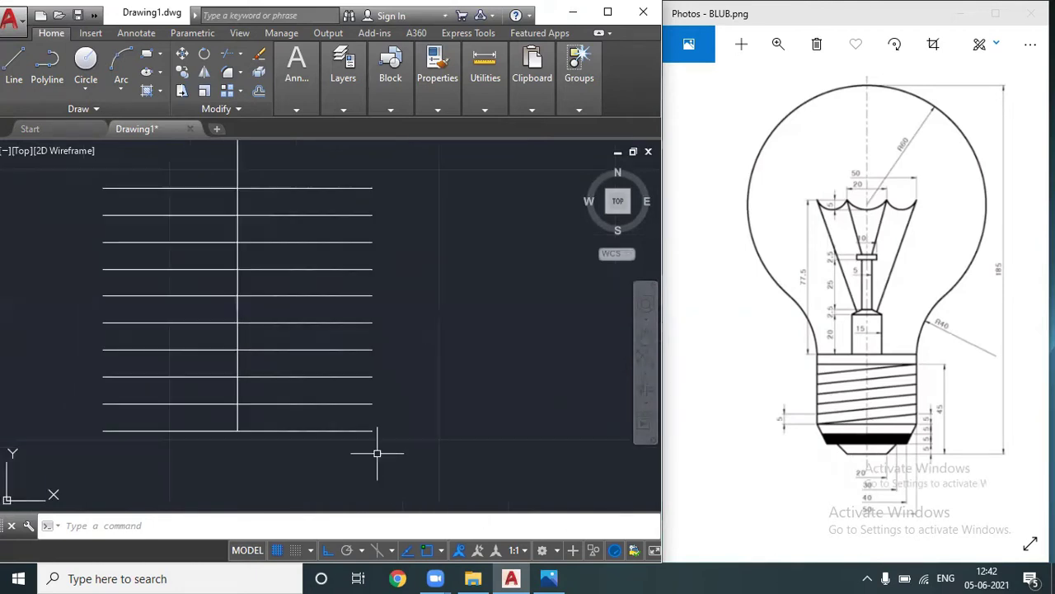
type("of")
key("Return")
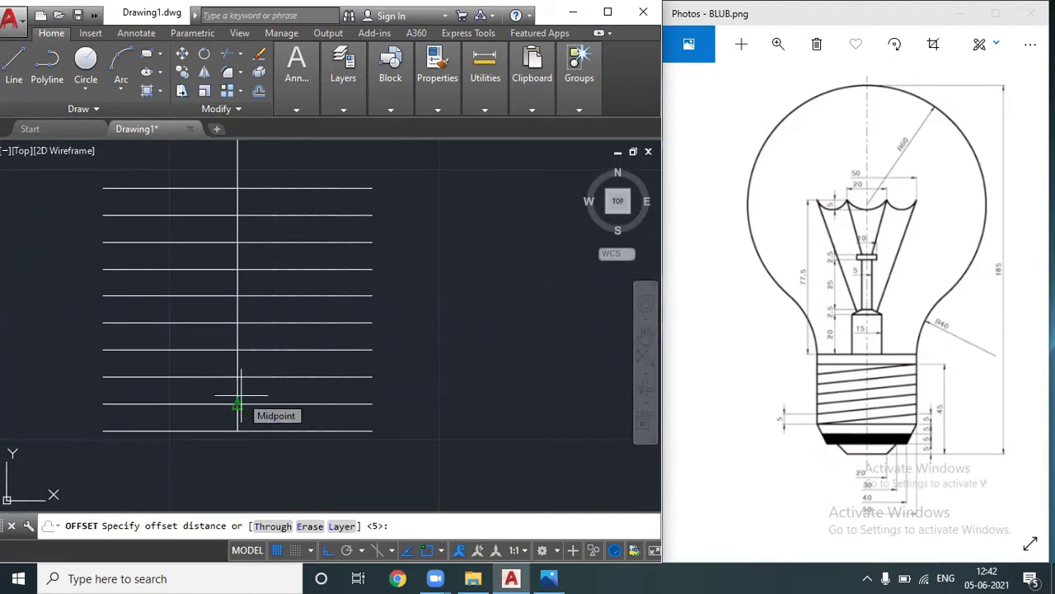
key("Return")
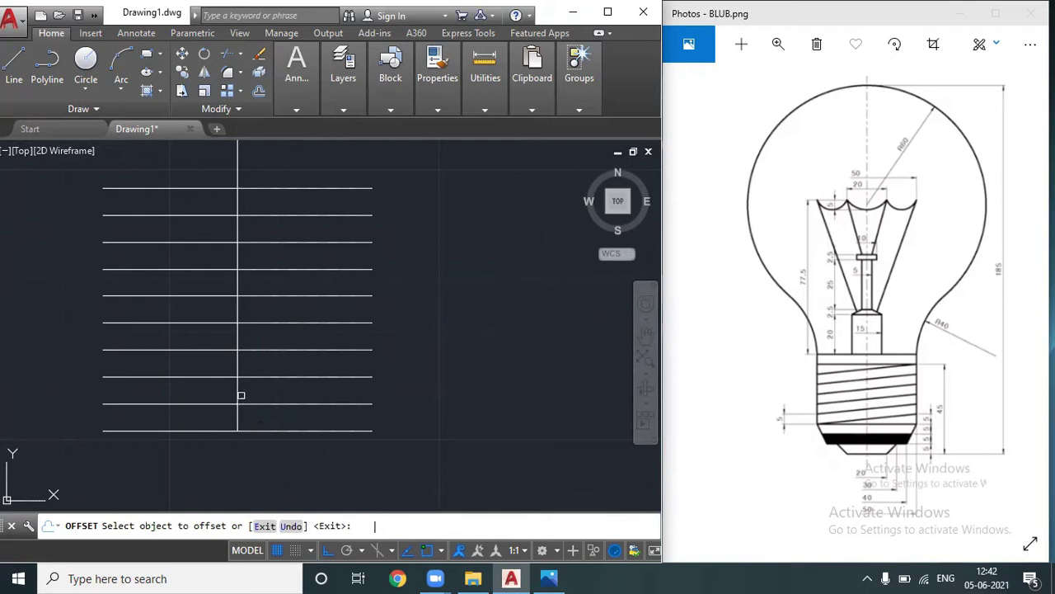
left_click(238, 394)
left_click(293, 395)
left_click(238, 394)
left_click(184, 392)
left_click(184, 392)
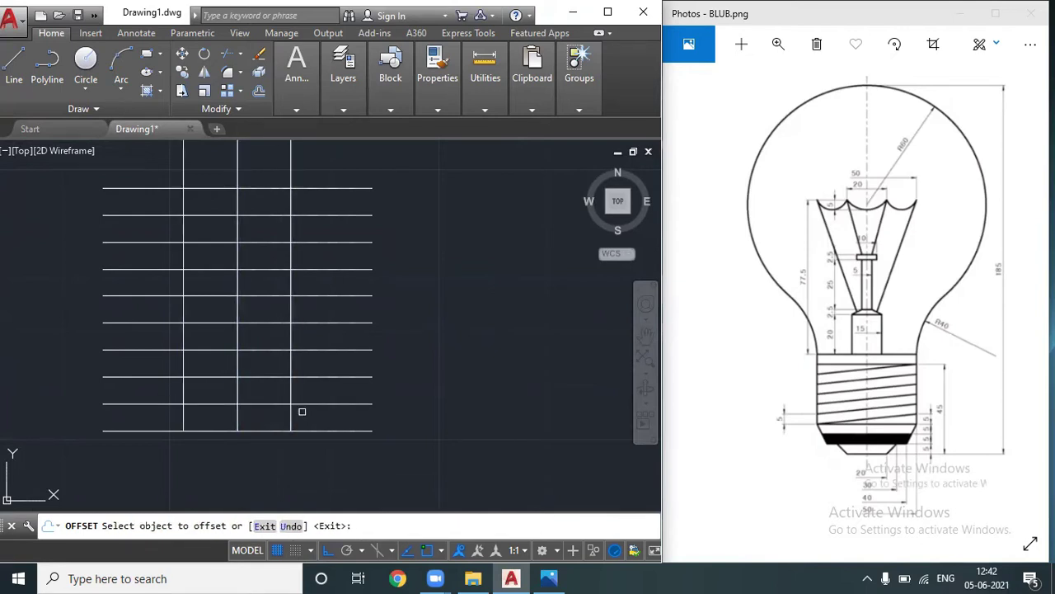
key("Escape")
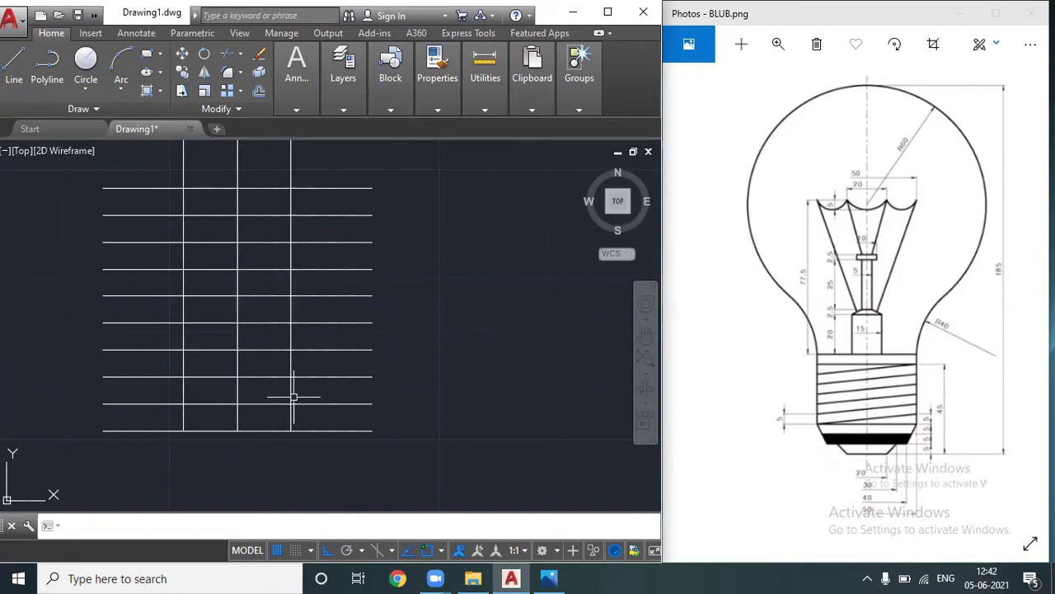
- Offset the vertical centre line 15 mm to each side
key("Return")
type("1")
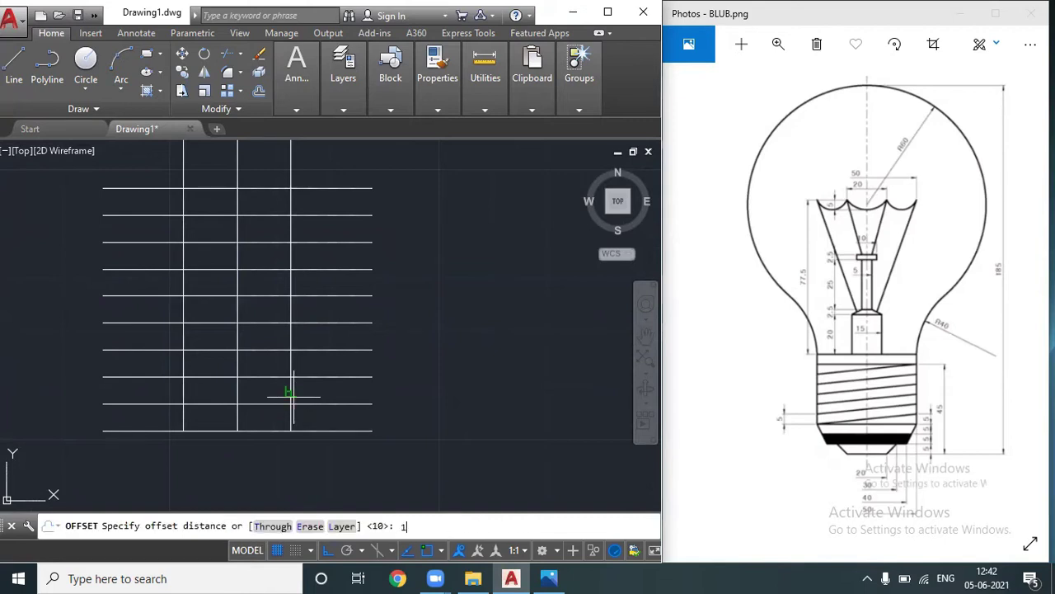
key("Return")
left_click(237, 360)
left_click(308, 360)
left_click(237, 367)
left_click(170, 378)
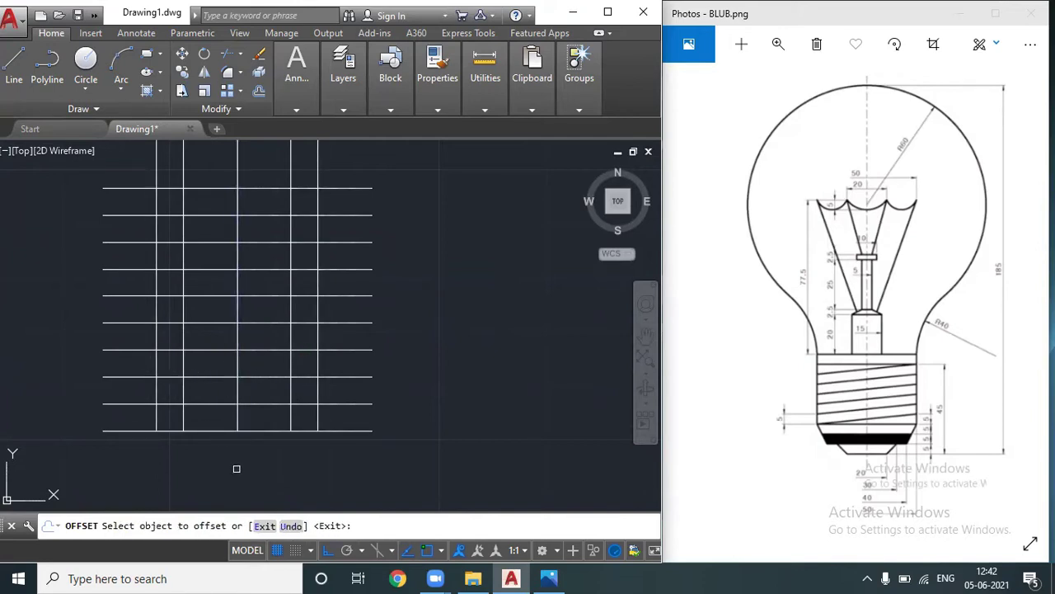
- Offset the vertical centre line 20 mm to each side
key("Return")
key("Return")
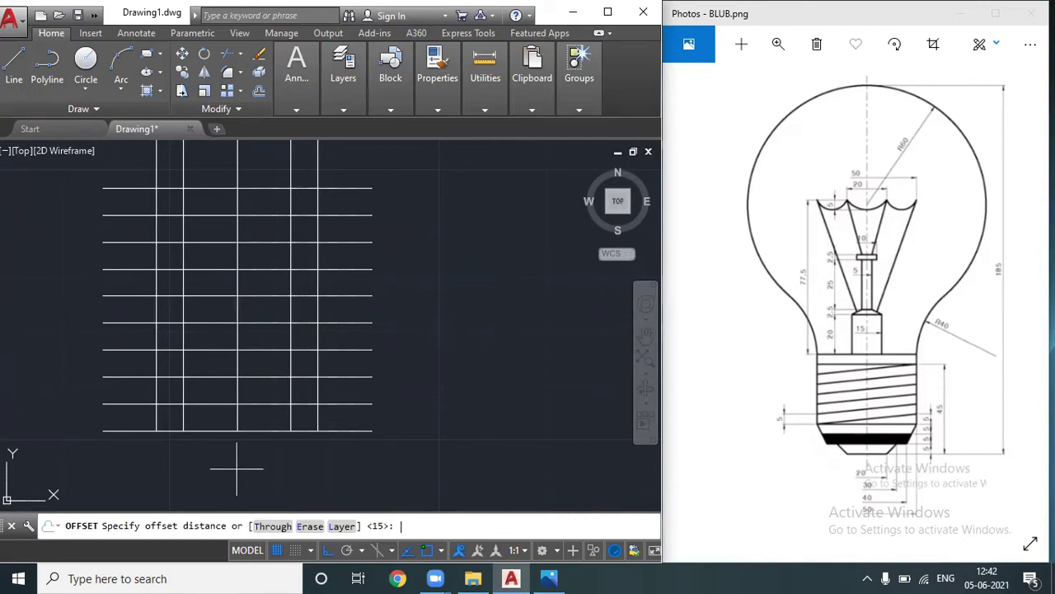
type("20")
key("Return")
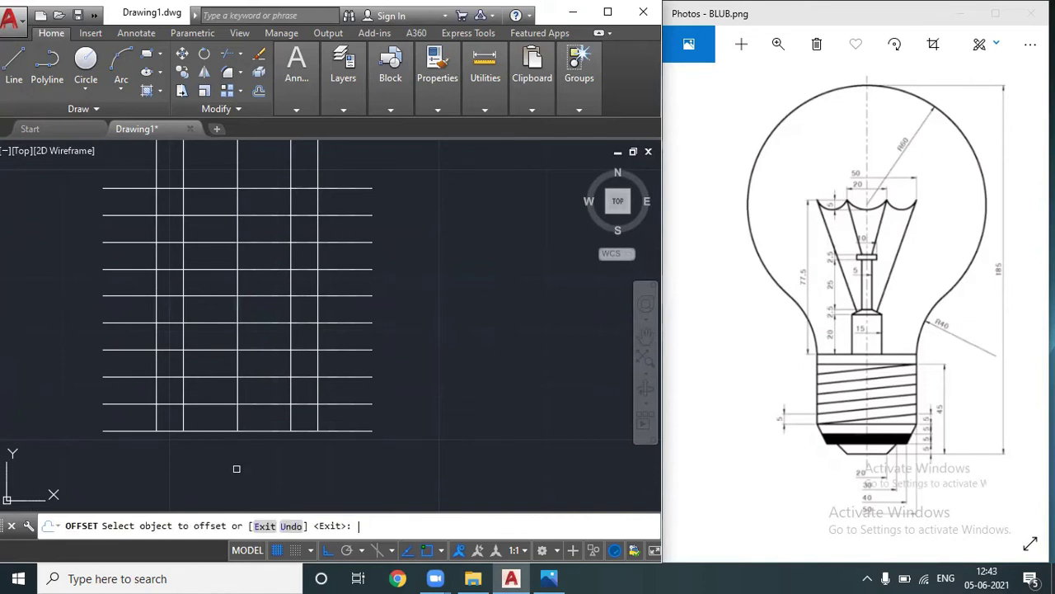
left_click(237, 370)
left_click(302, 370)
left_click(240, 369)
left_click(133, 385)
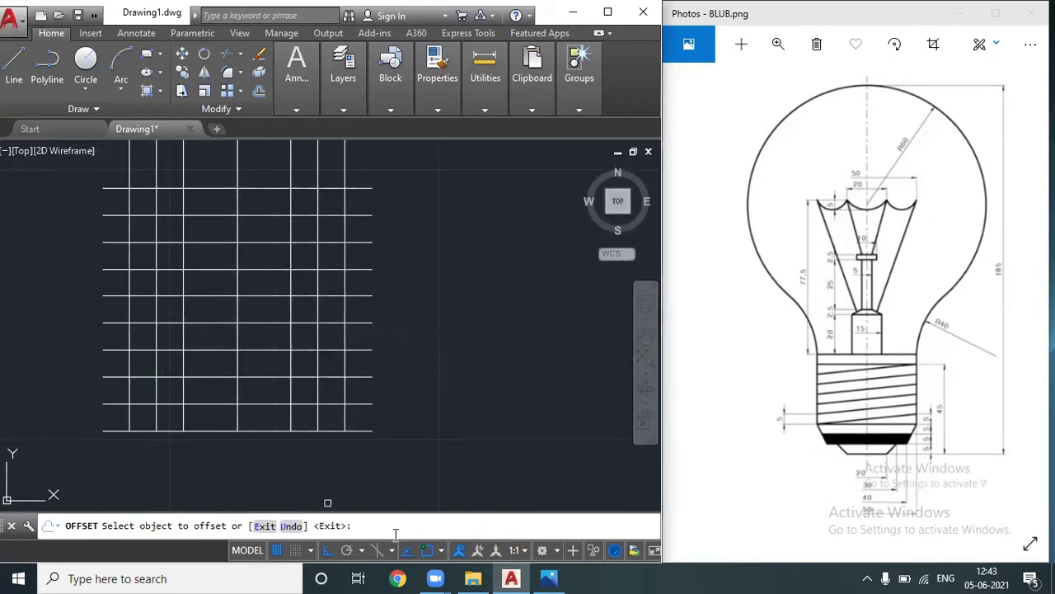
- Offset one more vertical line on each side, passing through the ends of the 50 mm horizontal lines
key("Escape")
type("b")
type("f")
key("Return")
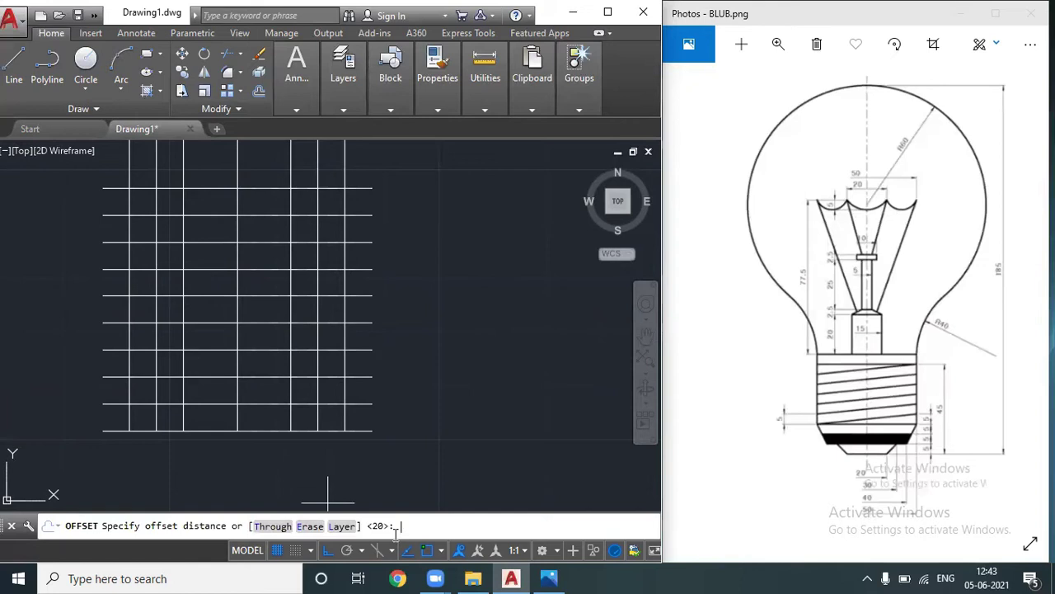
key("Return")
left_click(343, 395)
left_click(362, 394)
left_click(239, 383)
left_click(138, 384)
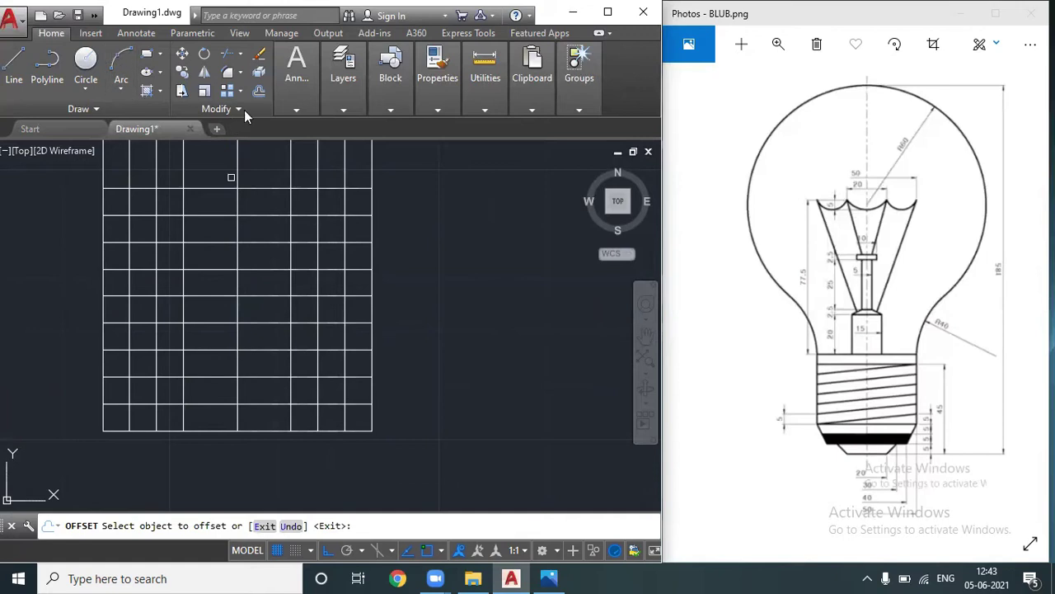
- Add a linear dimension below the base line between the innermost pair of offset vertical lines
mouse_move(345, 112)
left_click(356, 135)
left_click(95, 185)
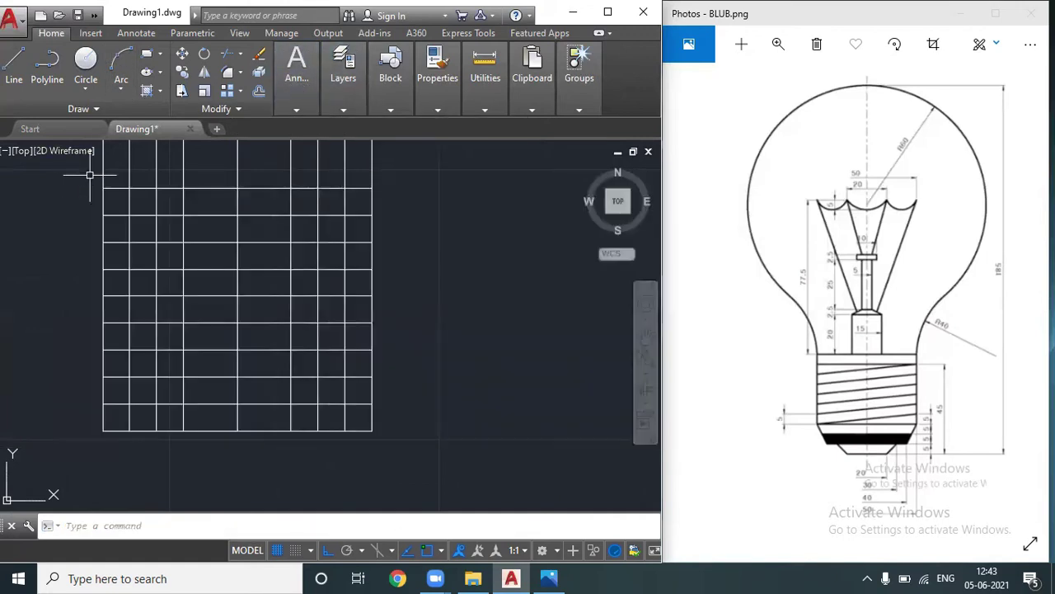
mouse_move(312, 93)
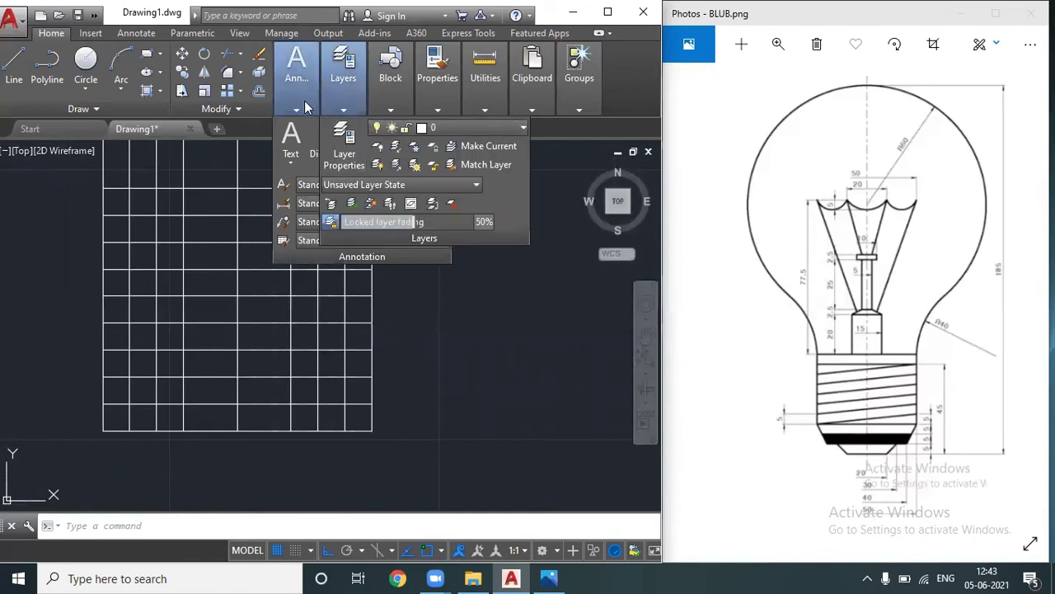
left_click(368, 132)
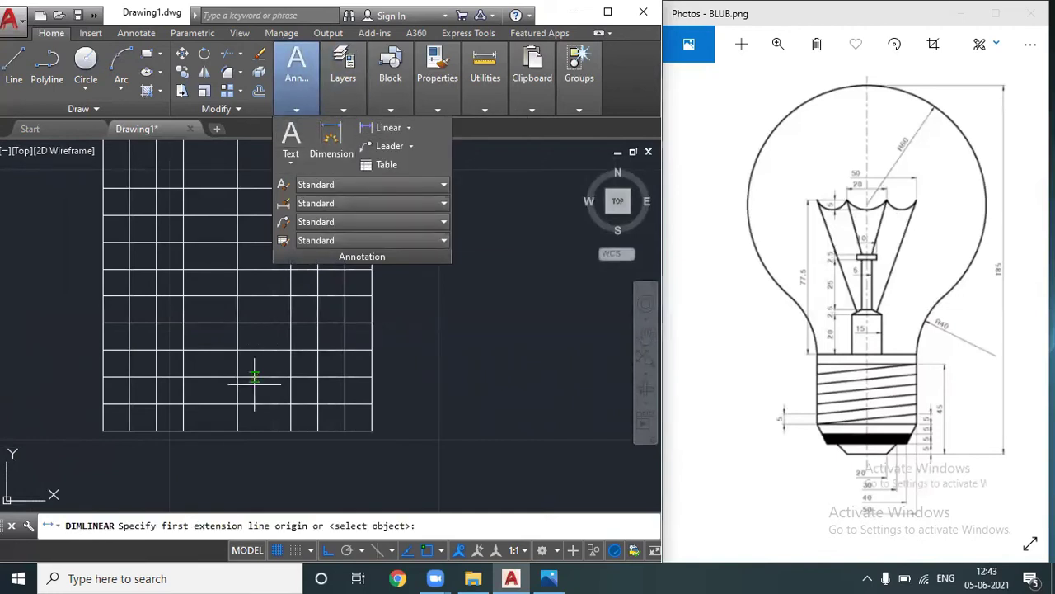
left_click(183, 431)
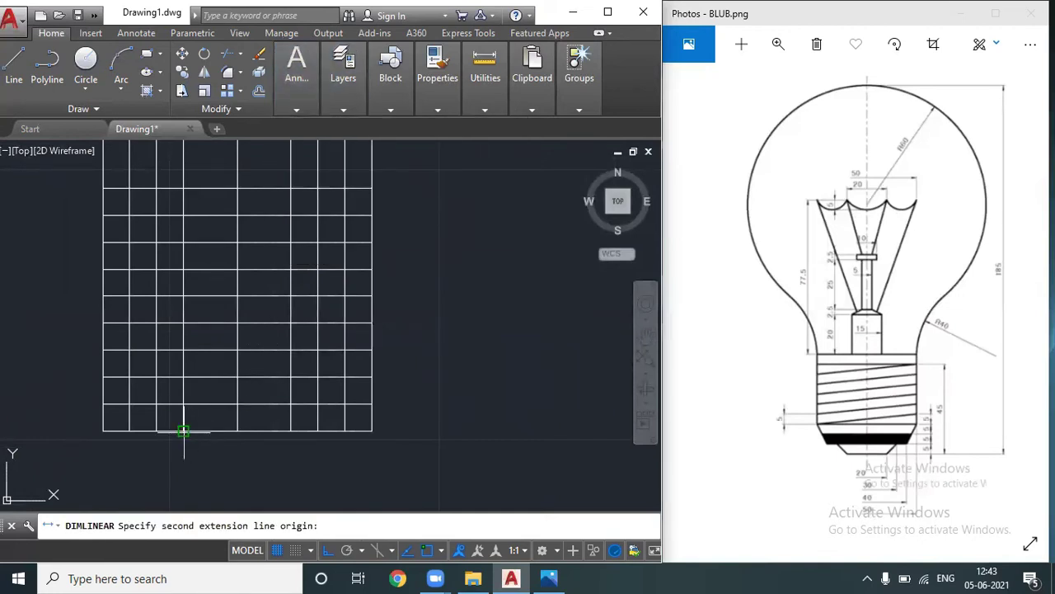
left_click(290, 430)
left_click(290, 454)
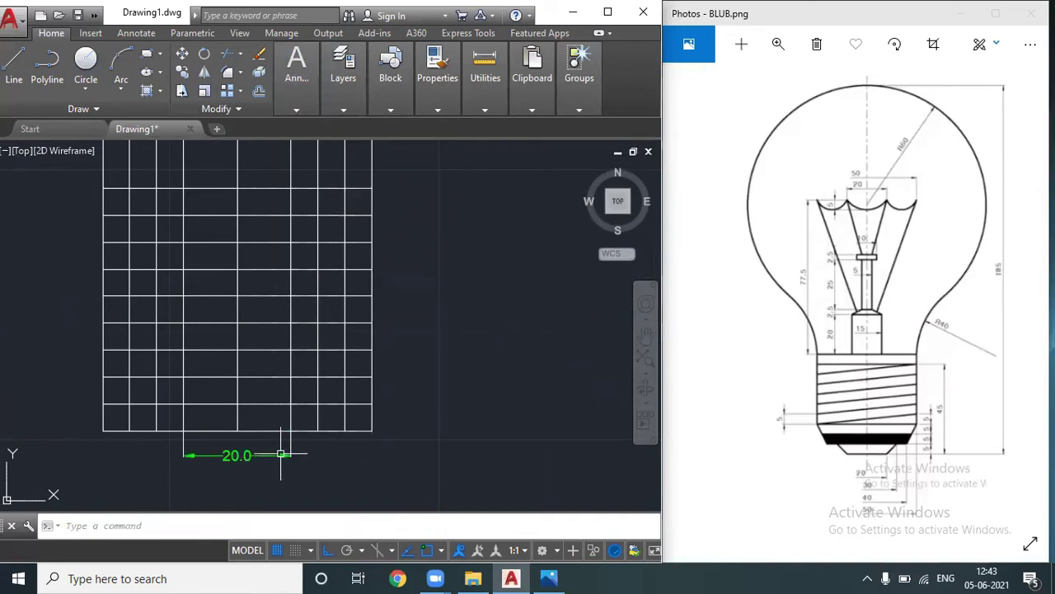
- Add linear dimensions below the base line across the second, third and outermost pairs of vertical lines
key("Return")
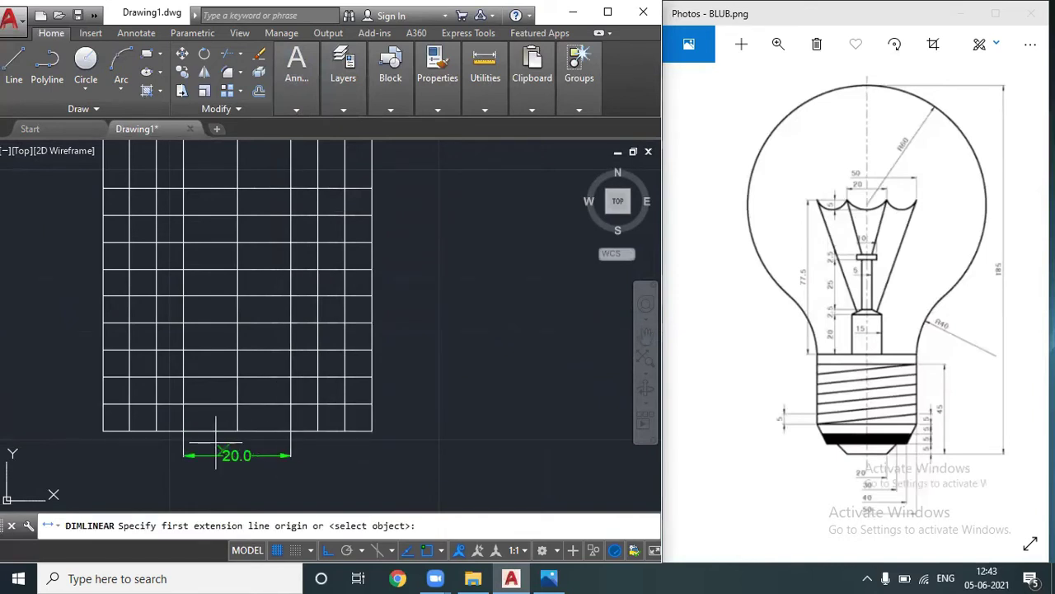
left_click(158, 430)
left_click(317, 430)
left_click(314, 473)
key("Return")
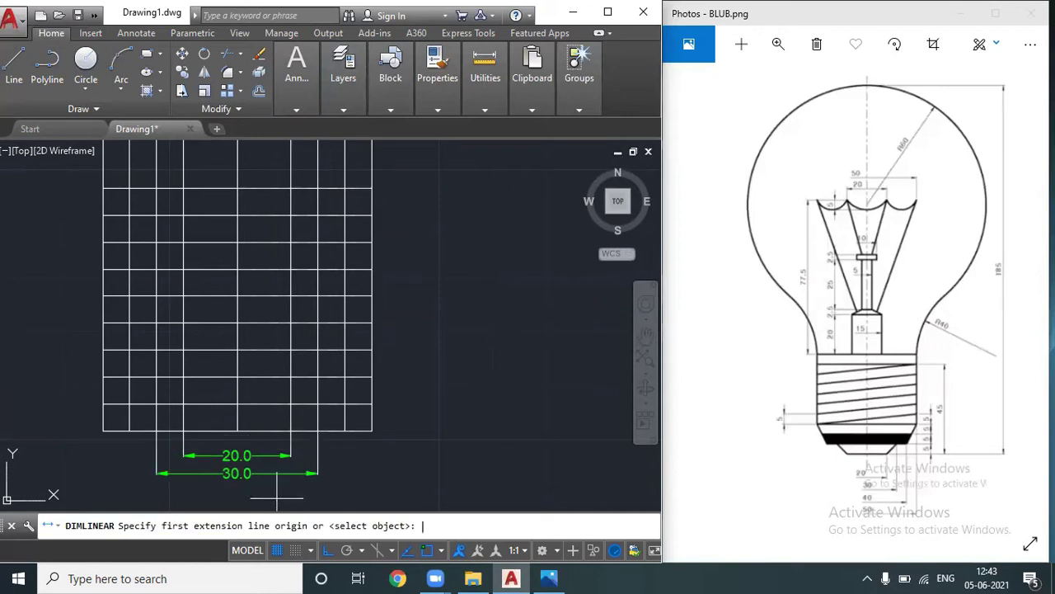
left_click(129, 430)
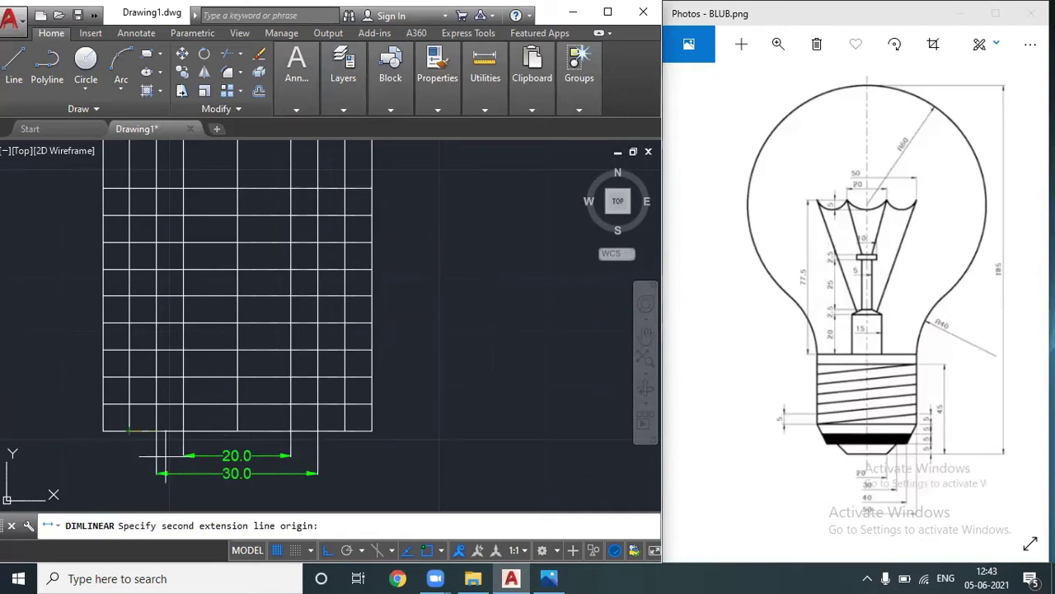
left_click(344, 430)
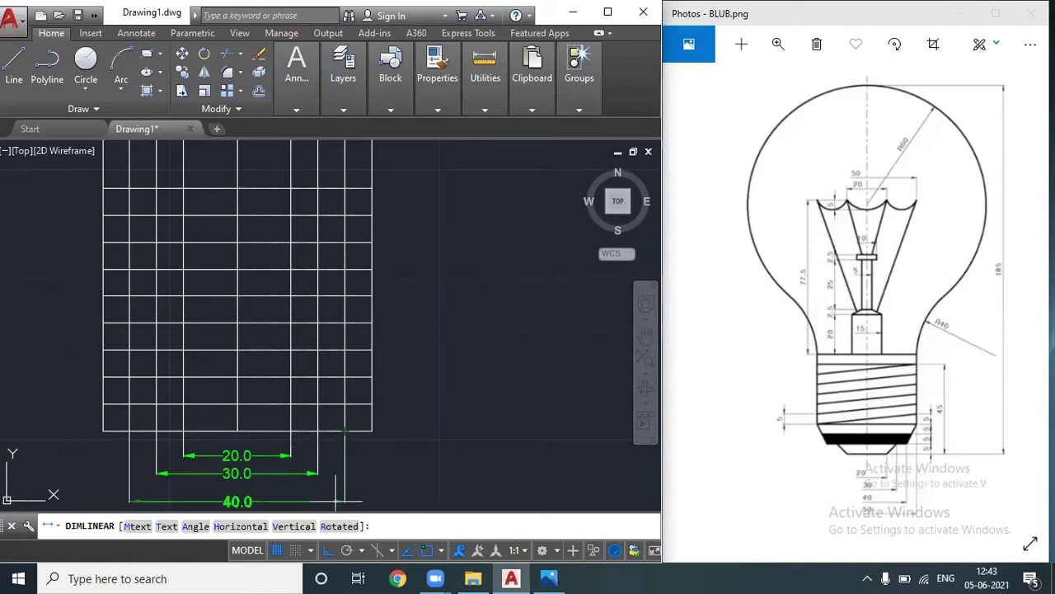
left_click(308, 491)
key("Return")
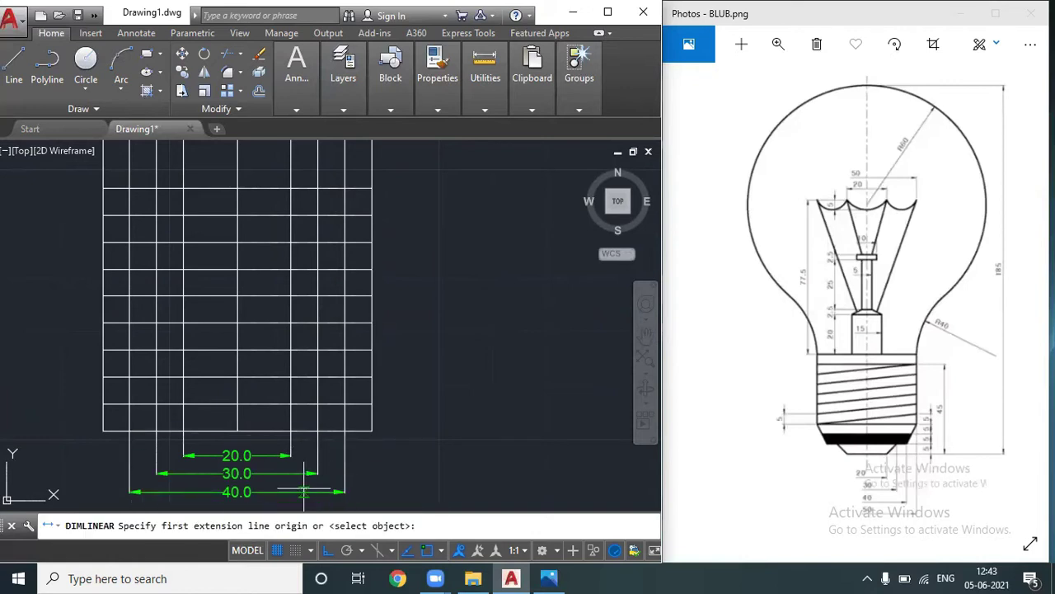
left_click(103, 430)
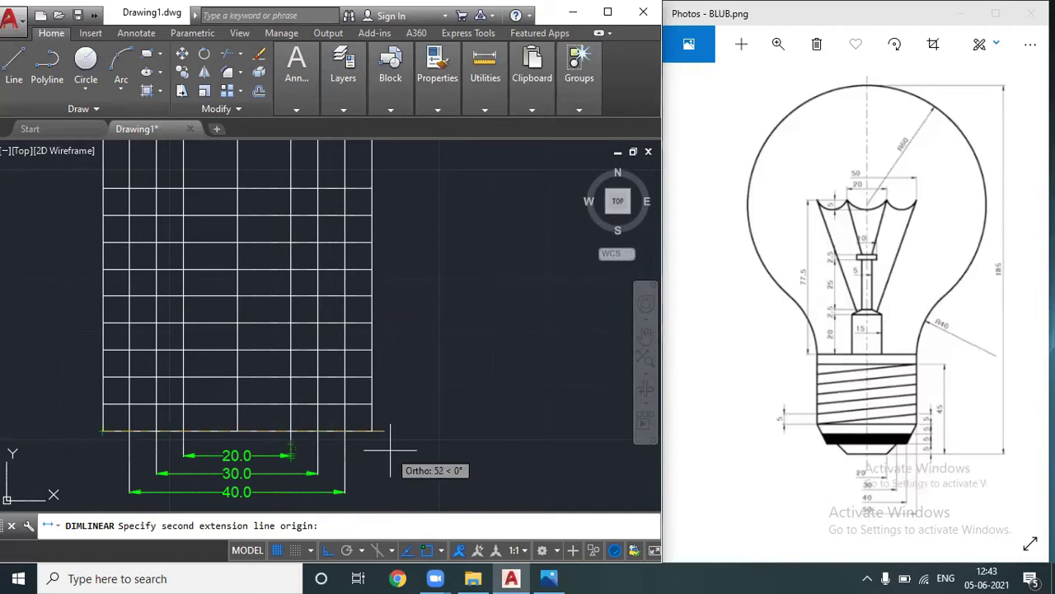
left_click(372, 430)
left_click(371, 442)
- Delete the four linear dimensions below the base line
left_click(410, 443)
left_click(182, 505)
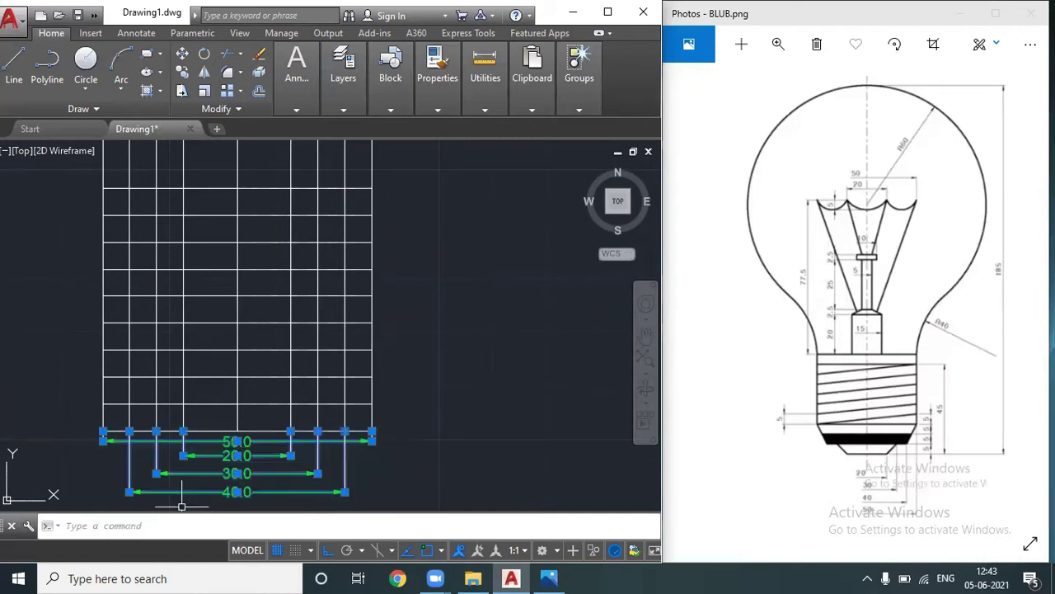
key("Delete")
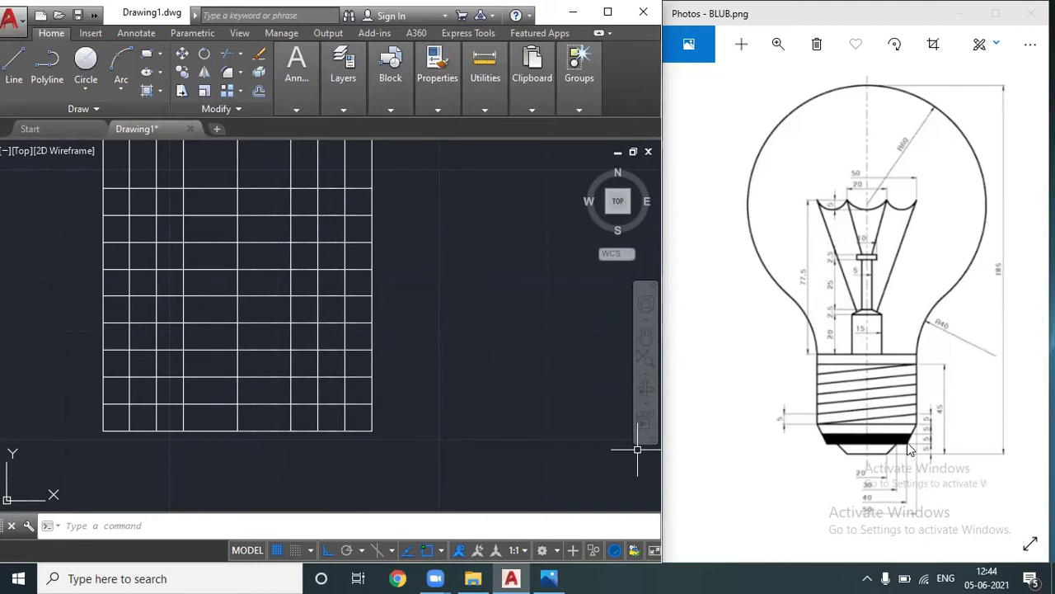
- Draw the cap's stepped, tapered lower-right outline through grid intersections, from the innermost offset line on the base to the outermost line at the fourth horizontal
type("l")
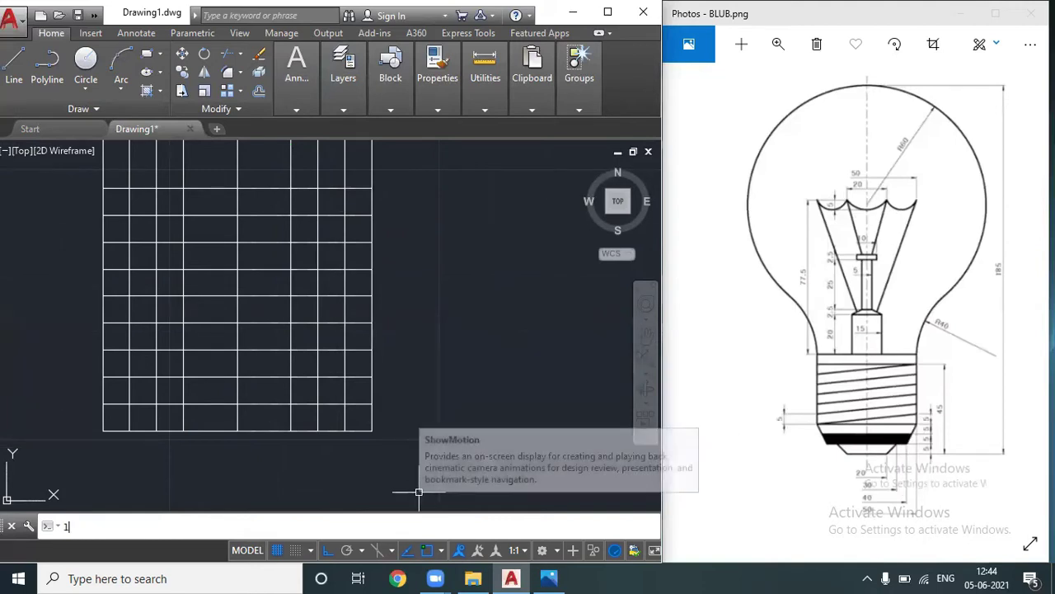
key("Return")
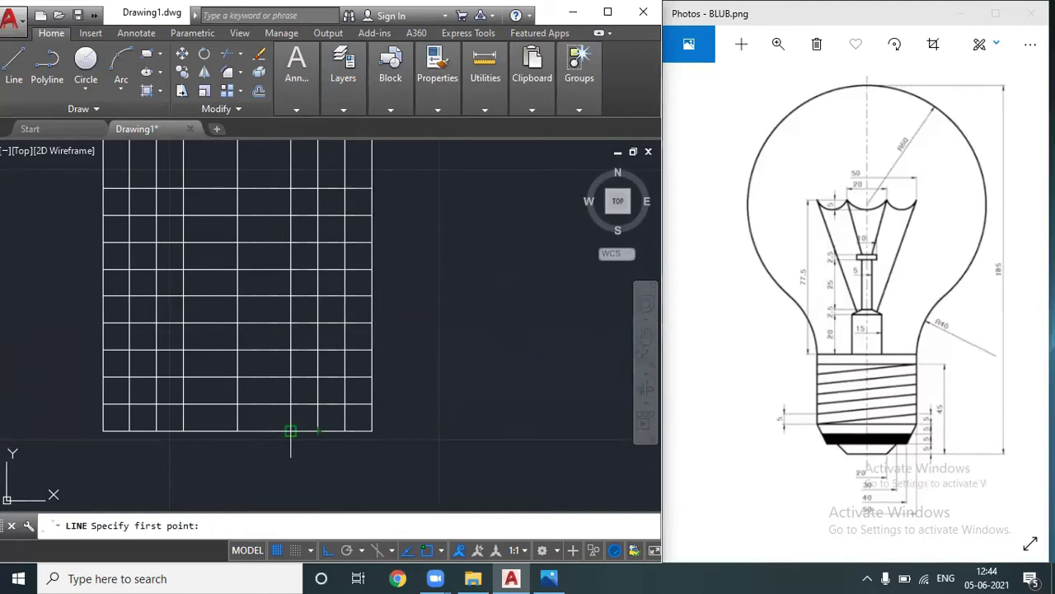
left_click(290, 431)
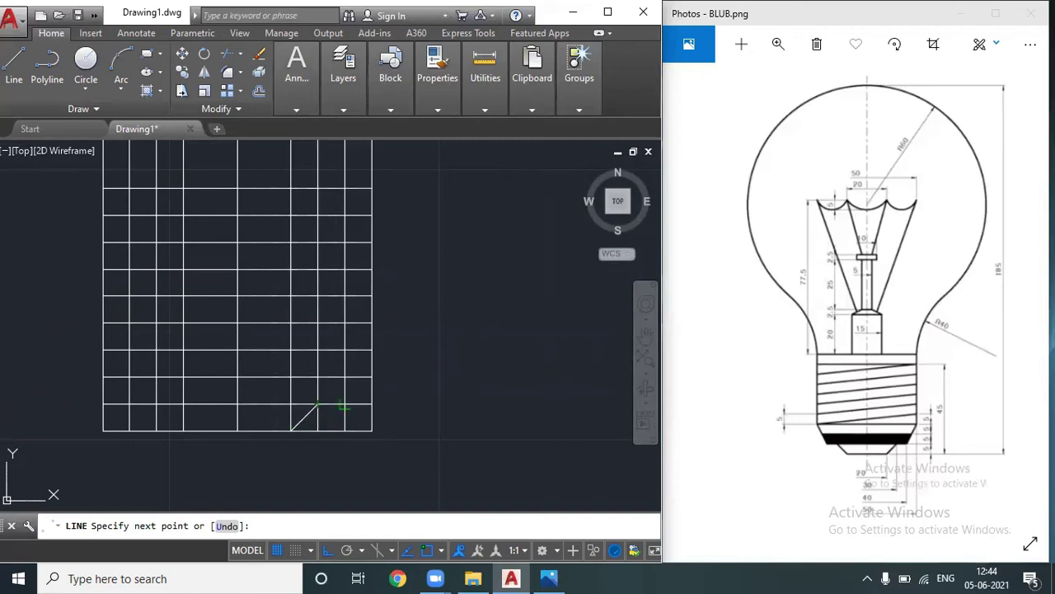
left_click(317, 404)
left_click(345, 404)
left_click(372, 350)
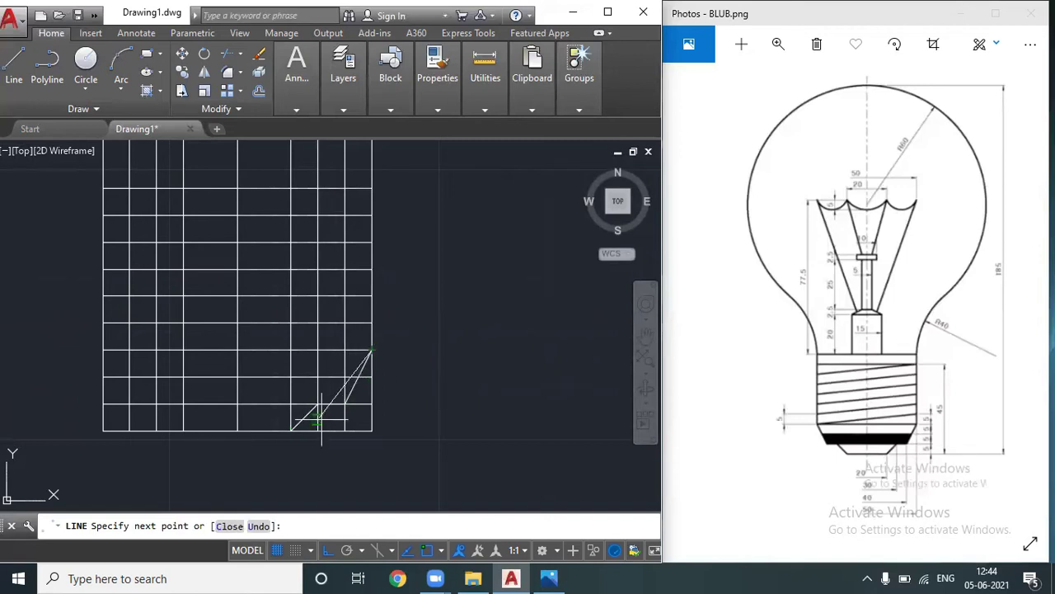
key("Return")
- Draw the matching stepped, tapered lower-left outline of the cap from the base line to the outermost vertical at the fourth horizontal line
type("l")
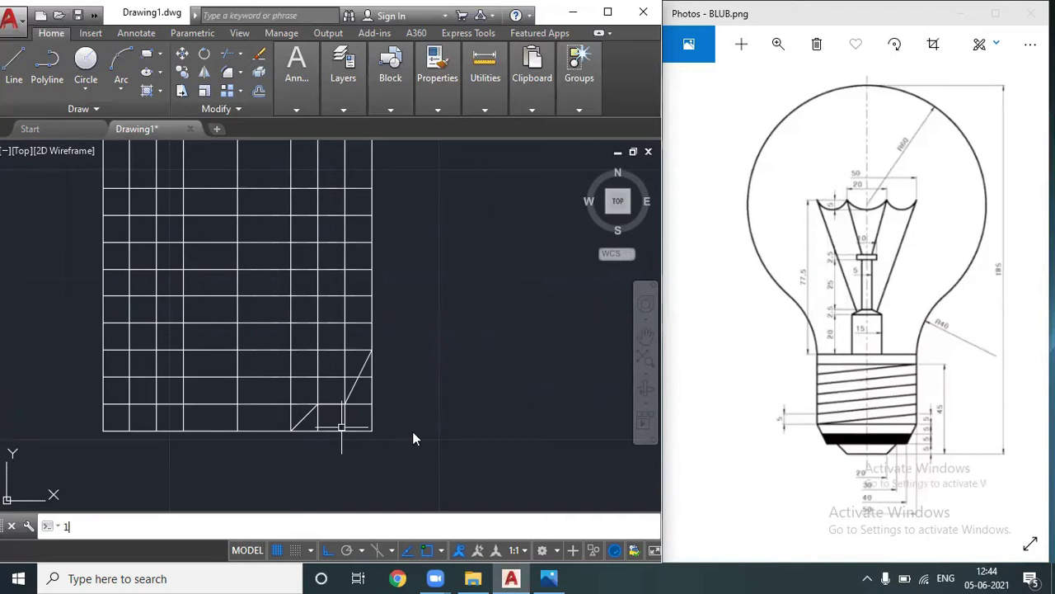
key("Return")
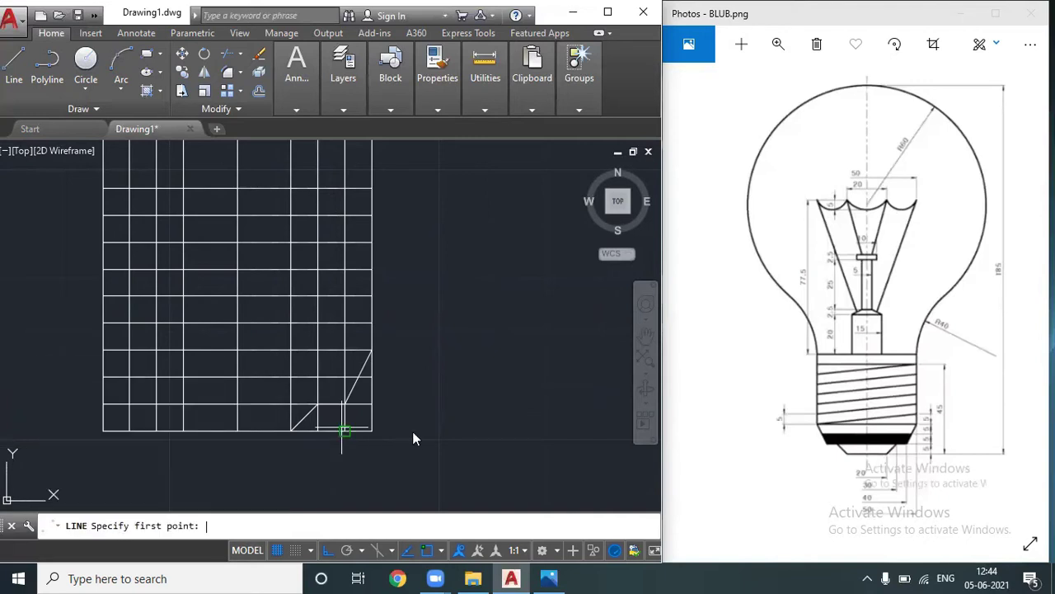
left_click(183, 430)
left_click(156, 404)
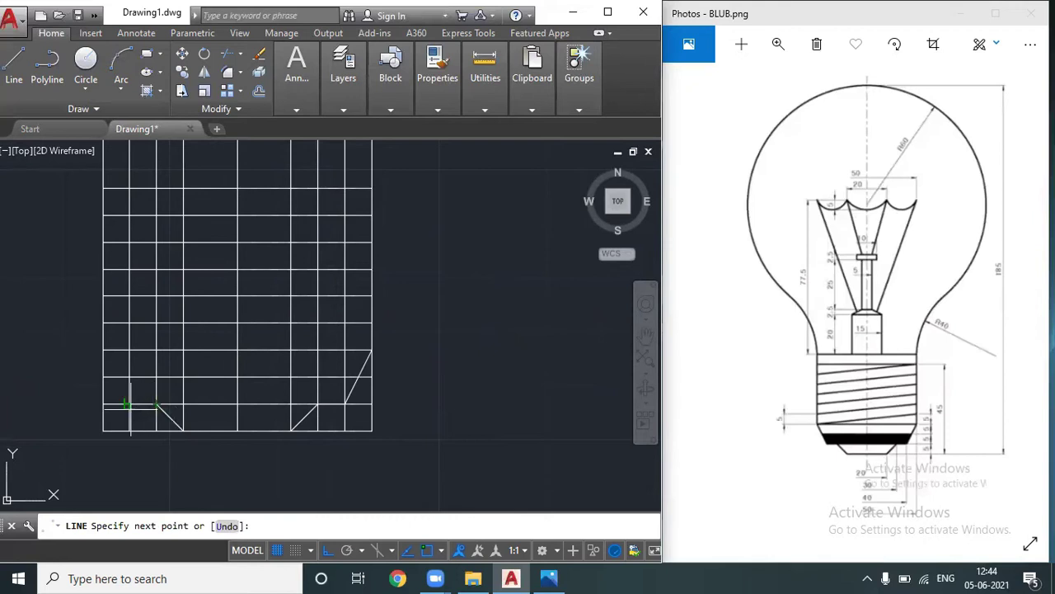
left_click(128, 404)
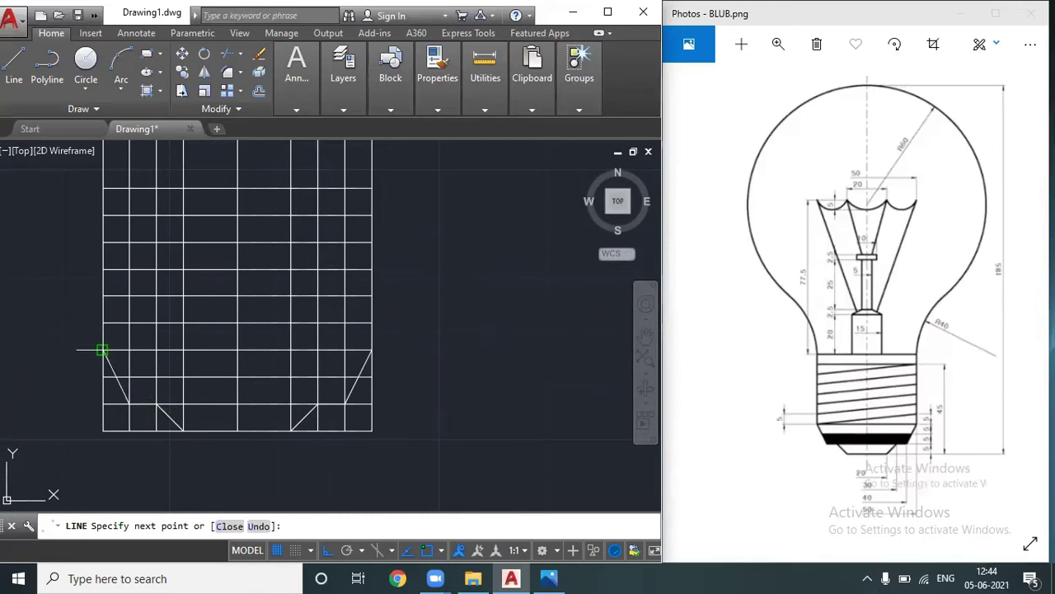
left_click(103, 359)
key("Escape")
- Trim the vertical grid lines and overhanging horizontal segments away from the cap's tapered bottom, below the fourth horizontal line
type("tr")
key("Return")
key("Return")
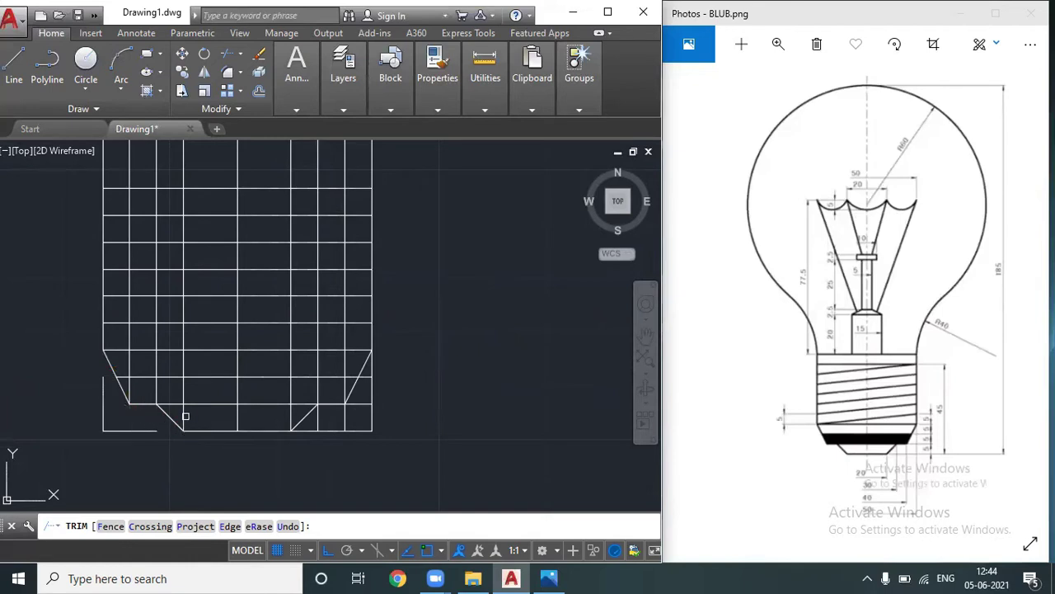
left_click(152, 387)
left_click(171, 389)
left_click(204, 392)
left_click(171, 393)
left_click(282, 419)
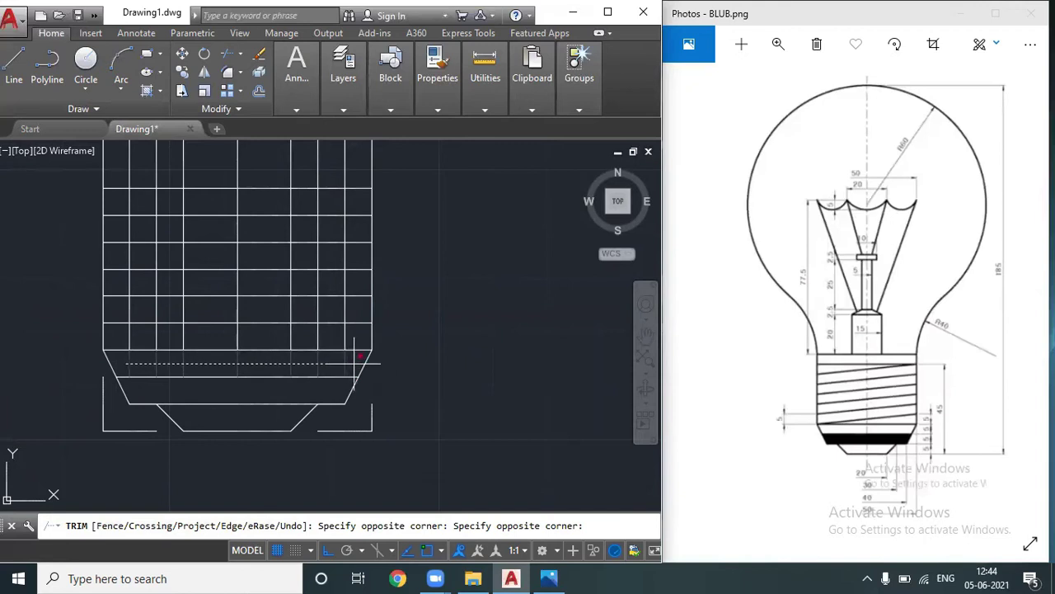
left_click(353, 366)
left_click(352, 363)
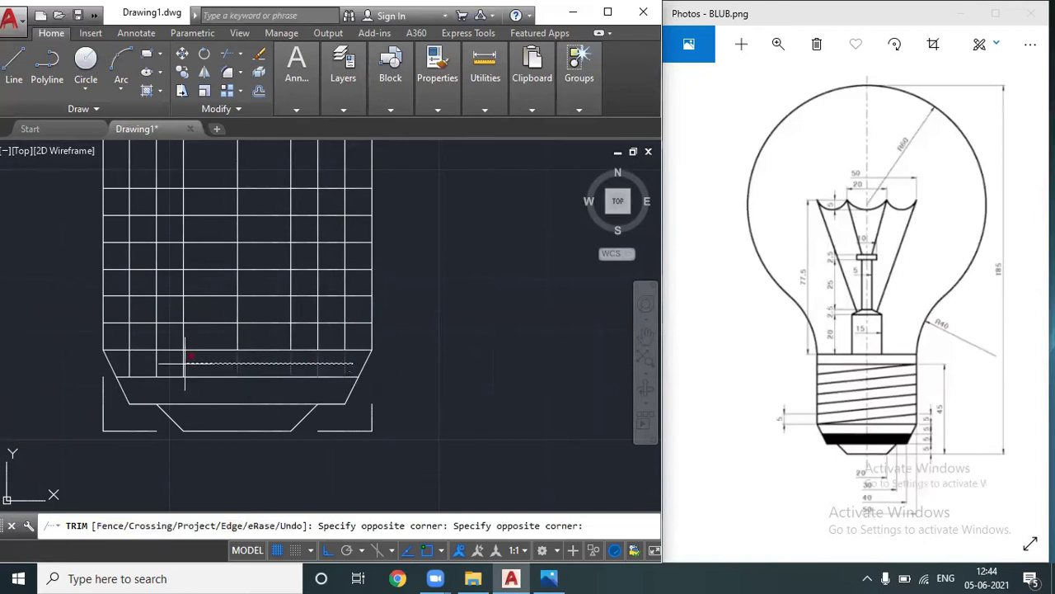
left_click(115, 362)
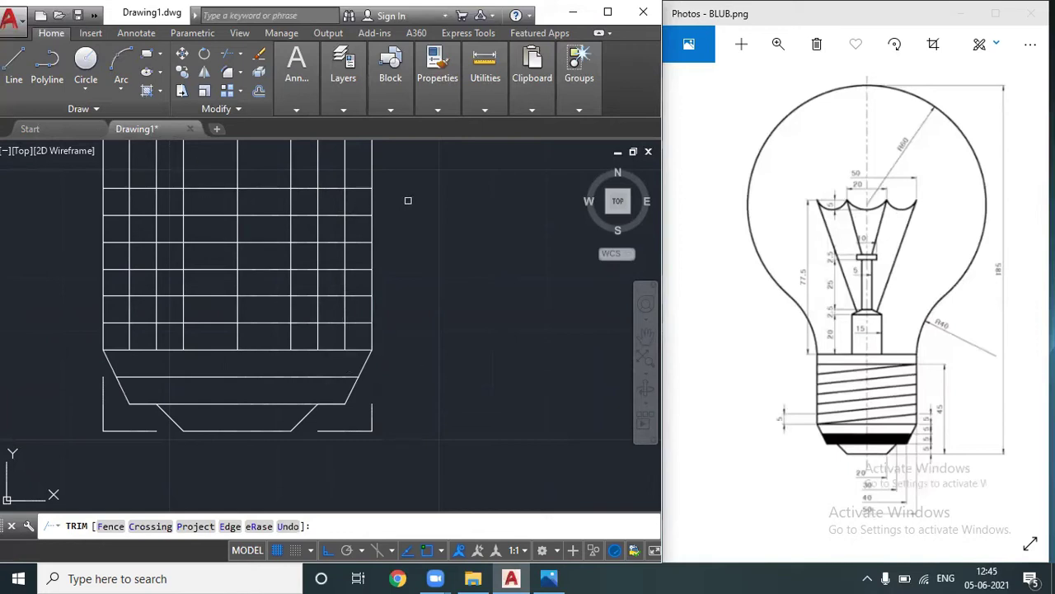
- Trim the inner verticals out of the band below the topmost horizontal and delete their seven remaining segments in the thread area
left_click(354, 204)
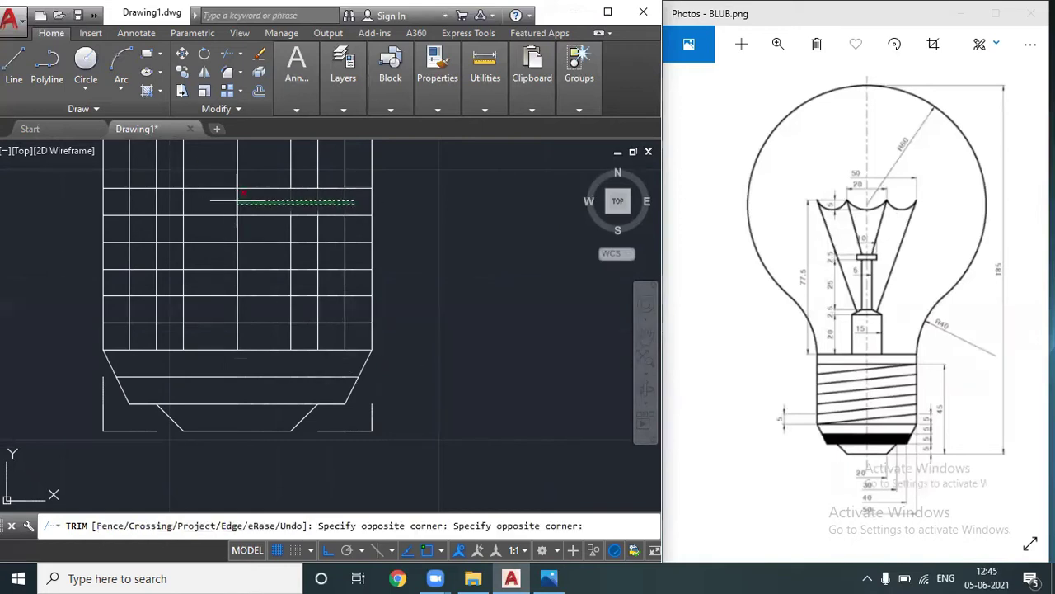
left_click(114, 199)
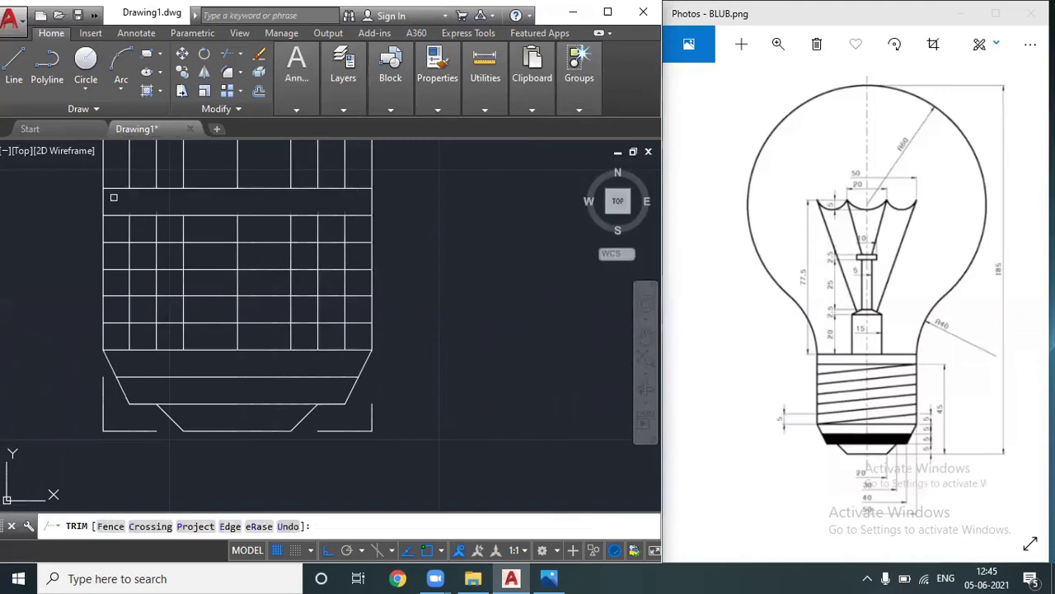
left_click(349, 175)
left_click(244, 174)
key("Escape")
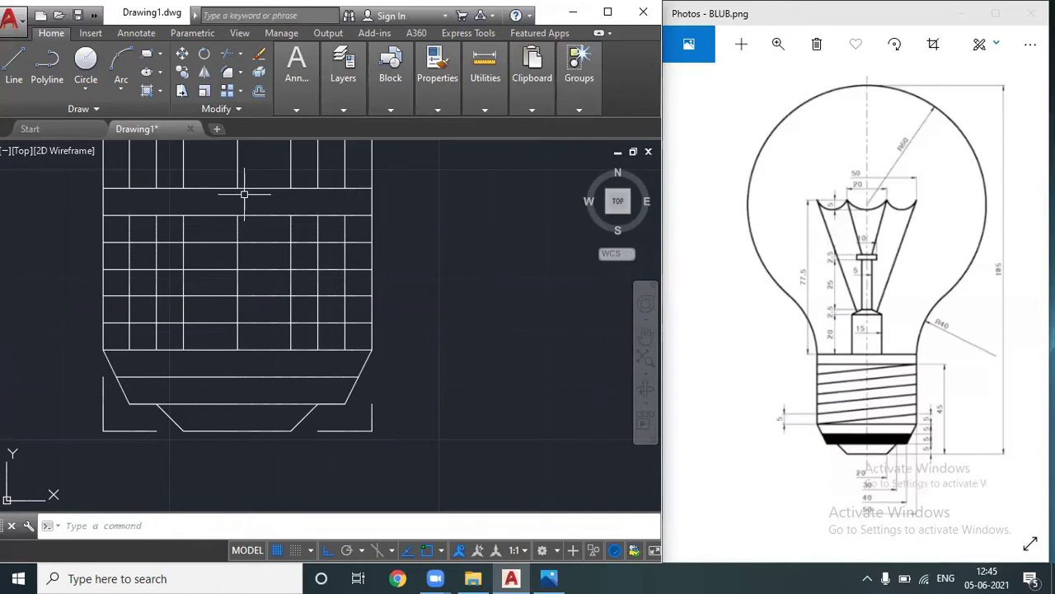
left_click(361, 225)
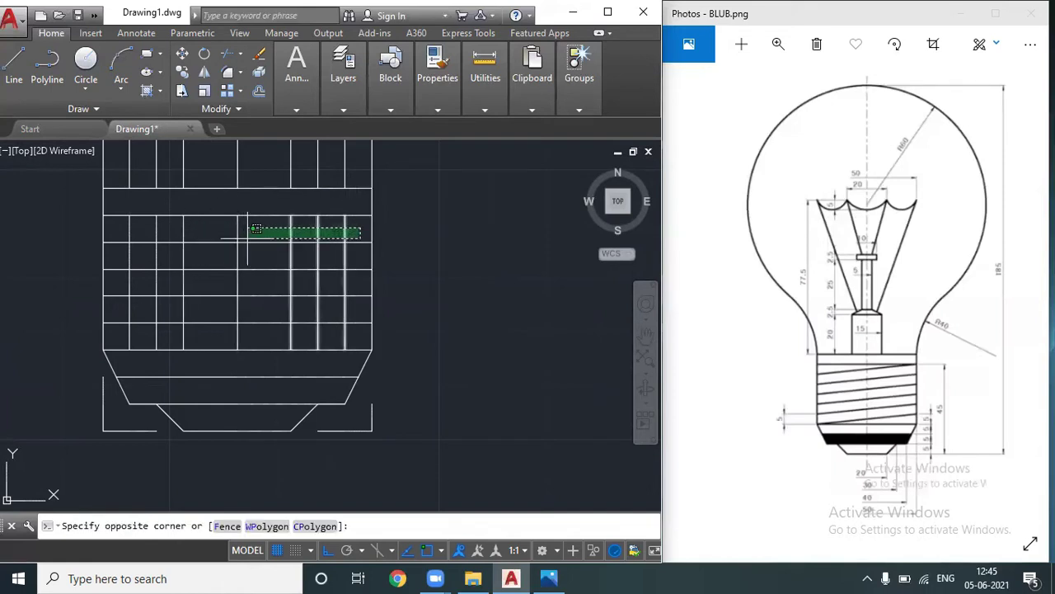
left_click(128, 231)
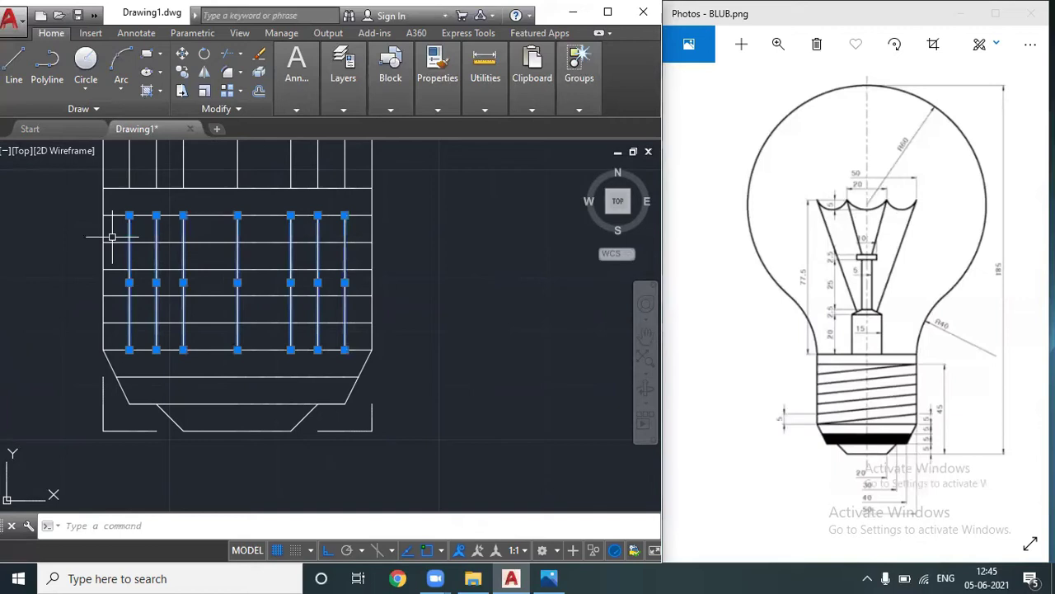
key("Delete")
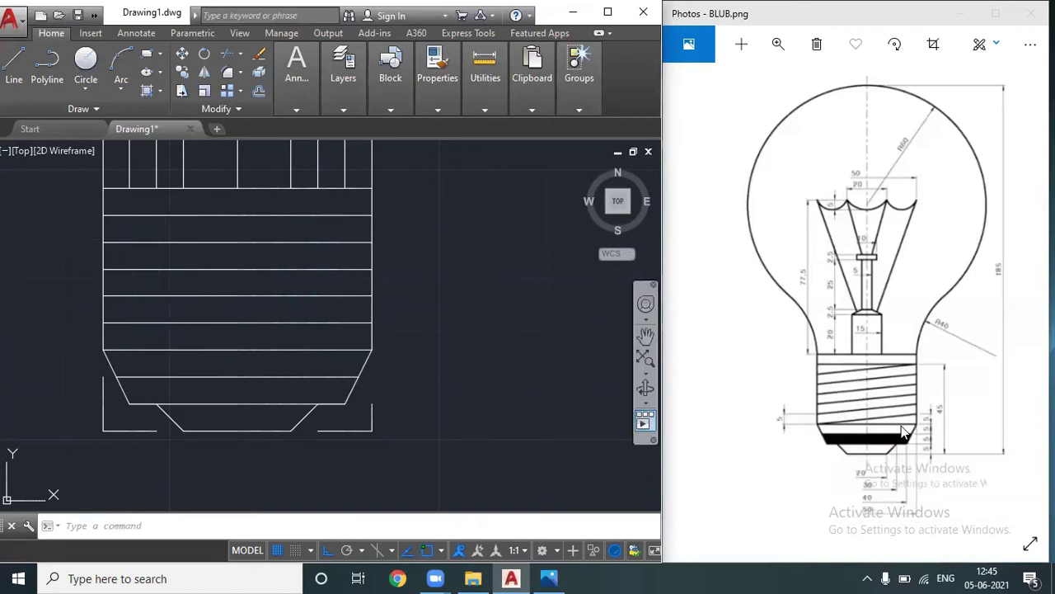
- Draw a slanted thread line from the left end of the fourth horizontal to the right end of the fifth horizontal
type("l")
key("Return")
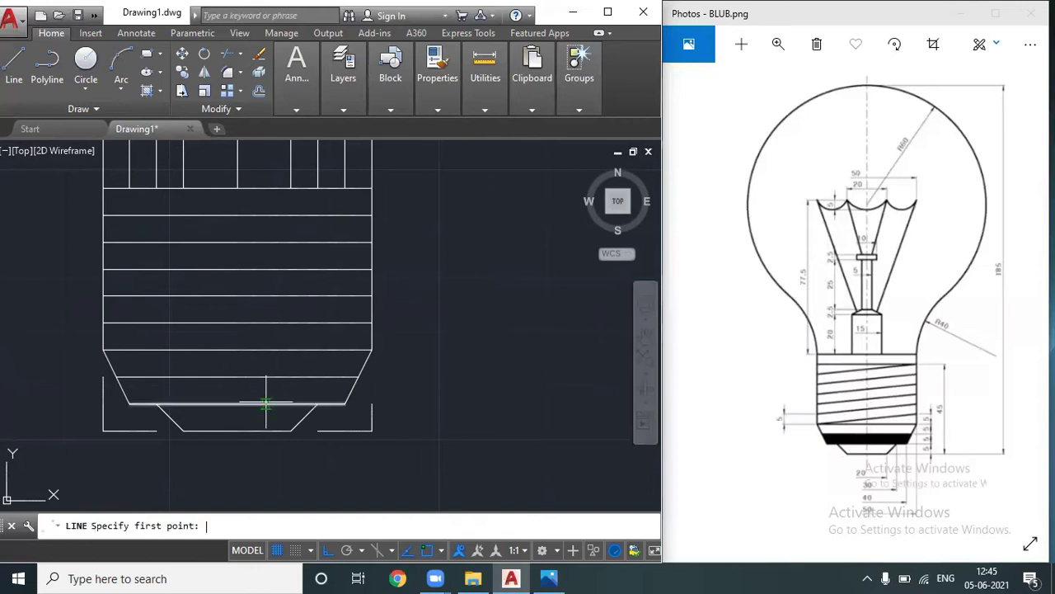
left_click(102, 350)
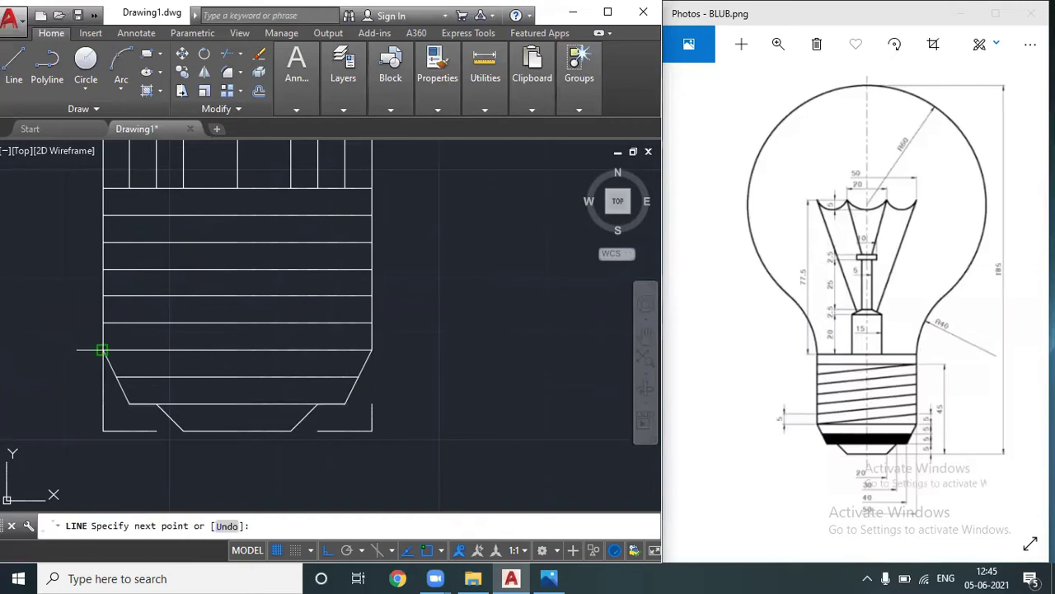
left_click(372, 322)
key("Return")
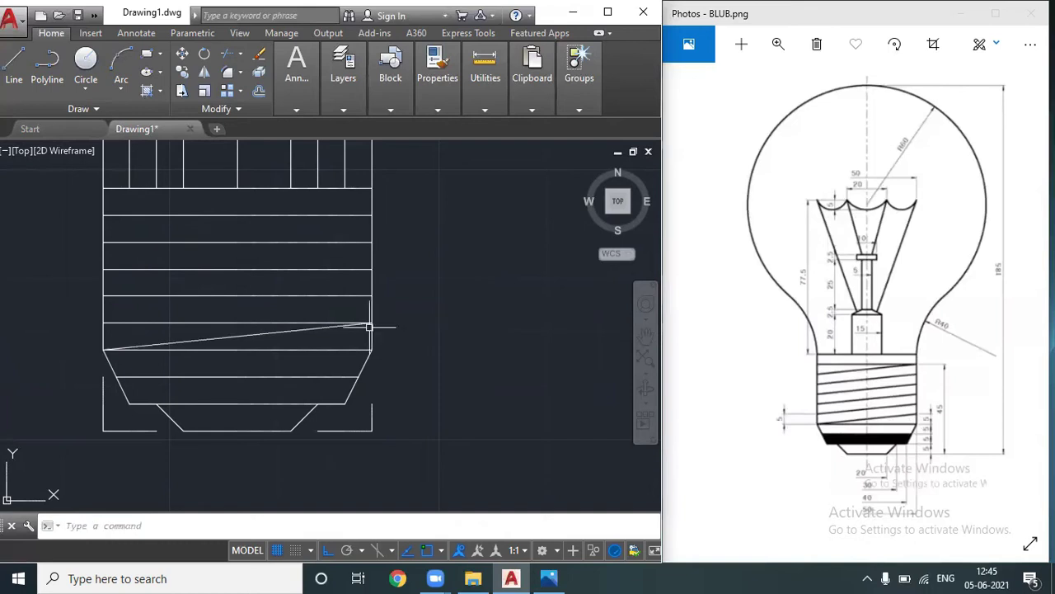
- Copy the slanted thread line from its left endpoint to the left ends of the next five horizontals above
type("copy")
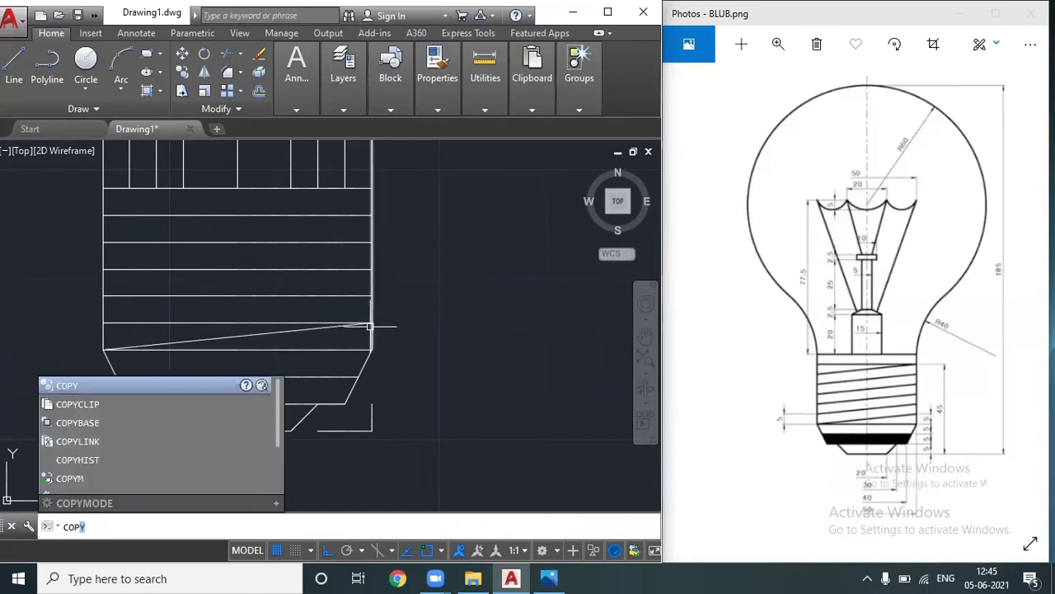
key("Return")
left_click(312, 329)
key("Return")
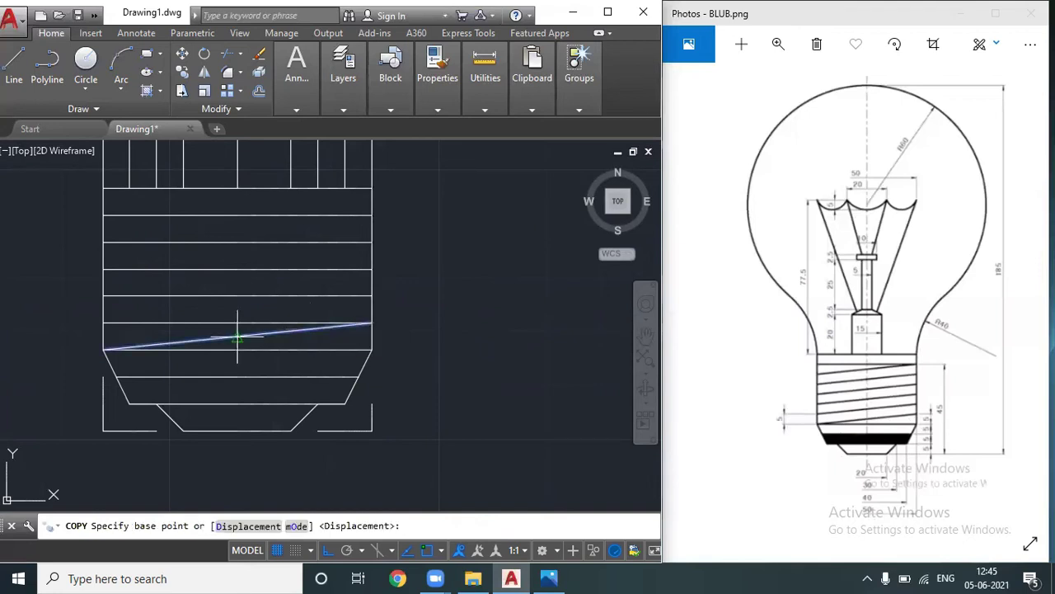
left_click(102, 350)
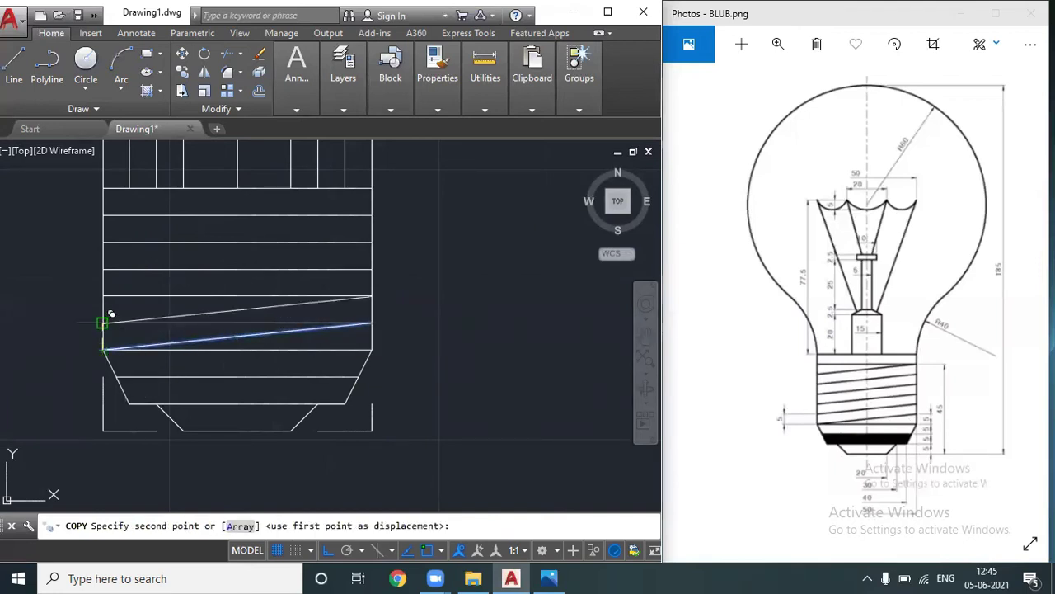
left_click(103, 322)
left_click(102, 295)
left_click(102, 268)
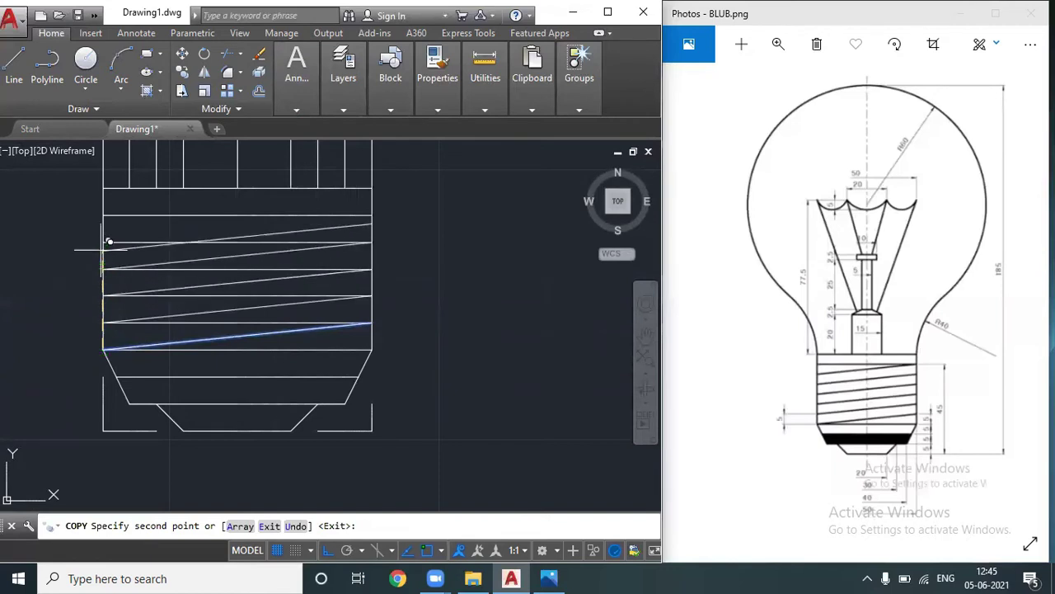
left_click(102, 242)
left_click(102, 215)
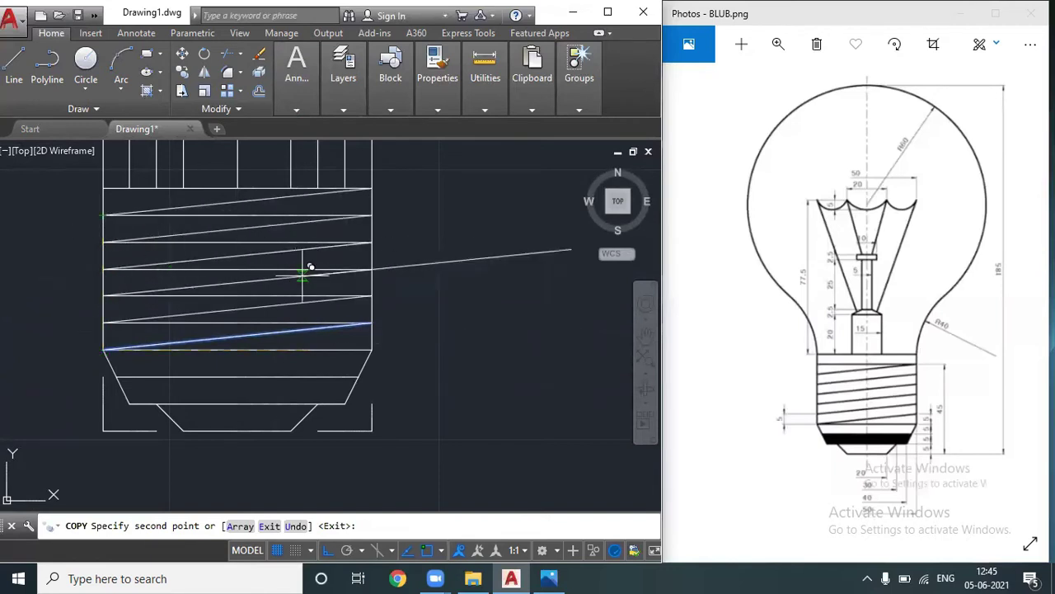
key("Return")
- Delete the five horizontal construction lines crossing the slanted thread lines
left_click(247, 322)
left_click(248, 295)
left_click(250, 269)
left_click(247, 243)
left_click(244, 215)
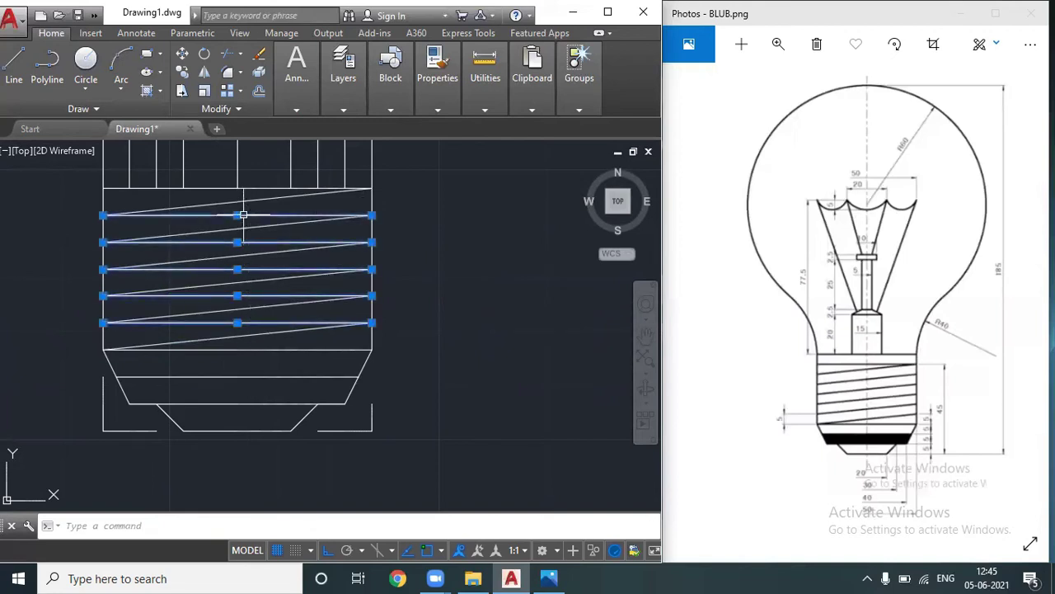
key("Delete")
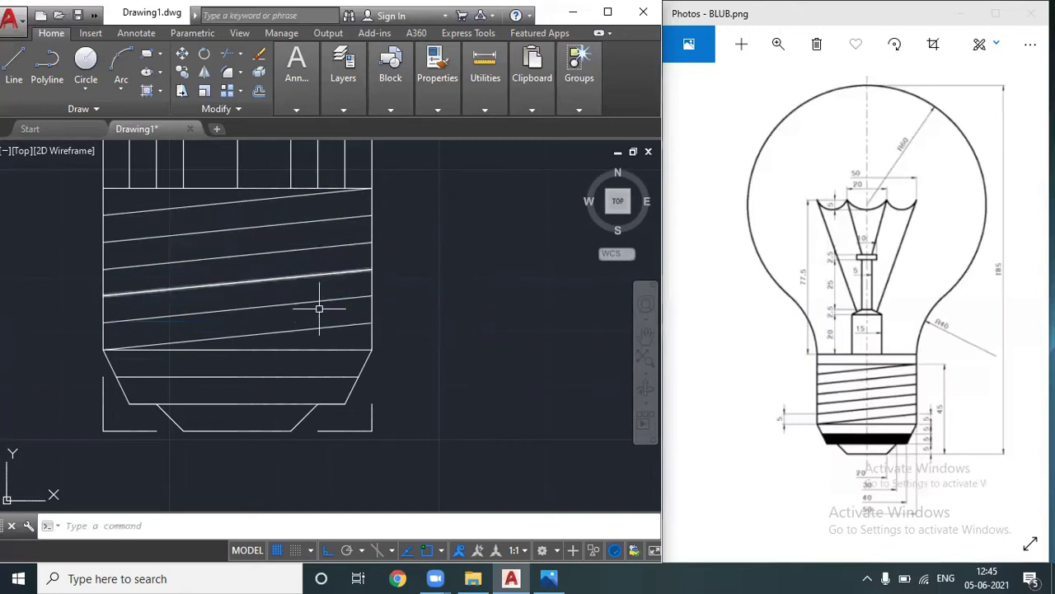
- Add a linear dimension at the lowest thread step on the cap's right edge and delete it again
left_click(297, 105)
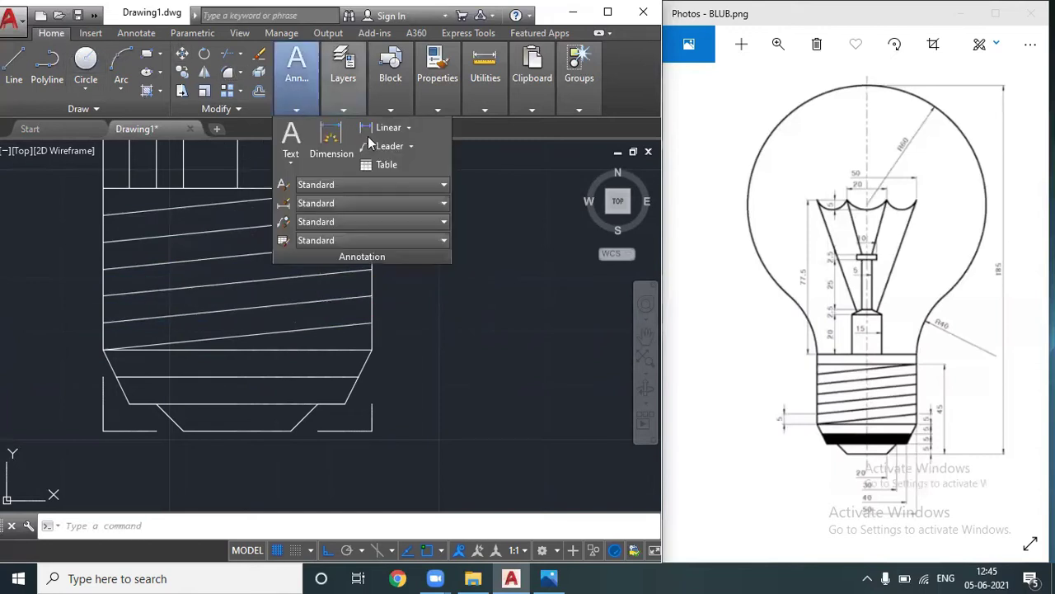
left_click(387, 127)
left_click(372, 323)
left_click(372, 350)
left_click(388, 344)
left_click(408, 293)
left_click(359, 372)
mouse_move(387, 351)
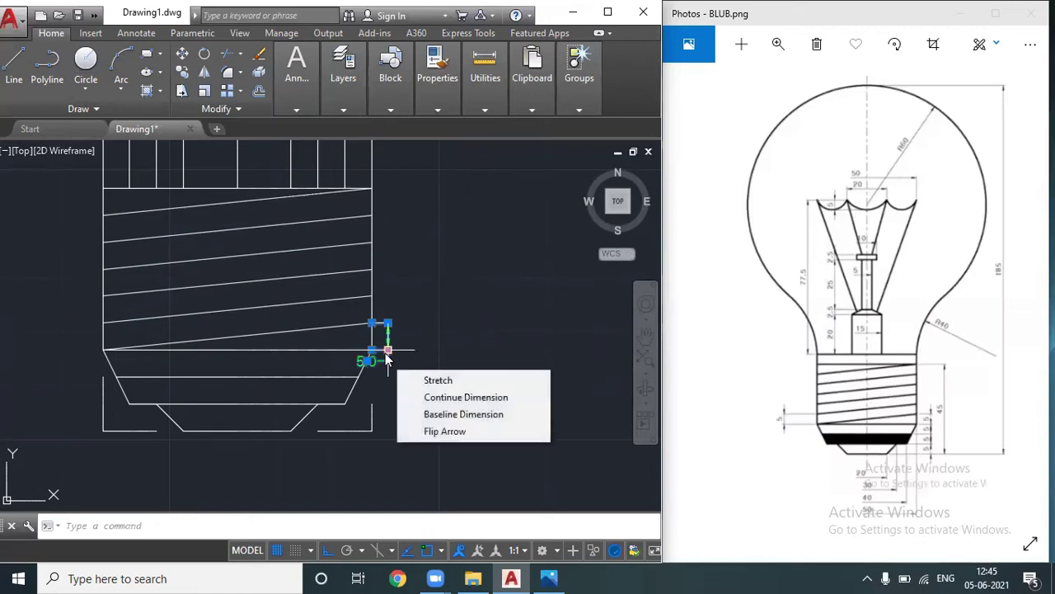
key("Delete")
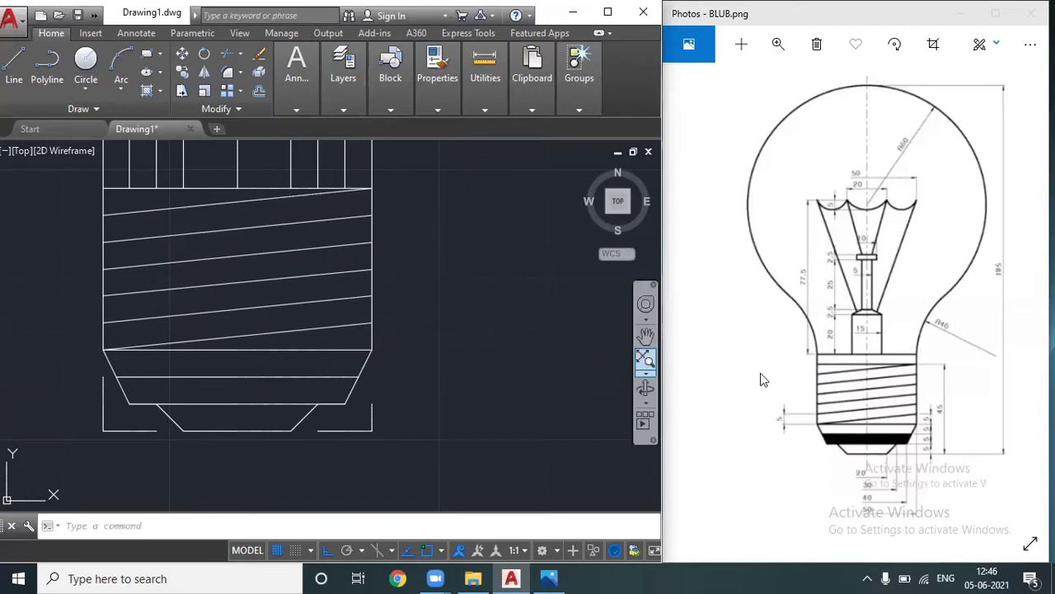
- Offset the horizontal line at the top of the thread upward by 5
type("o")
key("Return")
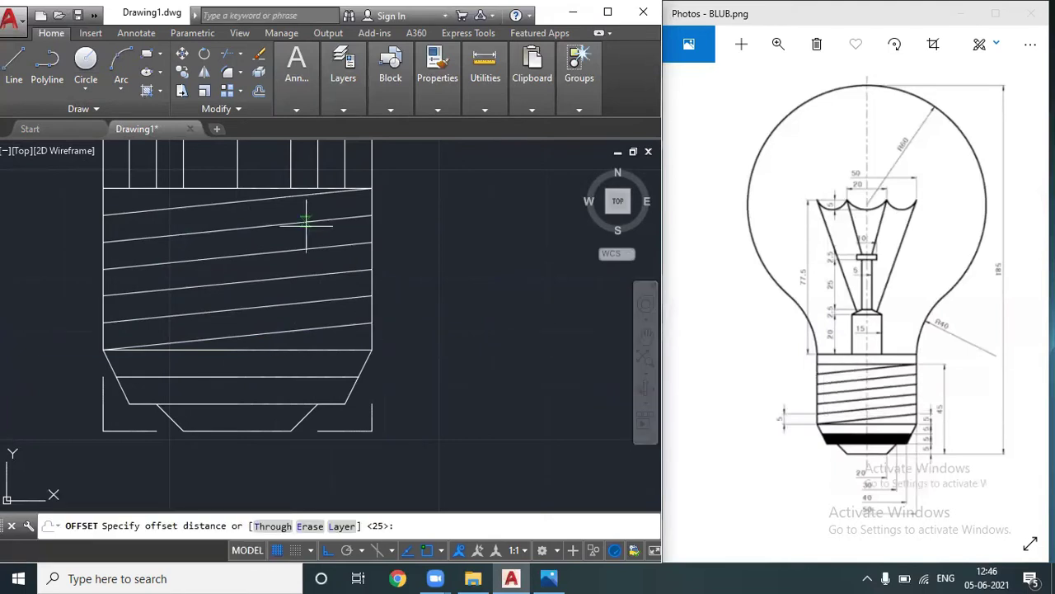
key("Return")
left_click(266, 191)
left_click(263, 175)
scroll(316, 201, "down", 2)
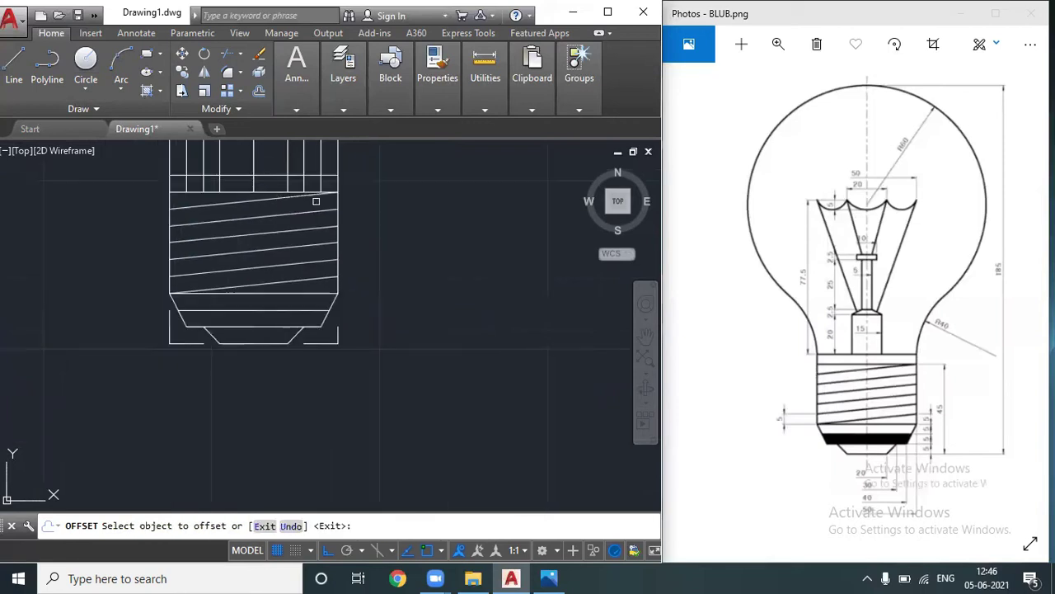
left_click(646, 337)
left_click_drag(432, 179, 518, 349)
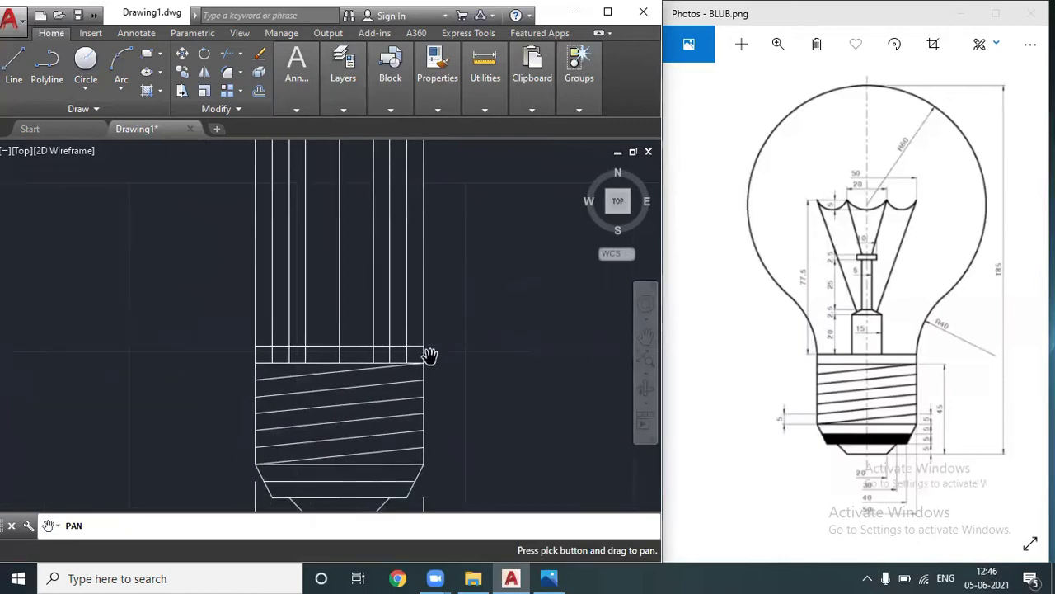
key("Escape")
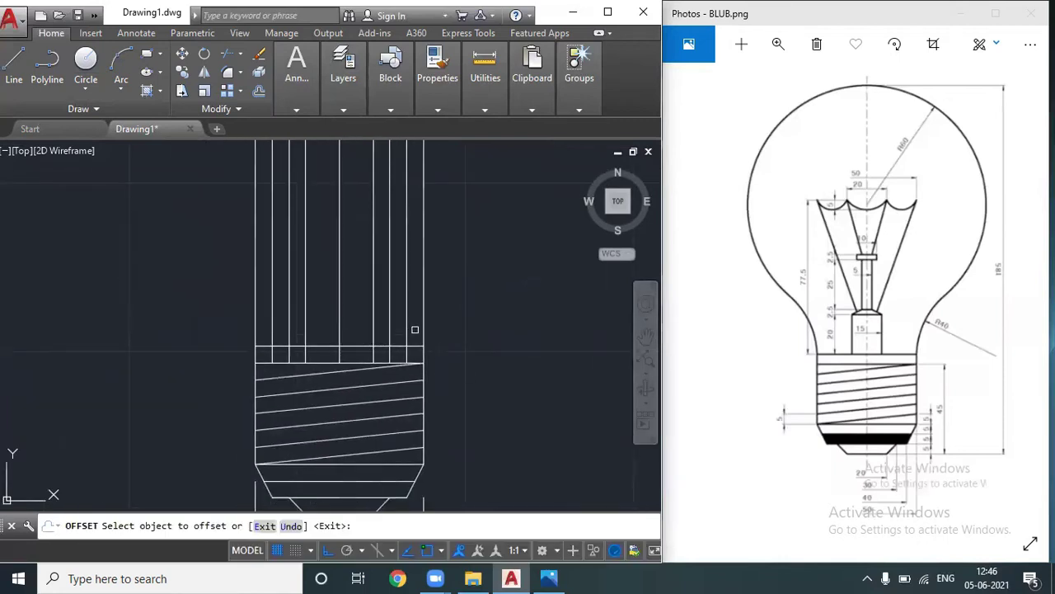
left_click(405, 325)
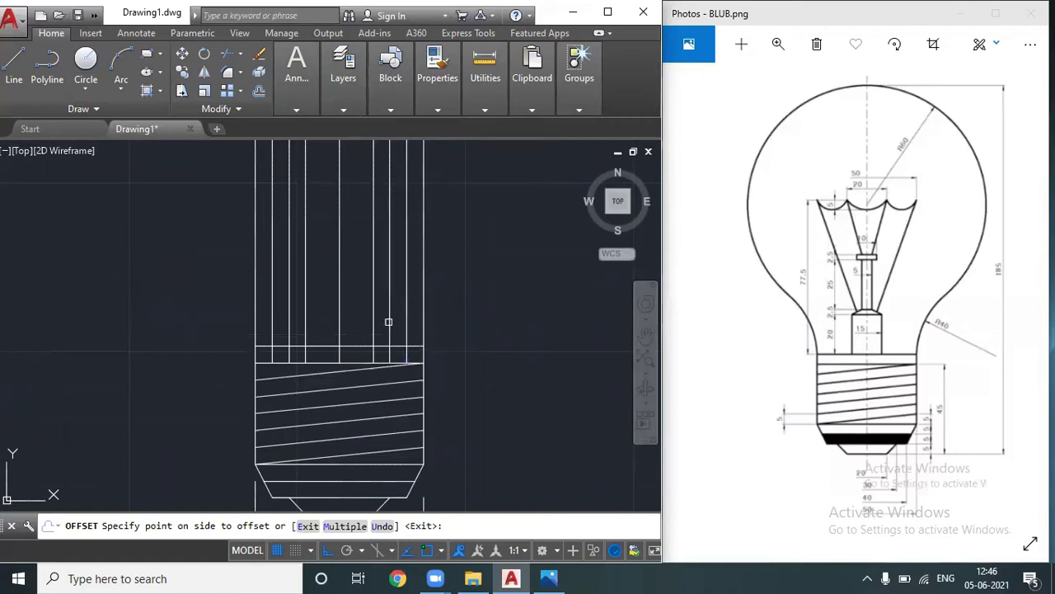
left_click(387, 324)
key("Return")
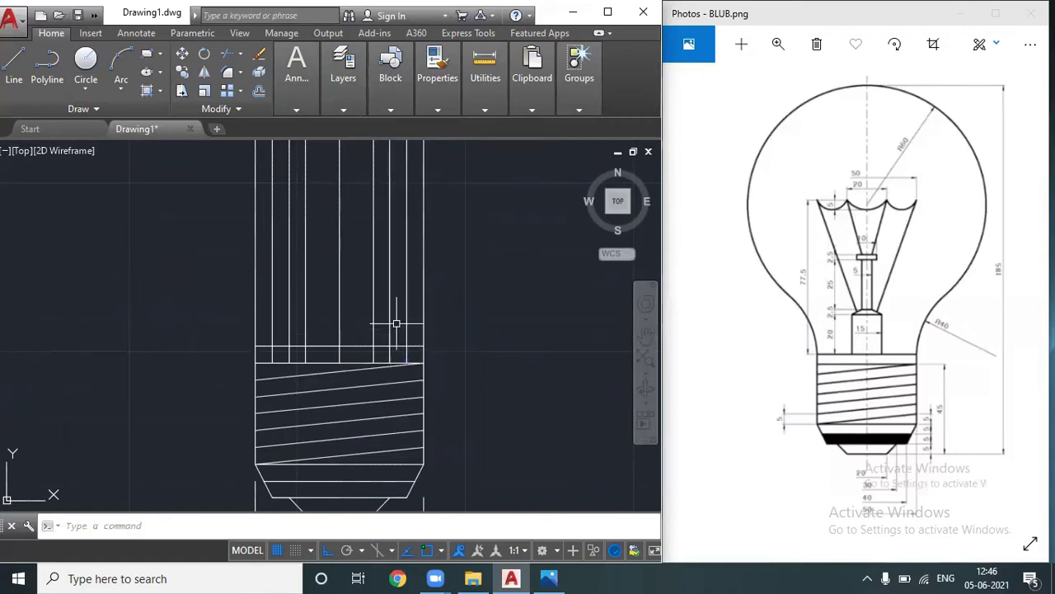
- Delete the six inner vertical lines above the thread, keeping the centre line and the two outermost verticals
left_click(415, 322)
left_click(382, 320)
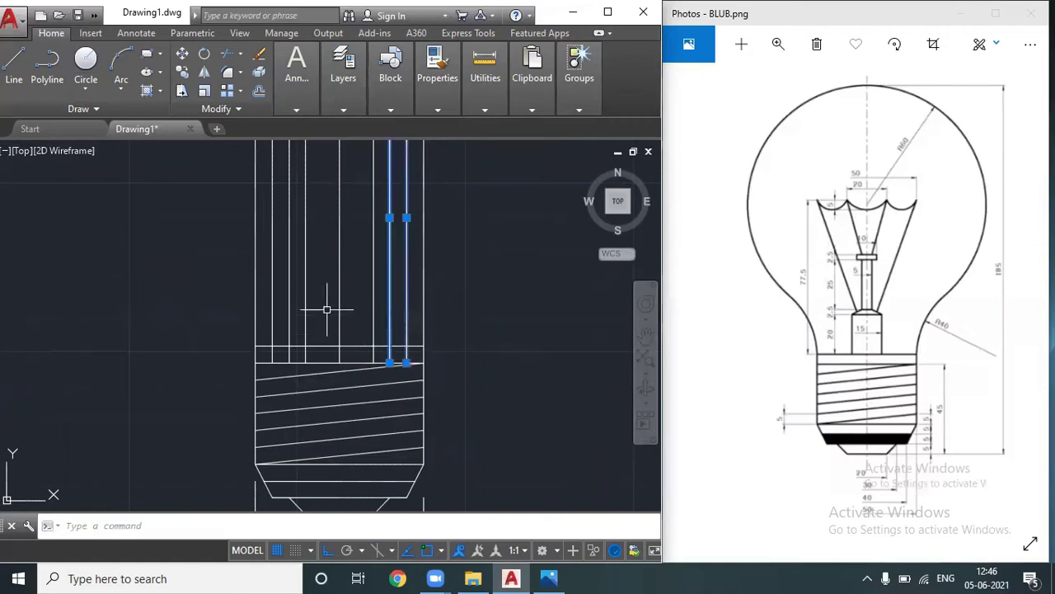
left_click(375, 306)
left_click(313, 289)
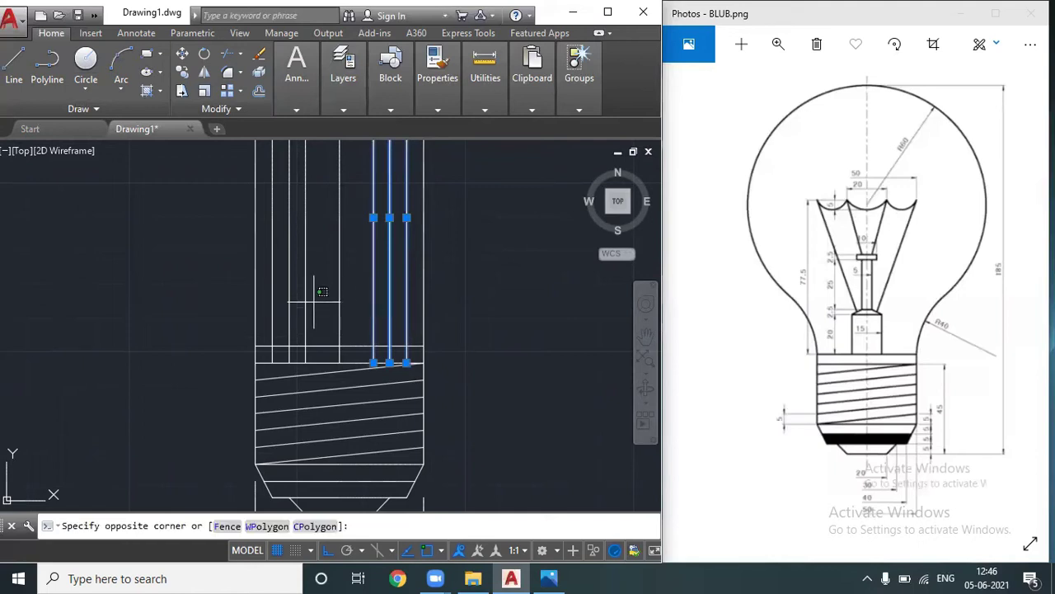
left_click(266, 301)
key("Delete")
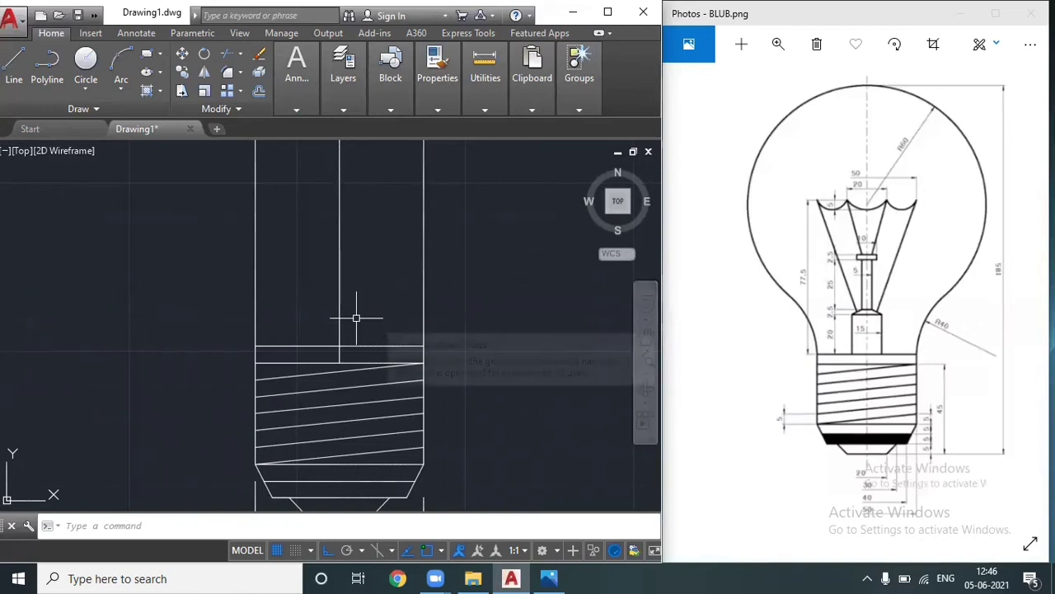
- Offset the vertical centre line by 7.5 to both sides above the thread
type("of")
key("Return")
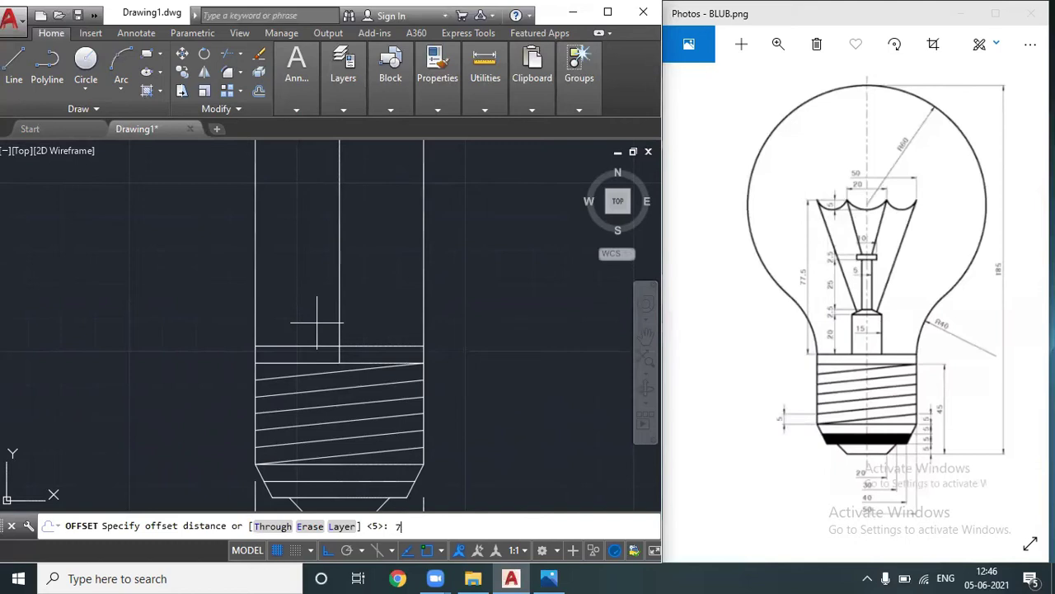
type("7.5")
key("Return")
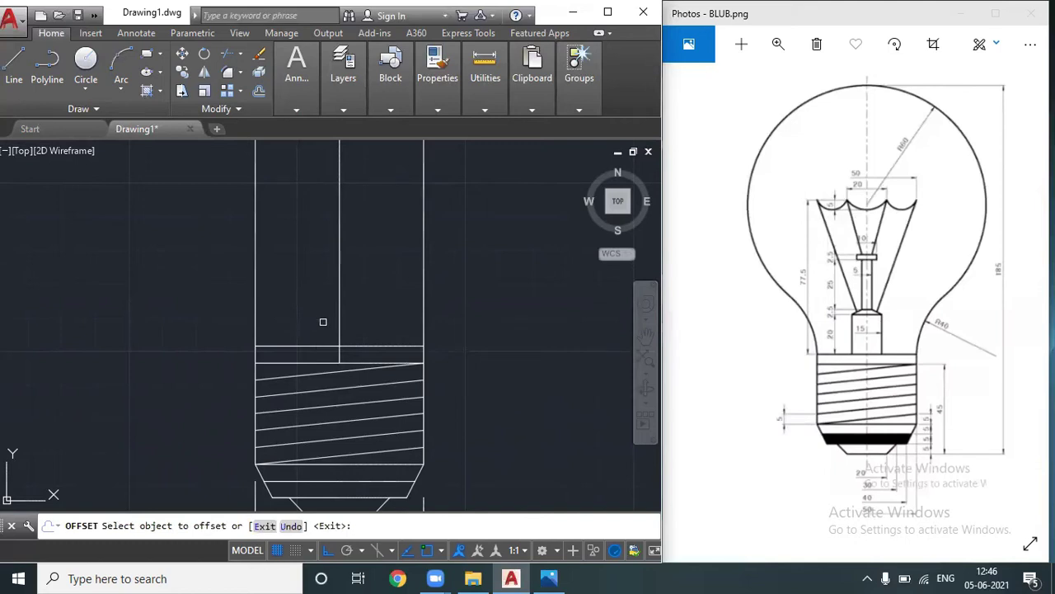
left_click(338, 316)
left_click(354, 314)
left_click(338, 315)
left_click(330, 306)
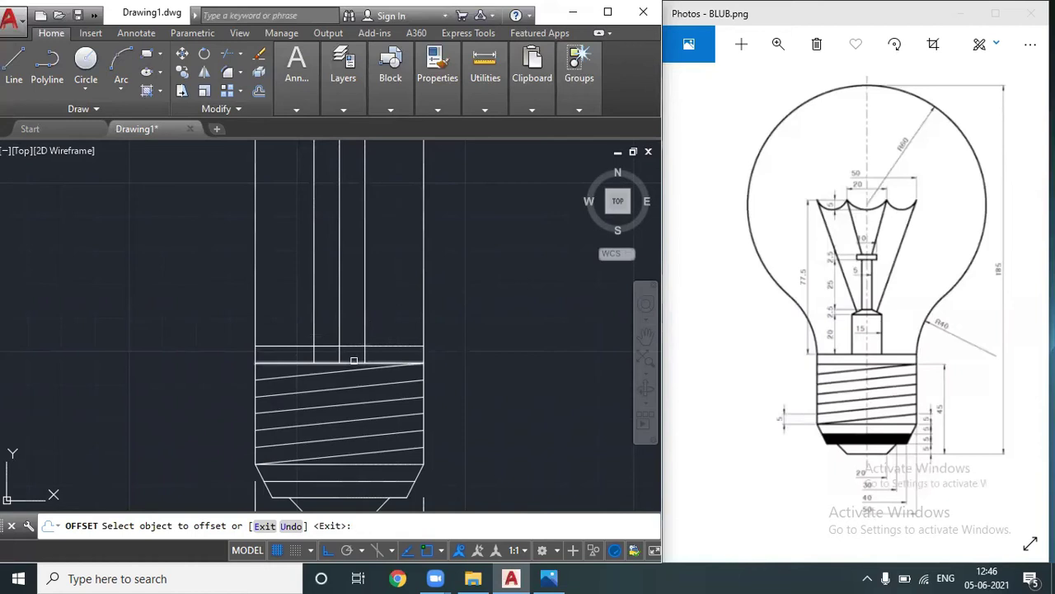
- Offset the horizontal line just above the threaded cap upward by 20
type("off")
key("Return")
type("20")
key("Return")
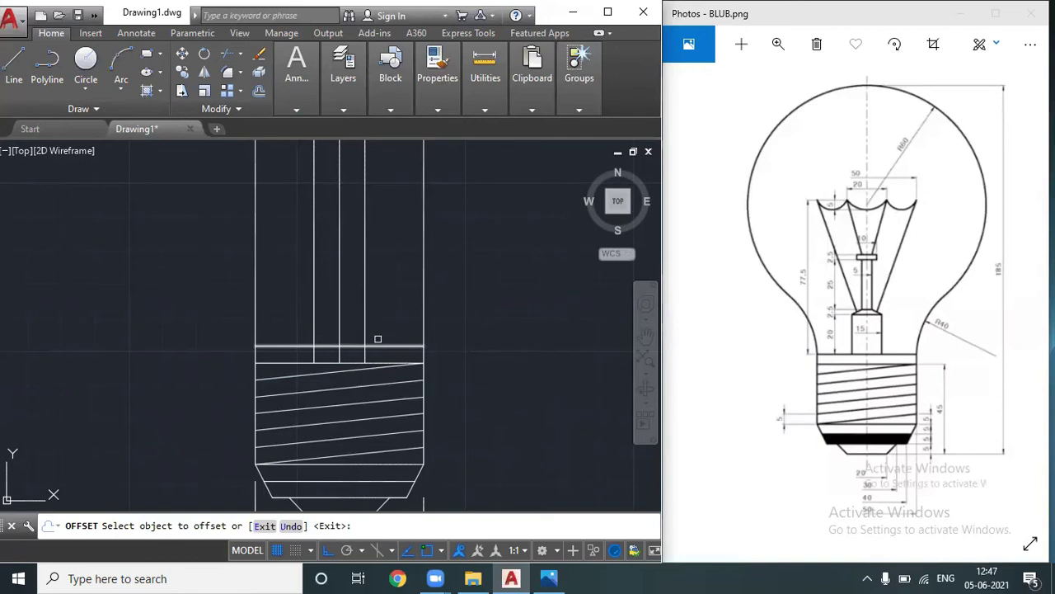
left_click(377, 348)
left_click(381, 281)
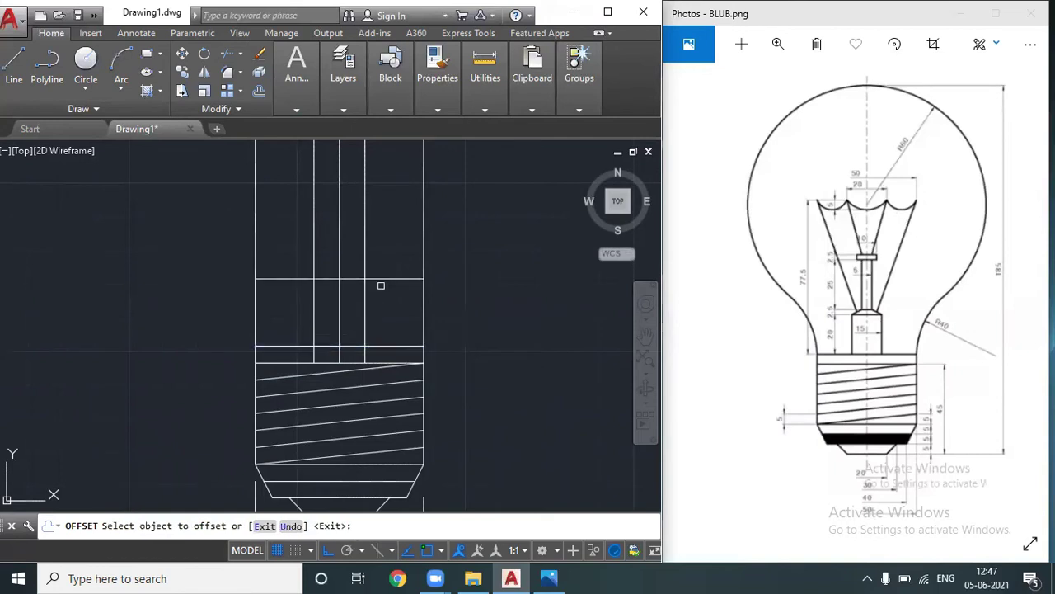
key("Escape")
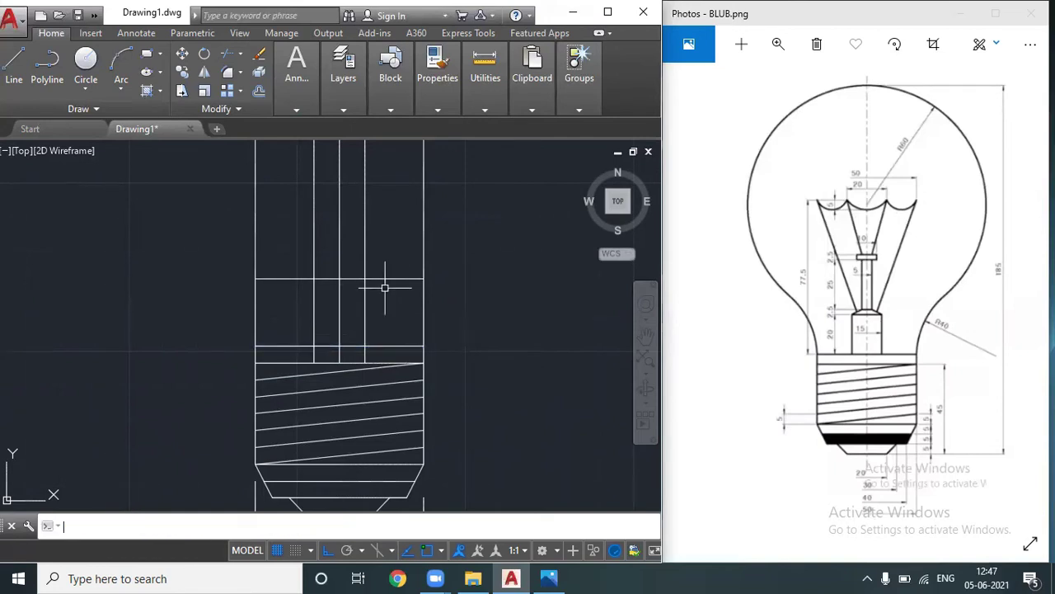
- Offset the new horizontal line upward by 2.5 for the top of the stem base
key("Return")
type("2")
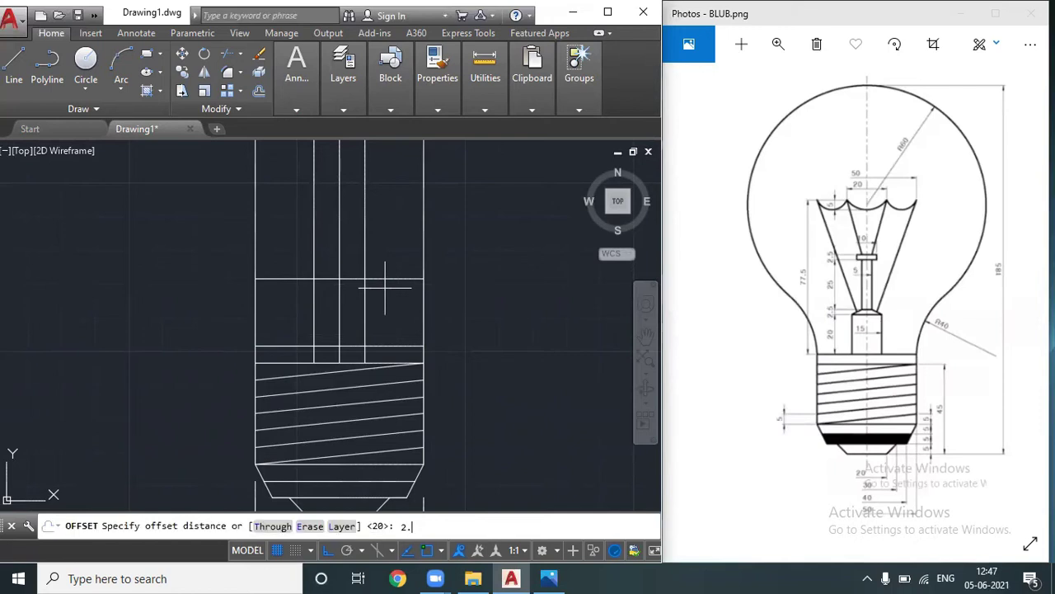
type(".")
key("Return")
left_click(384, 280)
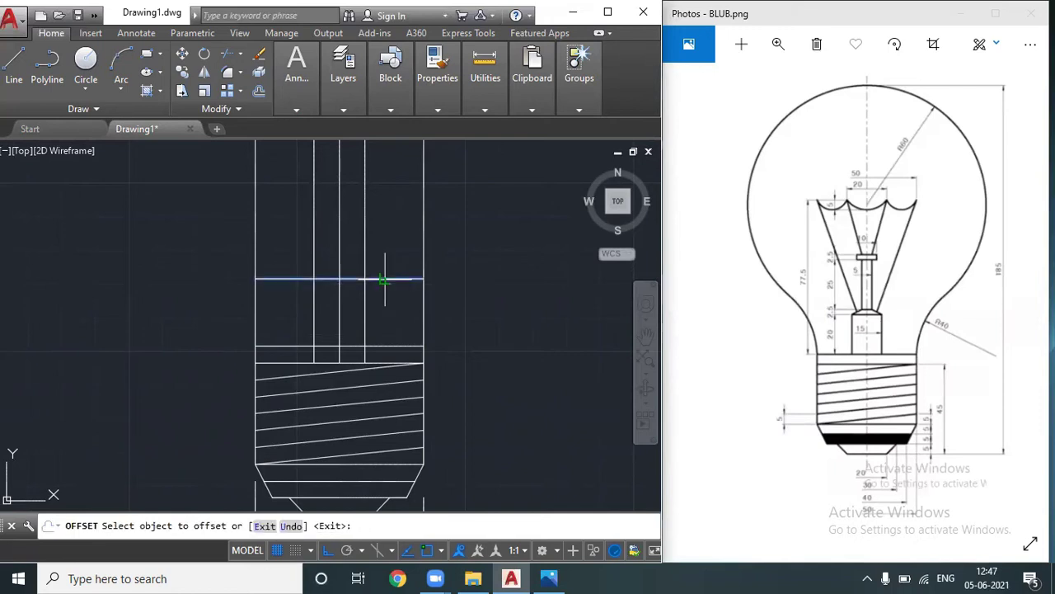
left_click(393, 257)
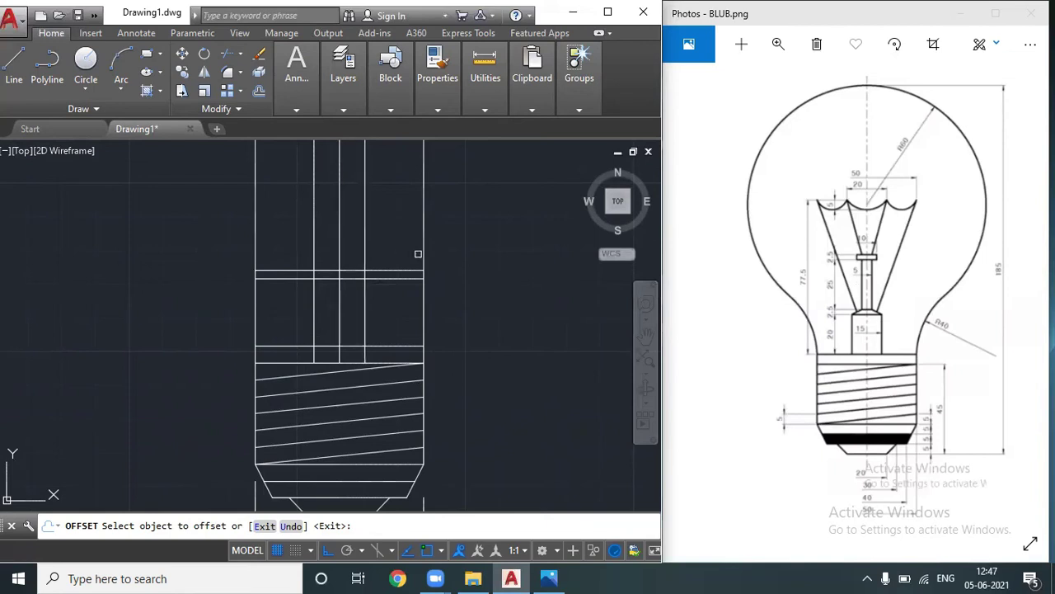
key("Escape")
- Trim the two upper horizontal lines and the inner verticals to a closed rectangular stem base, and remove the centre line inside it
type("tr")
key("Return")
key("Return")
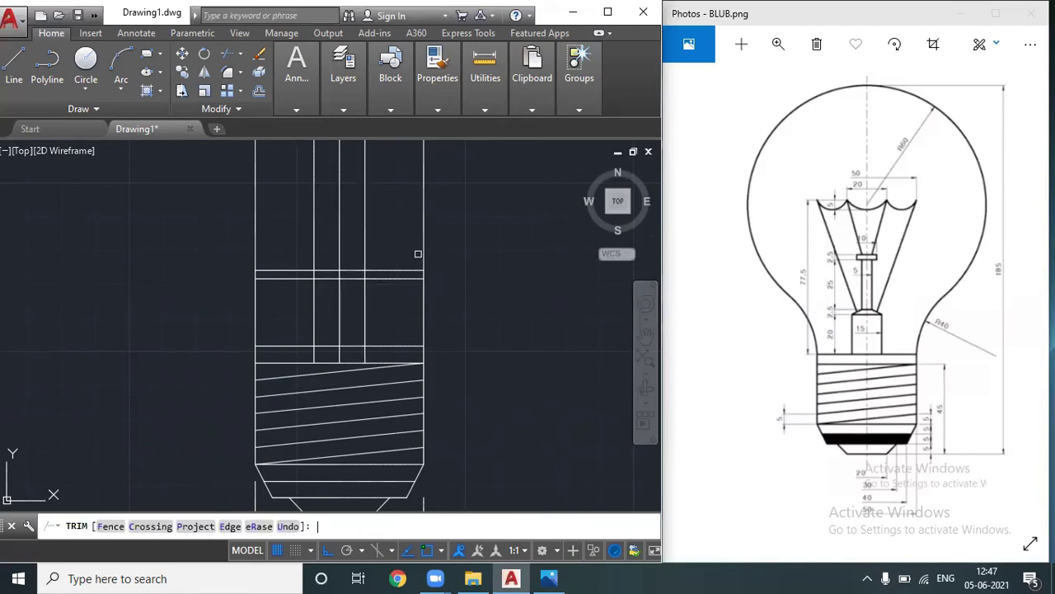
left_click(317, 252)
left_click(285, 297)
left_click(393, 271)
left_click(400, 260)
left_click(384, 295)
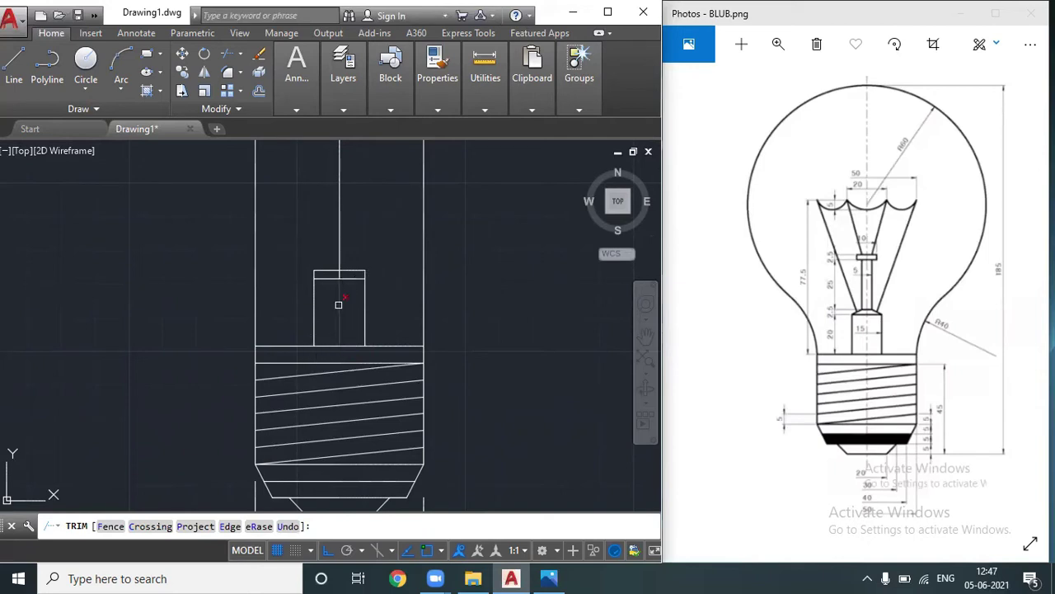
key("Escape")
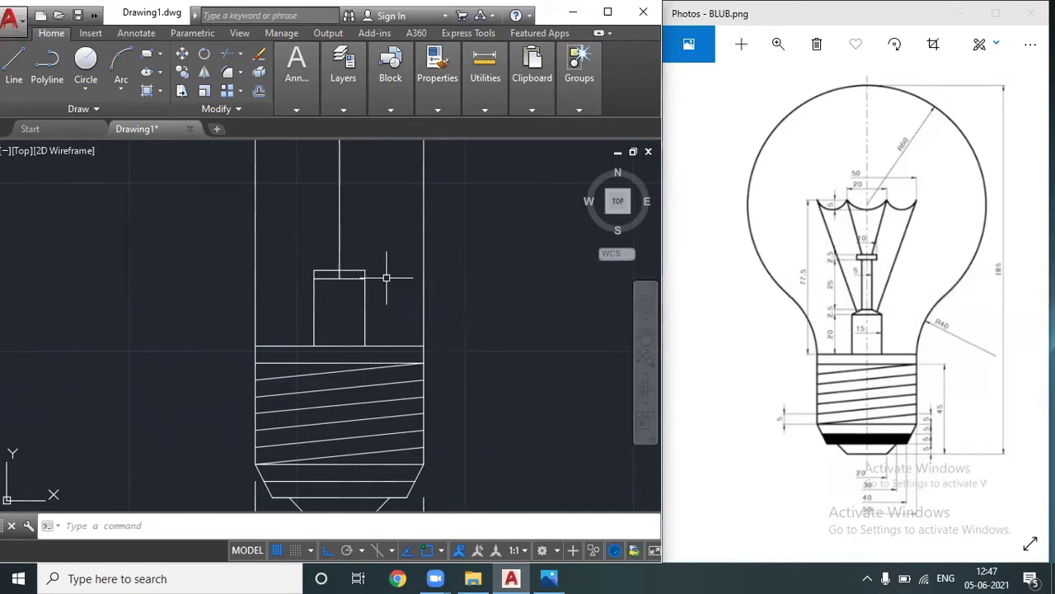
- Offset the vertical centre line by 2.5 to both sides above the stem base
type("of")
key("Return")
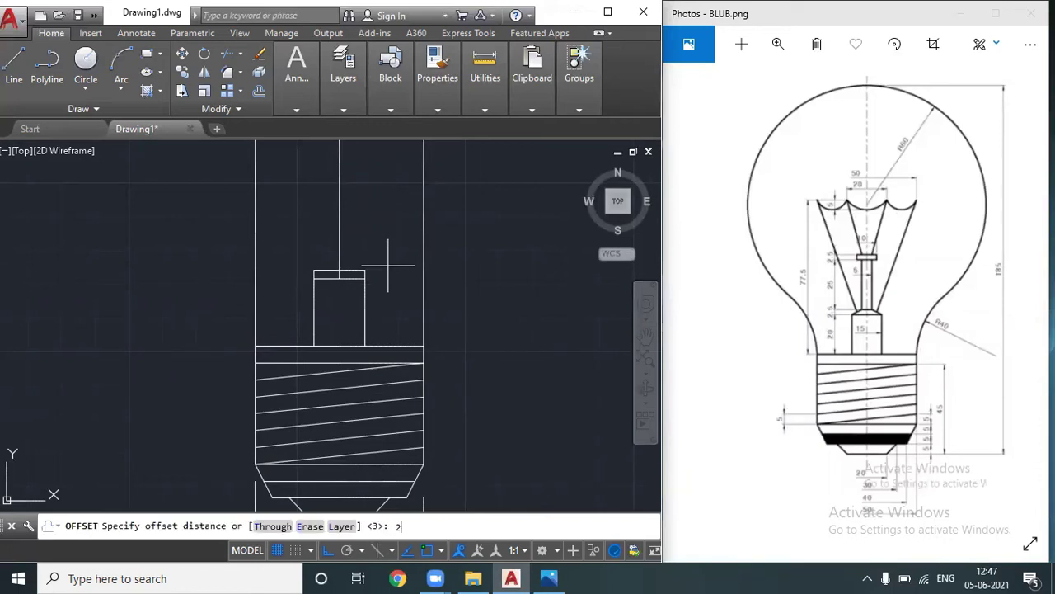
type("2.5")
key("Return")
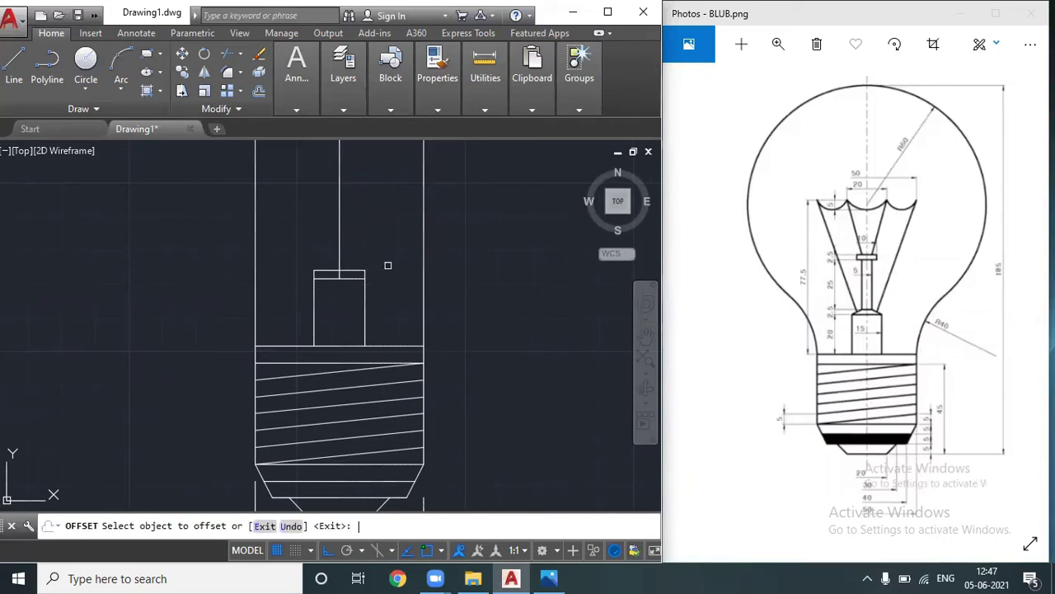
left_click(339, 244)
left_click(350, 244)
left_click(337, 244)
left_click(316, 243)
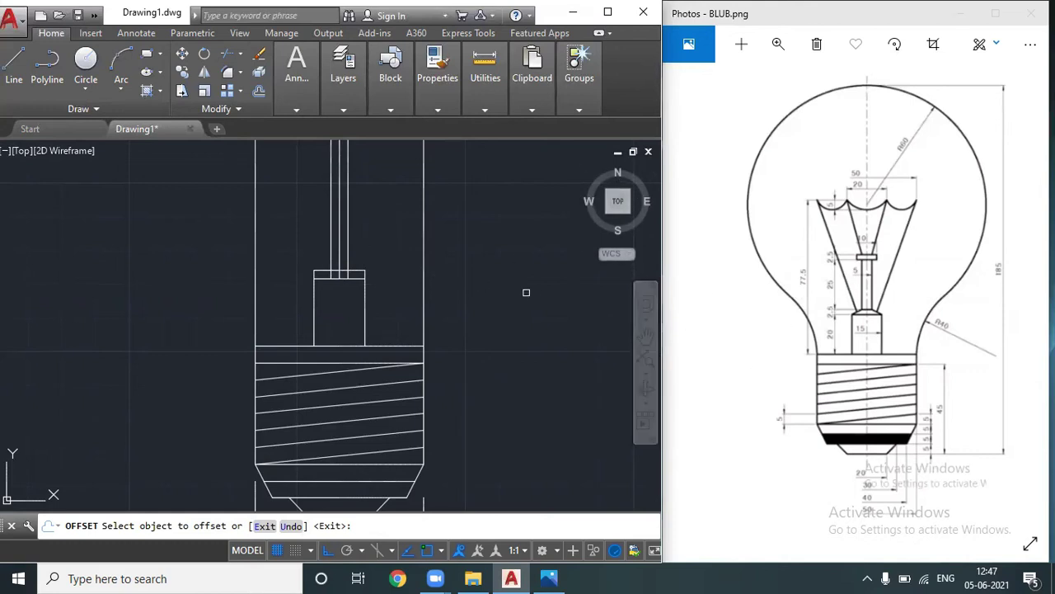
key("Escape")
- Offset the top edge of the stem base upward by 25
type("o")
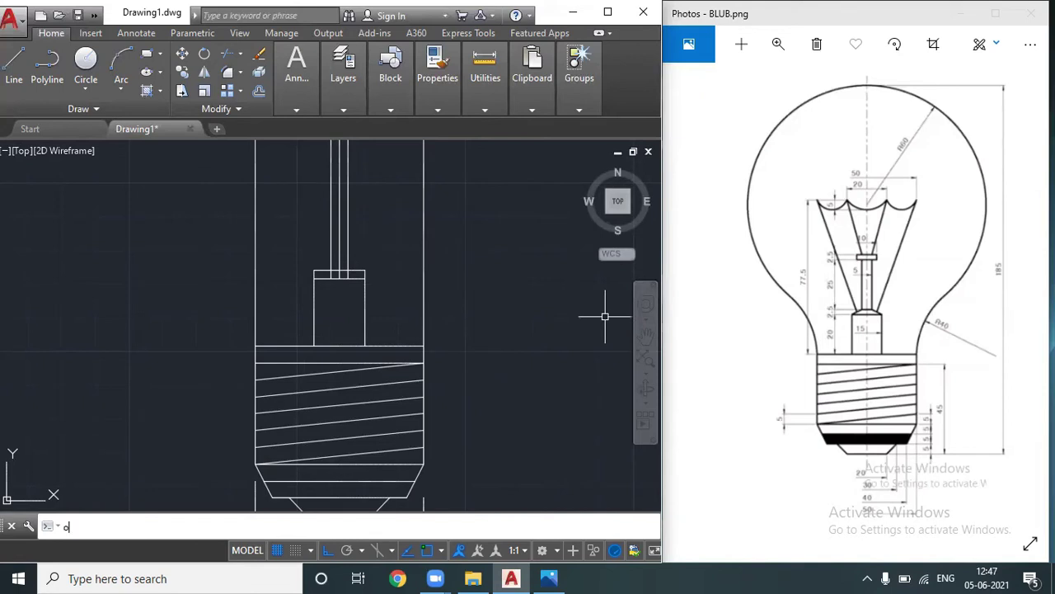
key("Return")
type("2")
key("Return")
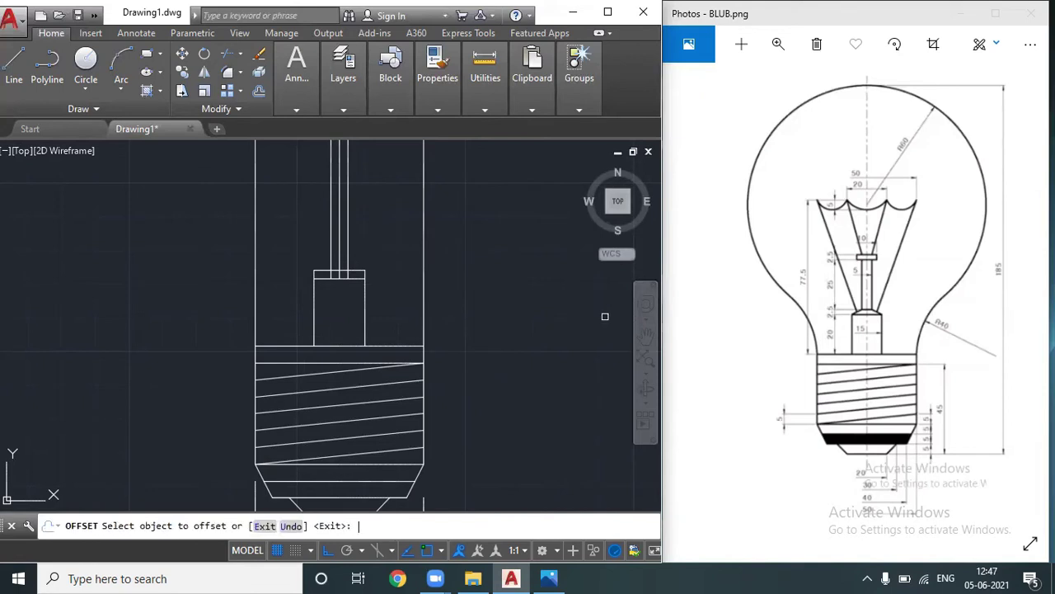
left_click(350, 272)
left_click(357, 235)
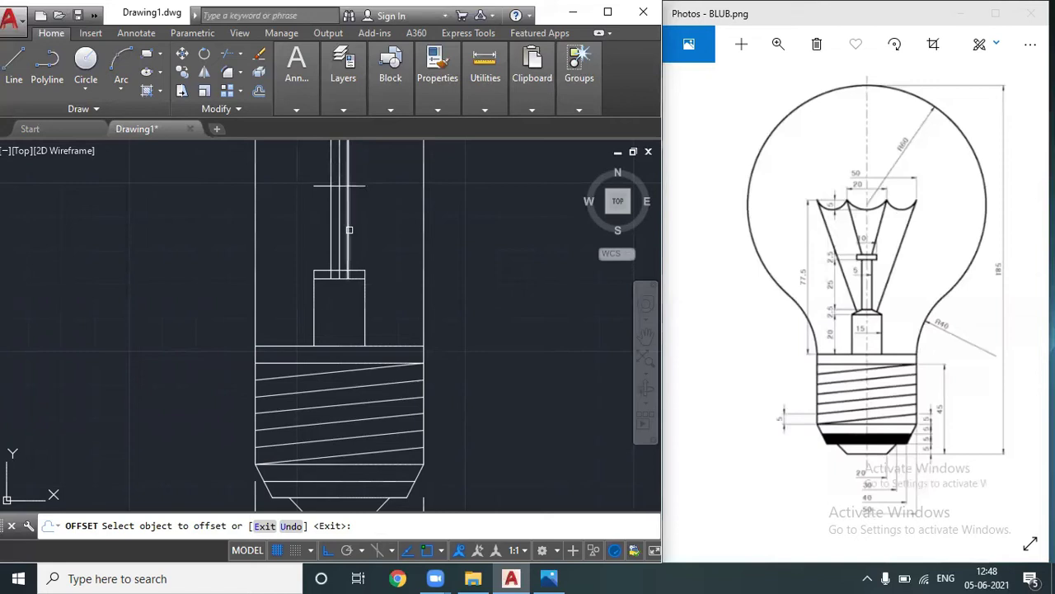
key("Escape")
- Offset the short horizontal line across the stem upward by 5
type("o")
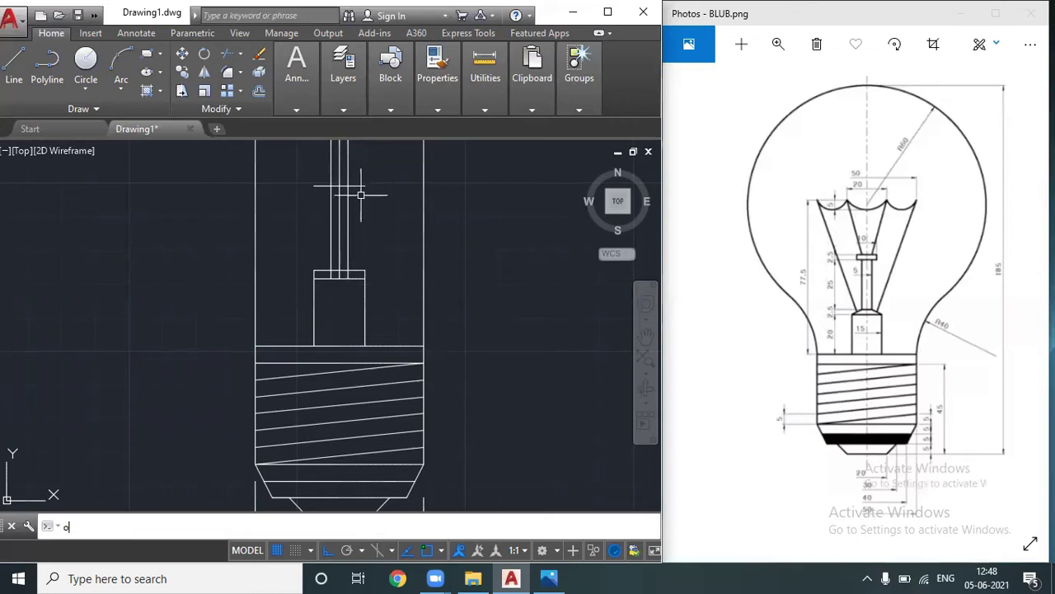
key("Return")
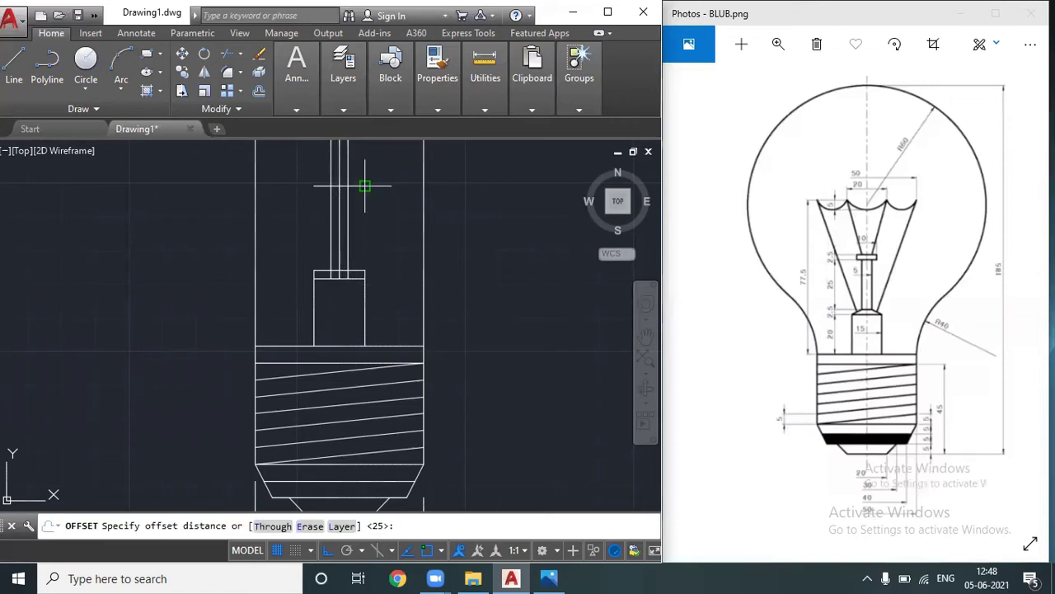
key("Return")
left_click(358, 186)
left_click(360, 176)
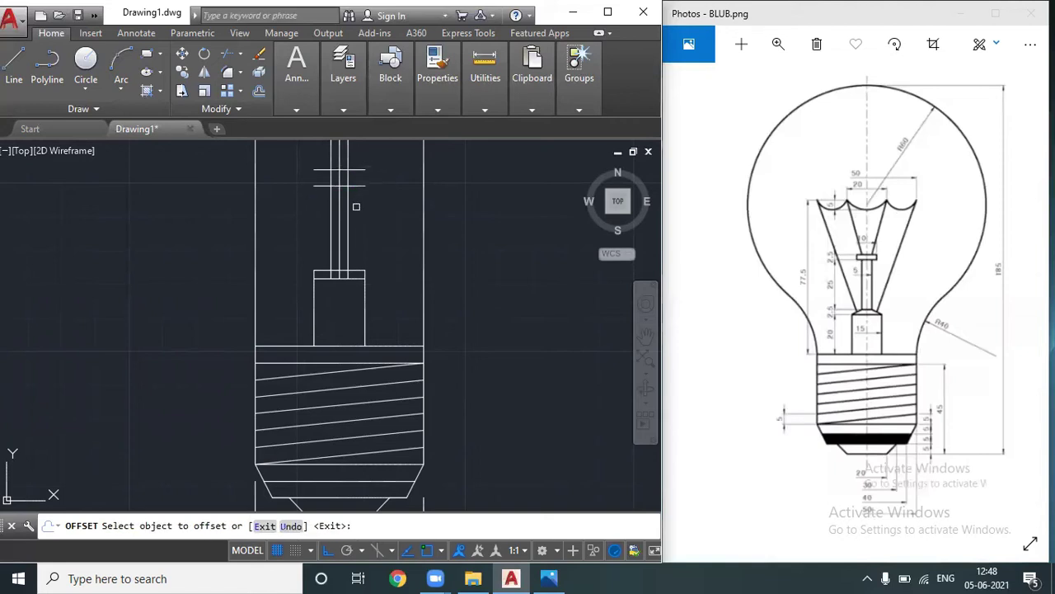
- Draw sloped shoulder lines from the stem base's outer corners to the narrow stem's two verticals, joined across the top
scroll(358, 224, "up", 2)
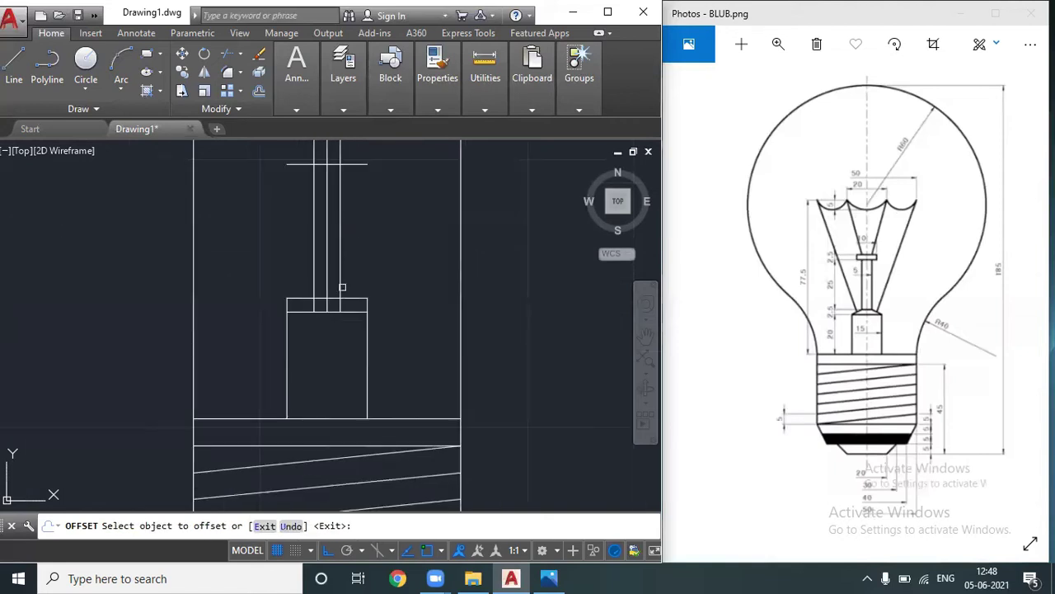
scroll(381, 240, "down", 2)
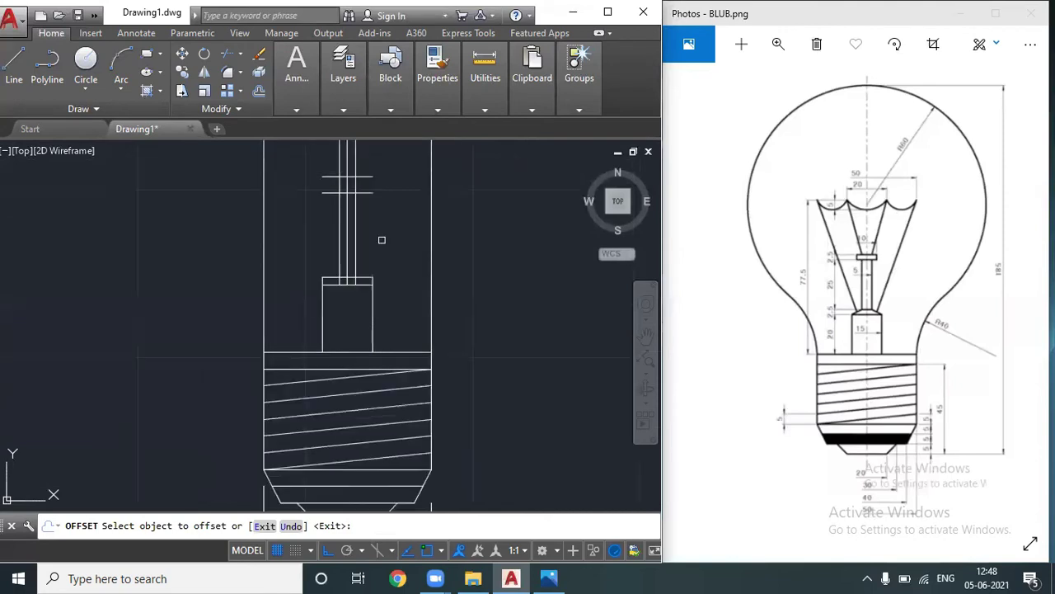
left_click(646, 336)
left_click_drag(387, 226, 417, 301)
scroll(389, 229, "up", 3)
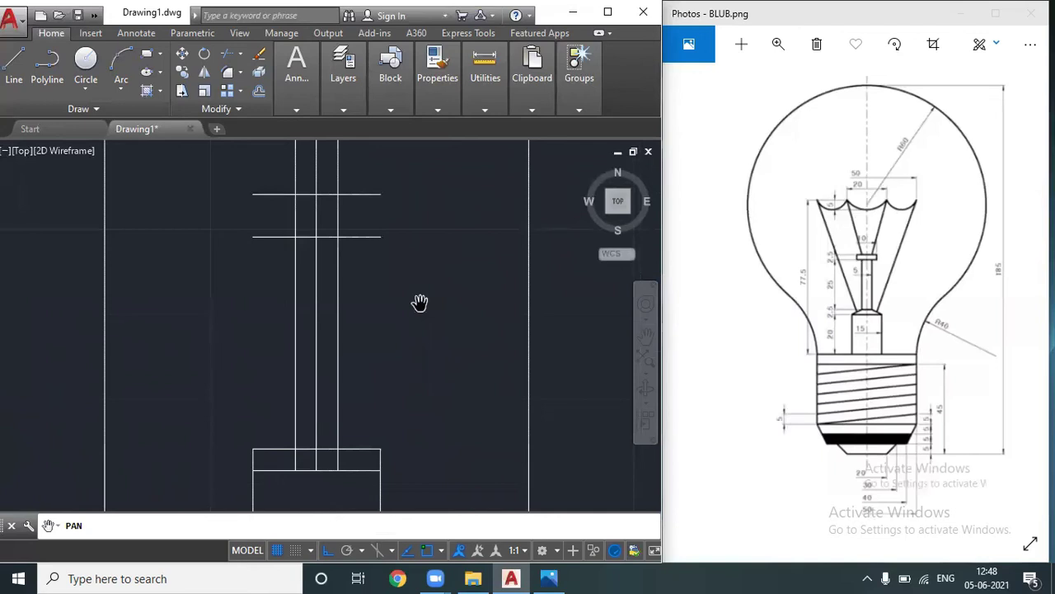
key("Escape")
key("Escape")
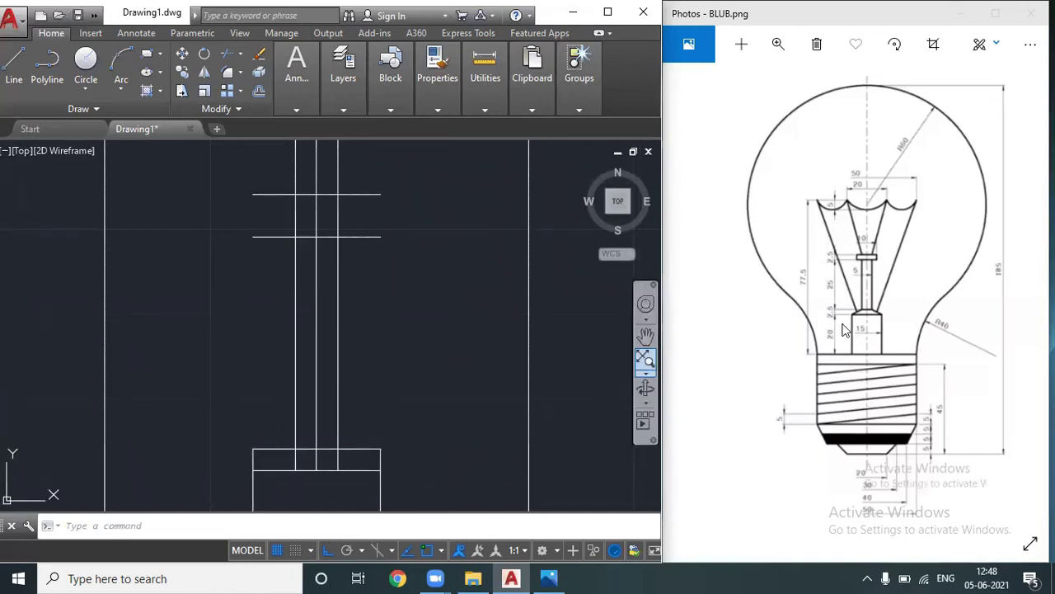
type("l")
key("Return")
left_click(254, 470)
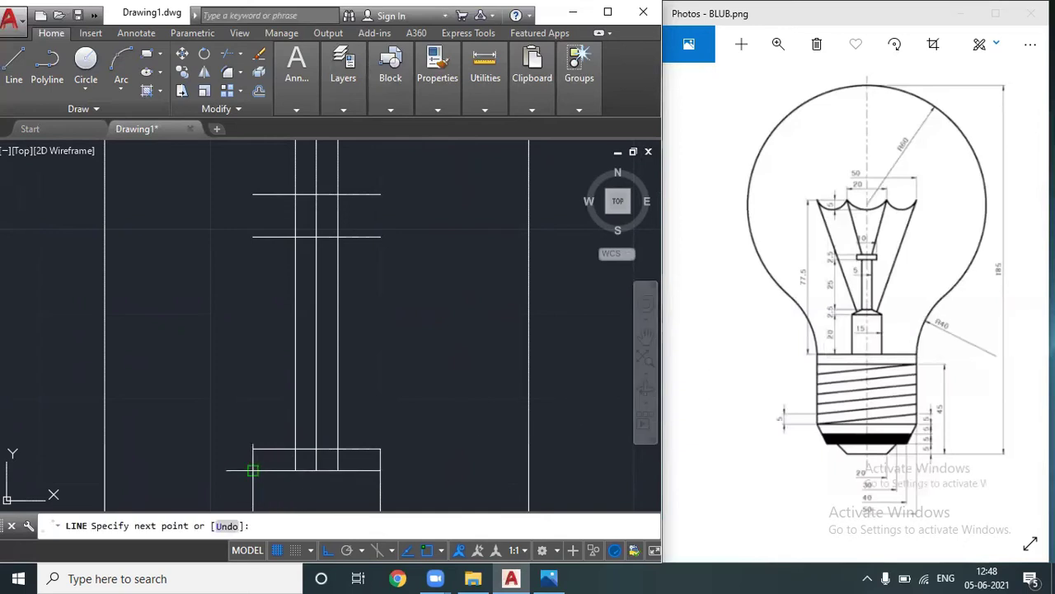
left_click(296, 449)
left_click(338, 449)
left_click(380, 470)
key("Escape")
- Trim the leftover box corners and the vertical pieces inside the sloped shoulder
type("tr")
key("Return")
key("Return")
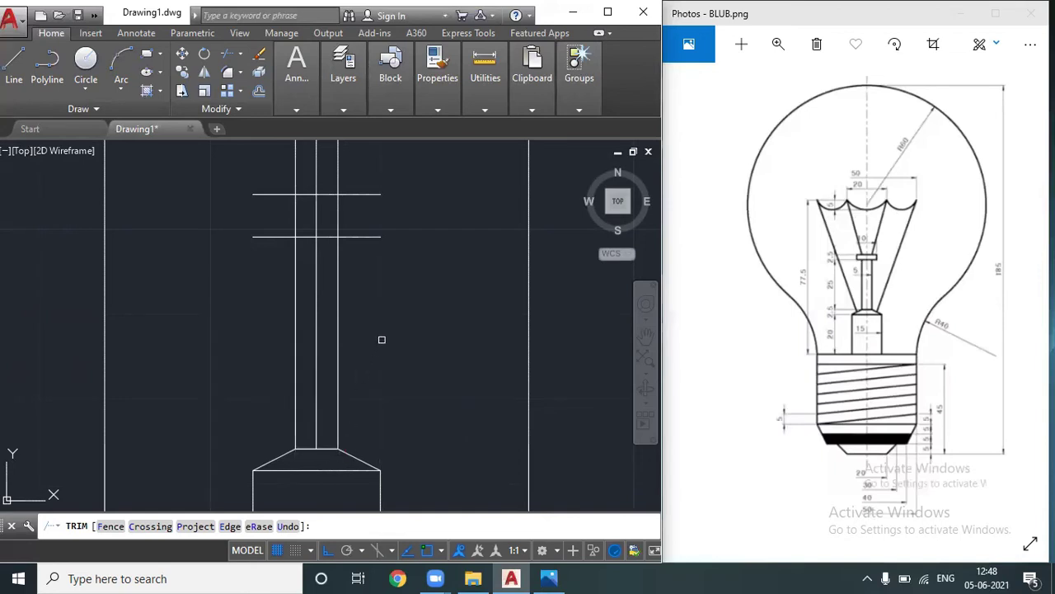
- Try trimming the centre line between the shoulder and the lower crossing line, and undo that trim
left_click(318, 338)
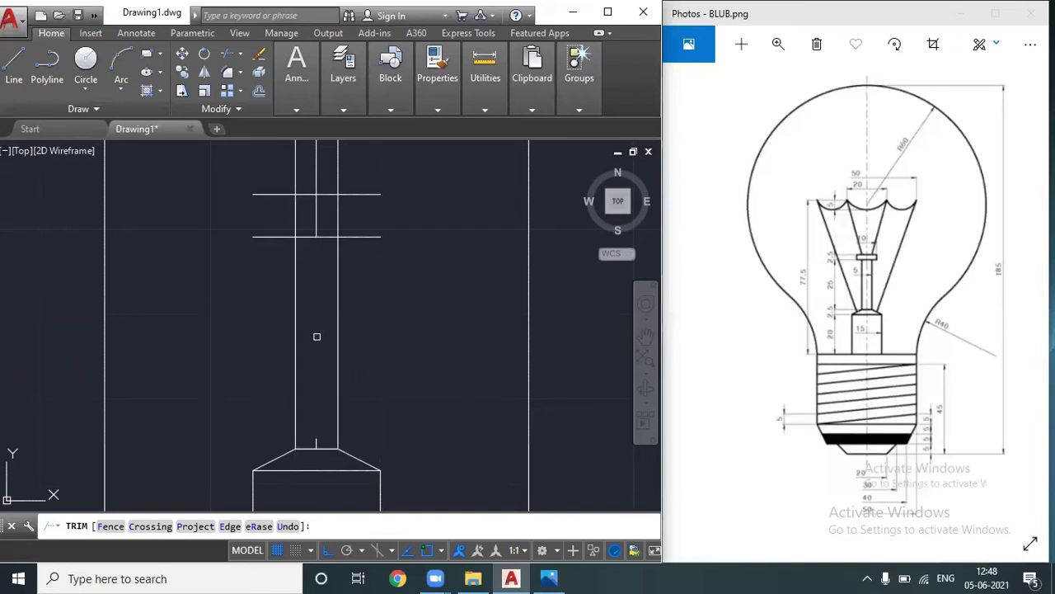
key("ctrl+z")
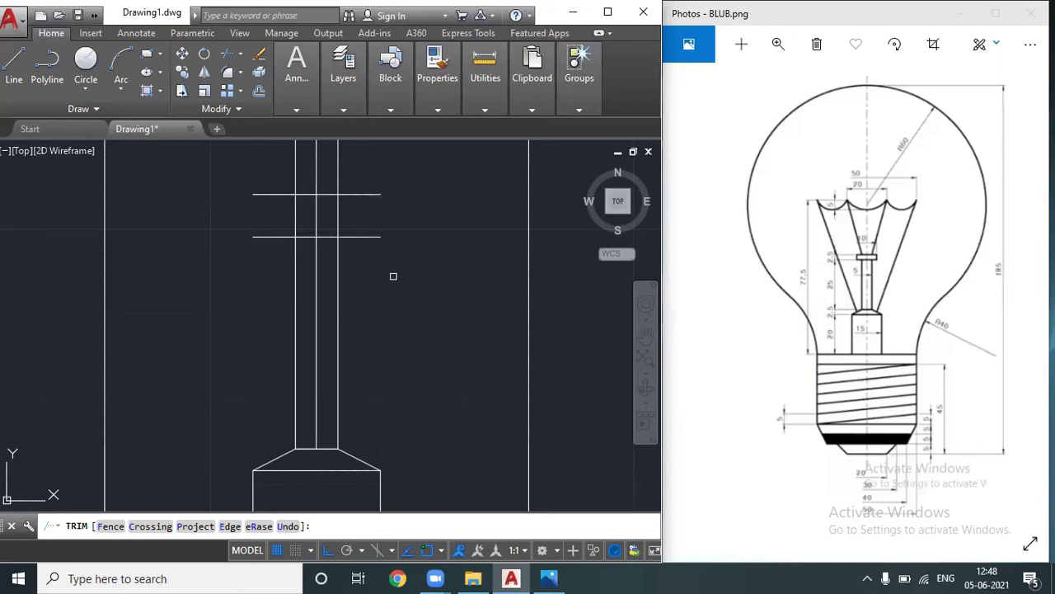
key("Escape")
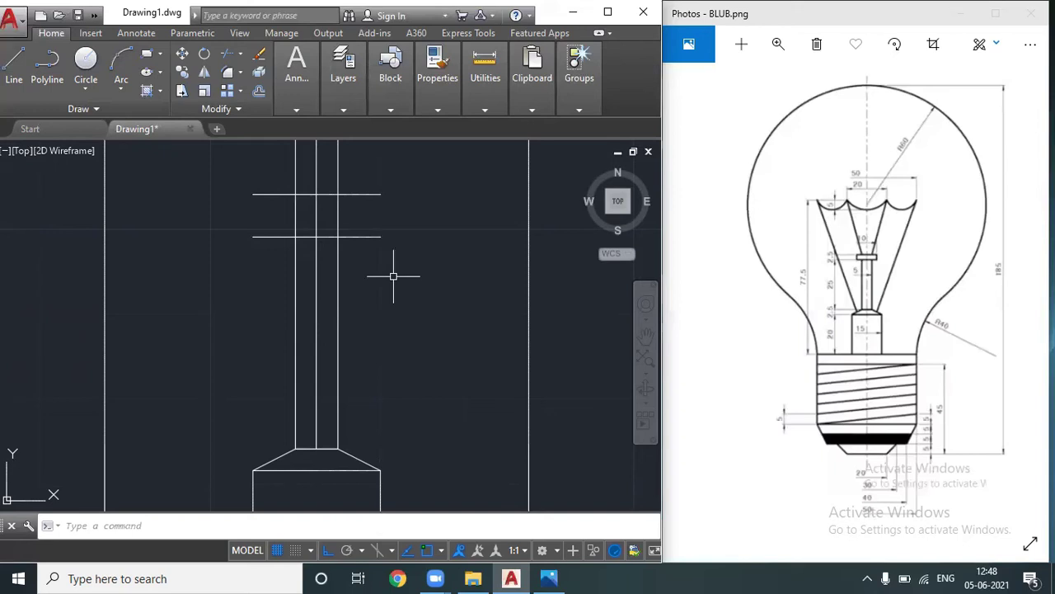
- Offset the lower line crossing the stem upward by 2.5 and erase the higher line above it
type("of")
key("Return")
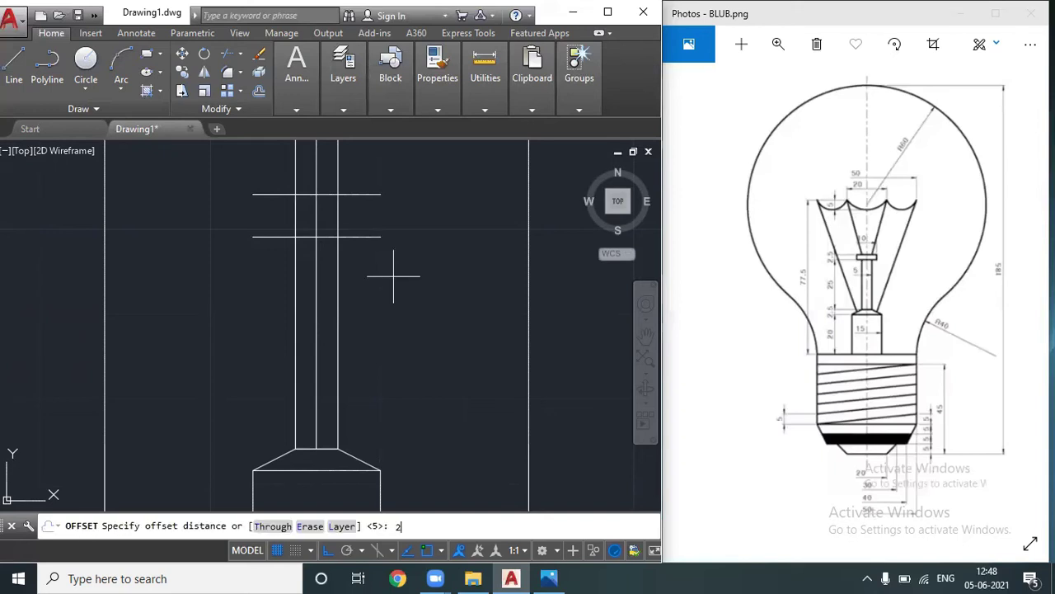
key("Return")
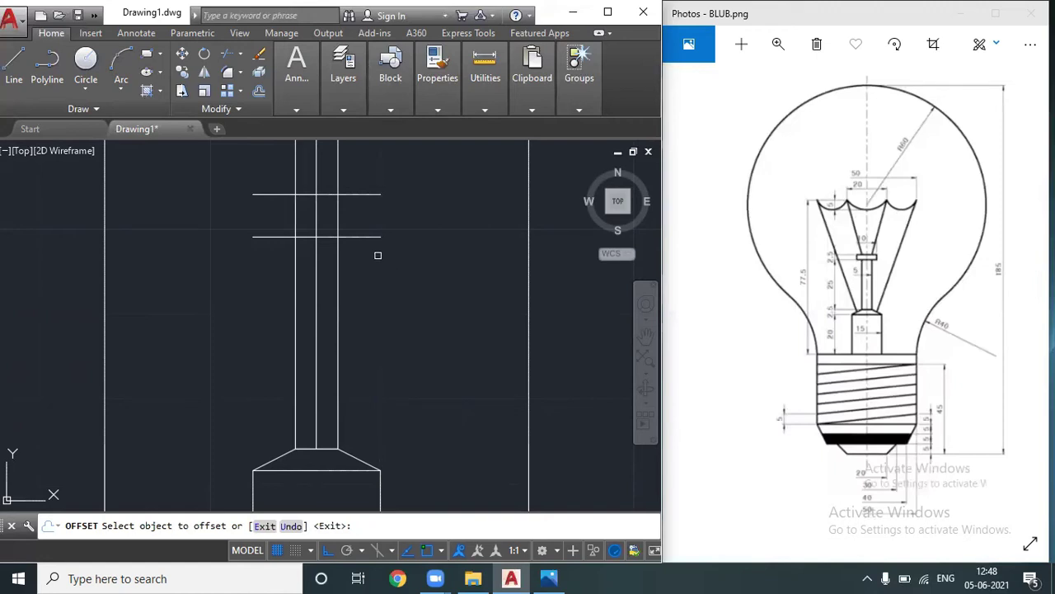
type("e")
key("BackSpace")
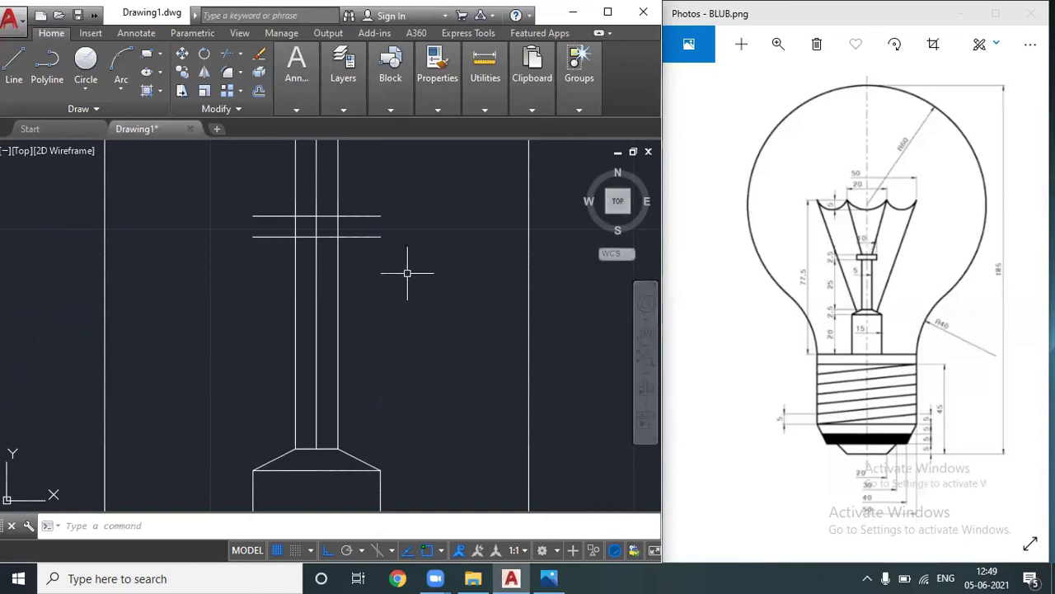
- Offset the vertical centre line by 5 to both sides for the collar's edges
type("of")
key("Return")
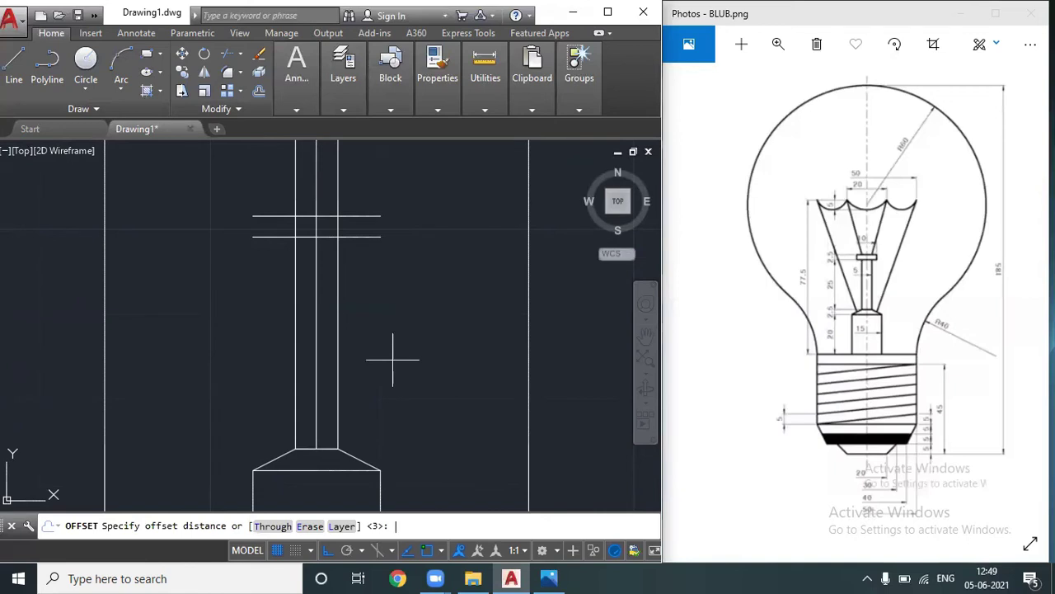
key("Return")
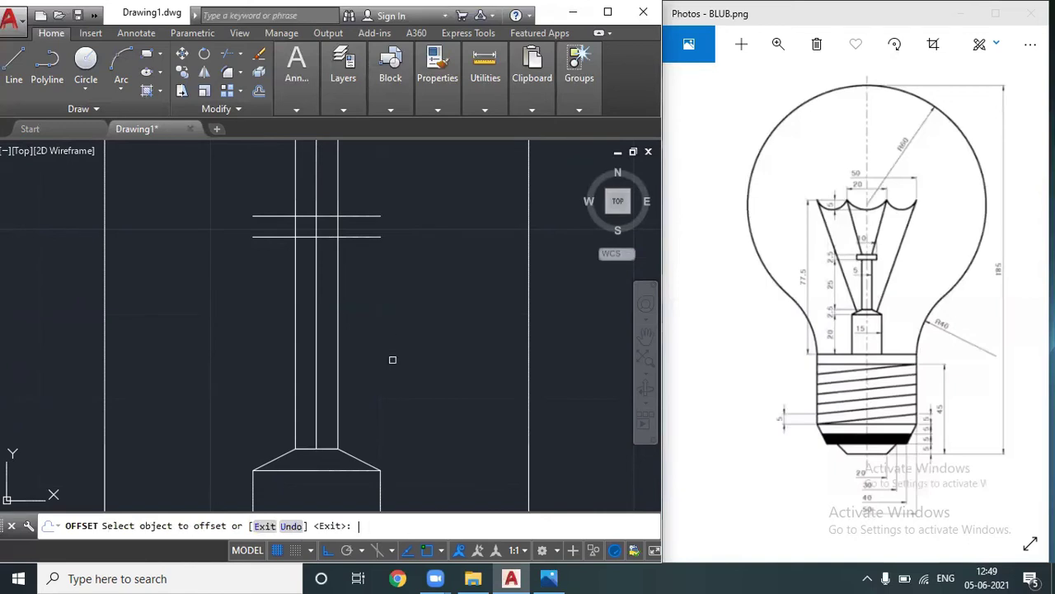
left_click(314, 310)
left_click(361, 313)
left_click(320, 299)
left_click(280, 296)
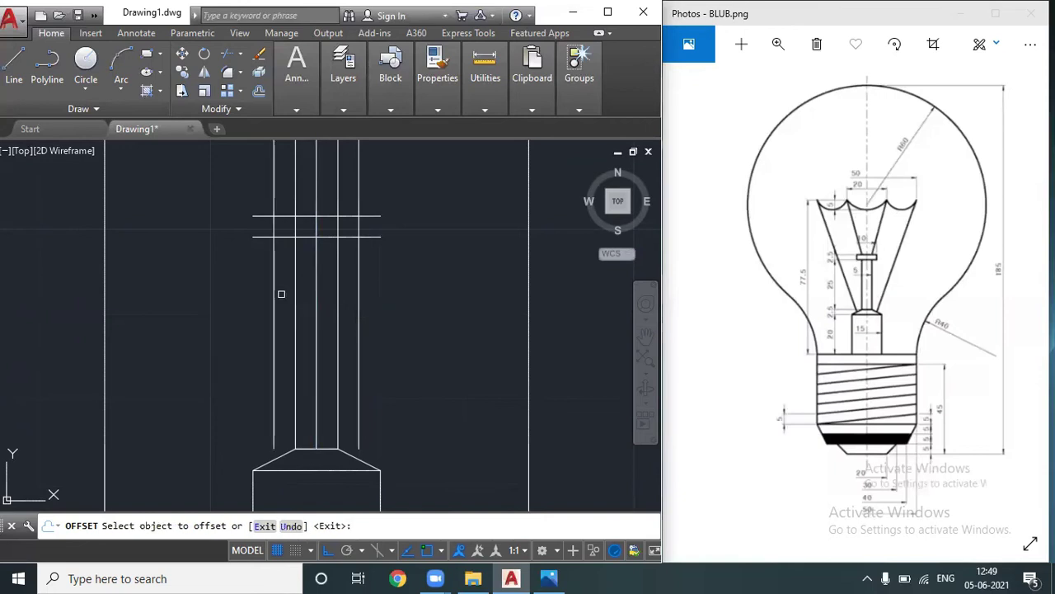
key("BackSpace")
key("BackSpace")
key("Escape")
- Trim the overhanging right ends of the two collar lines and the outer vertical lines below the collar
type("tr")
key("Return")
key("Return")
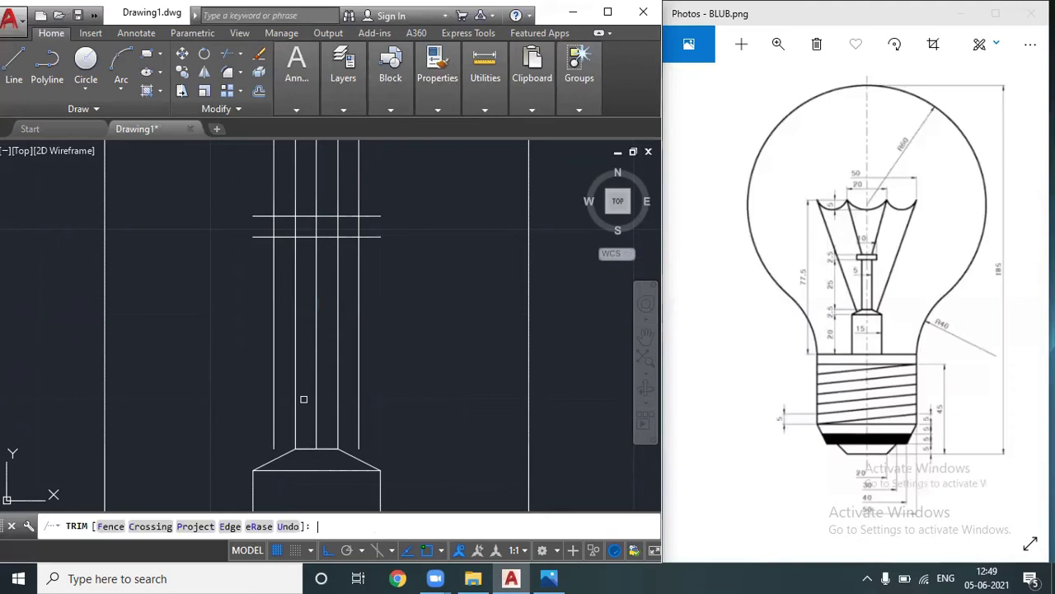
left_click(401, 208)
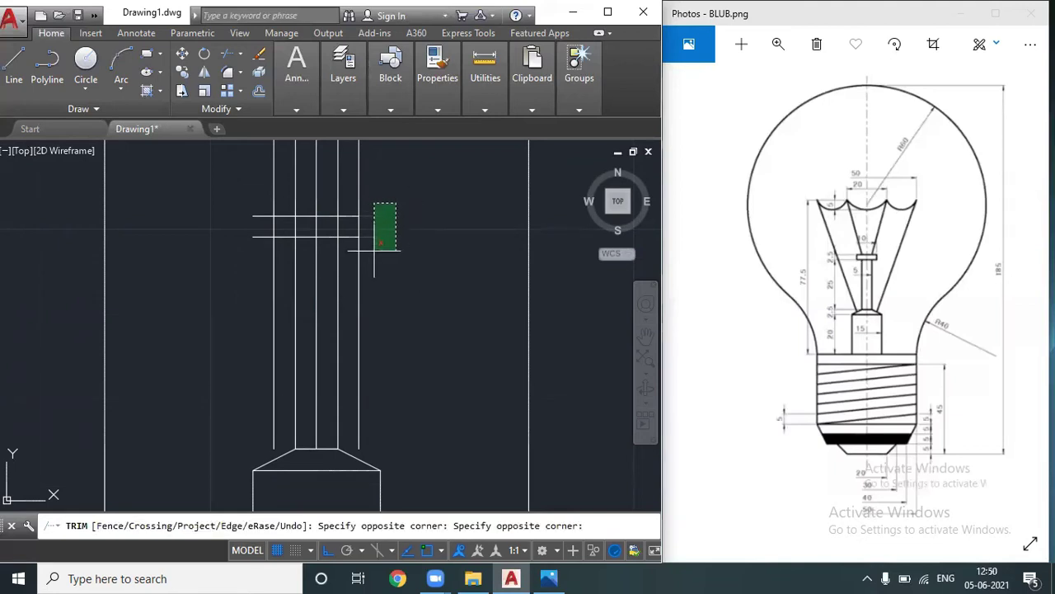
left_click(368, 251)
left_click(357, 280)
left_click(275, 250)
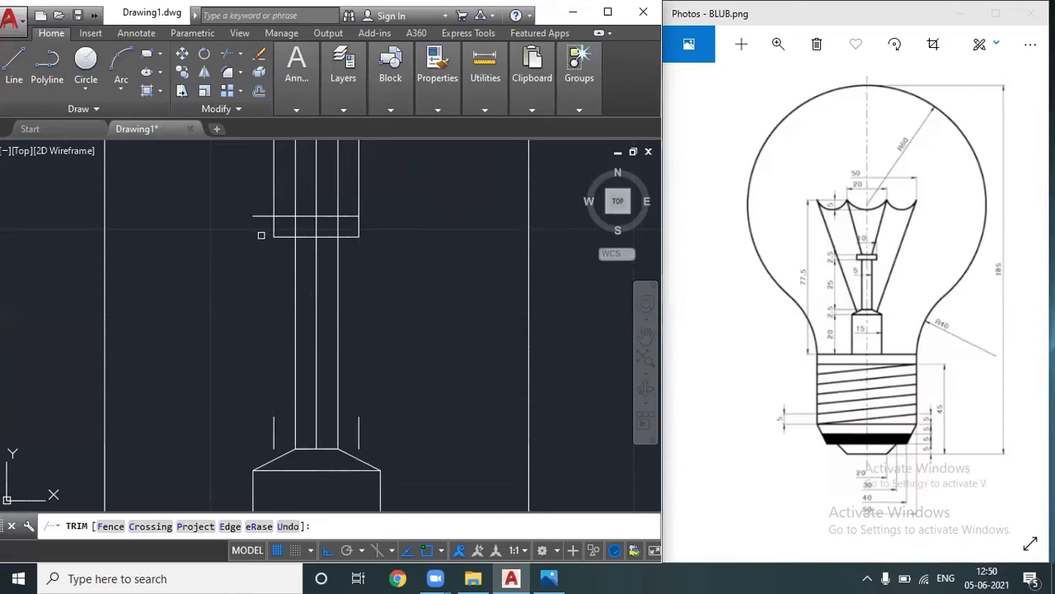
- Trim the upper collar line's left overhang and the collar and stem verticals above the collar, keeping the centre line
left_click(261, 216)
left_click(289, 190)
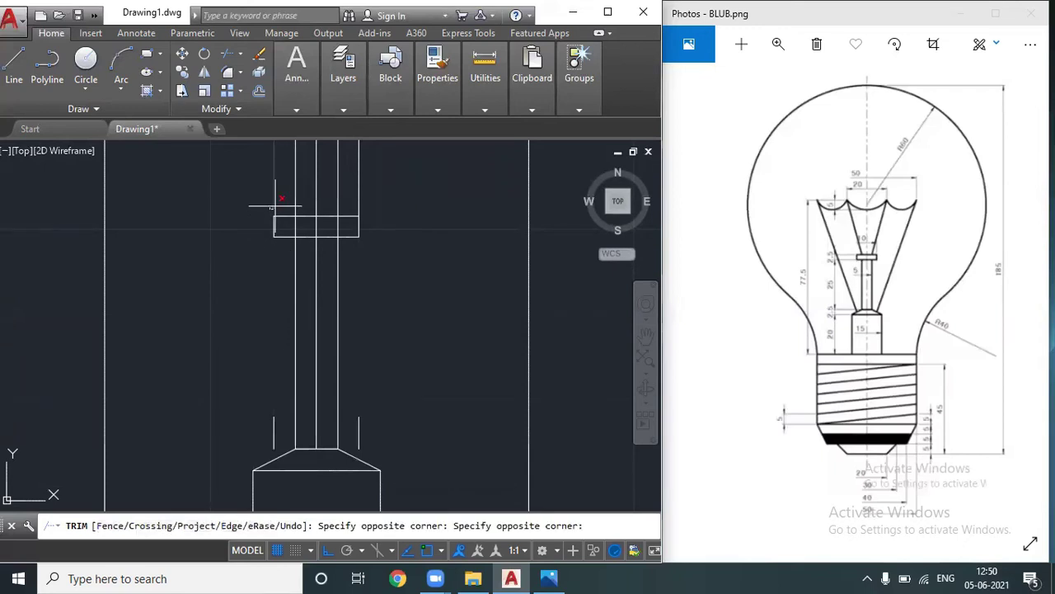
left_click(366, 190)
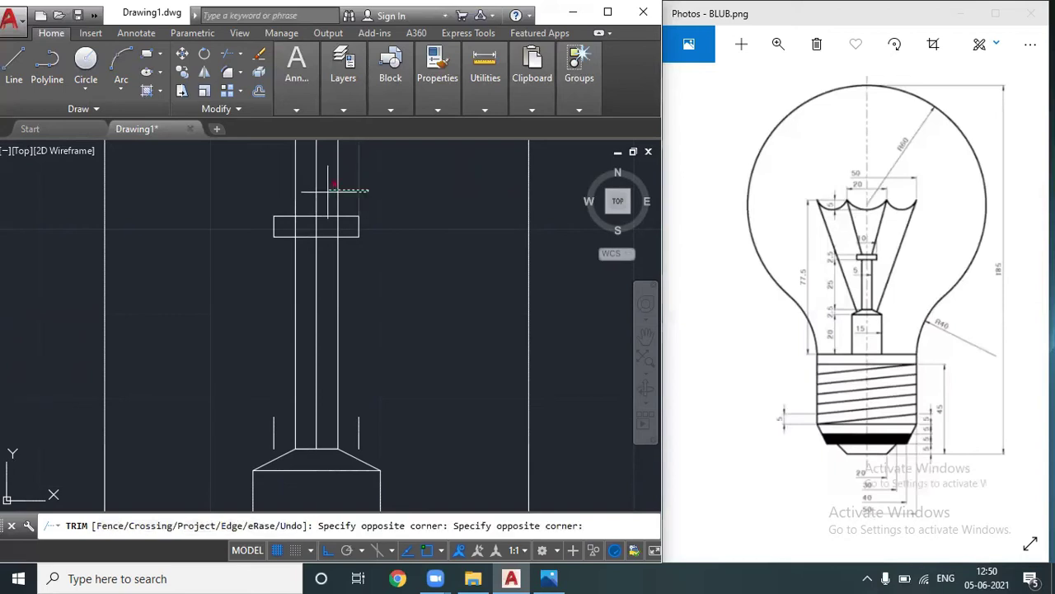
left_click(337, 190)
left_click(294, 188)
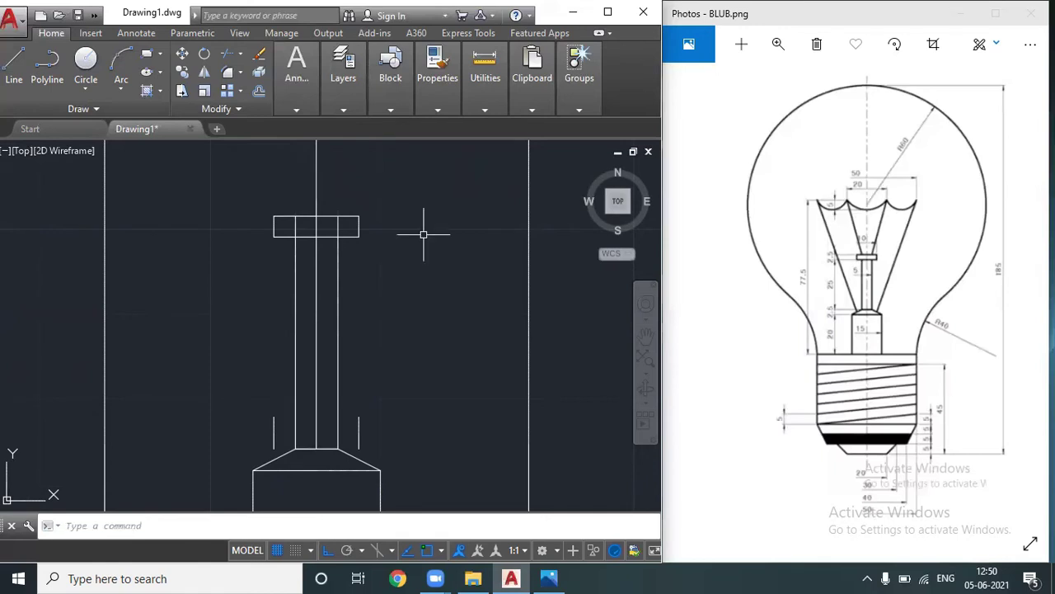
- Erase the two short leftover vertical pieces above the sloped shoulder
scroll(423, 228, "down", 2)
left_click(405, 330)
left_click(383, 360)
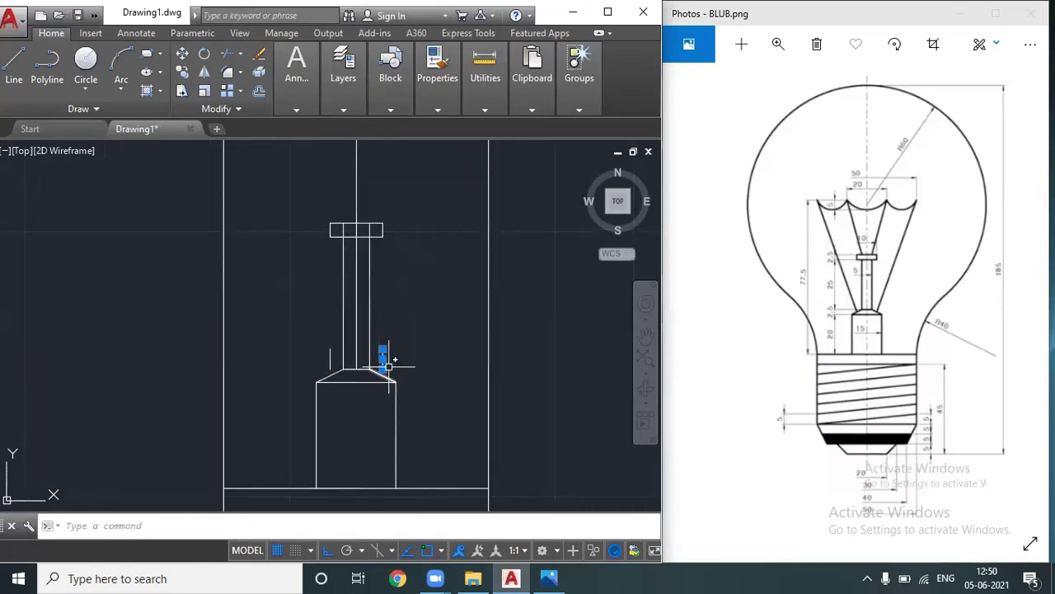
key("Escape")
left_click(338, 336)
left_click(323, 359)
type("e")
key("Return")
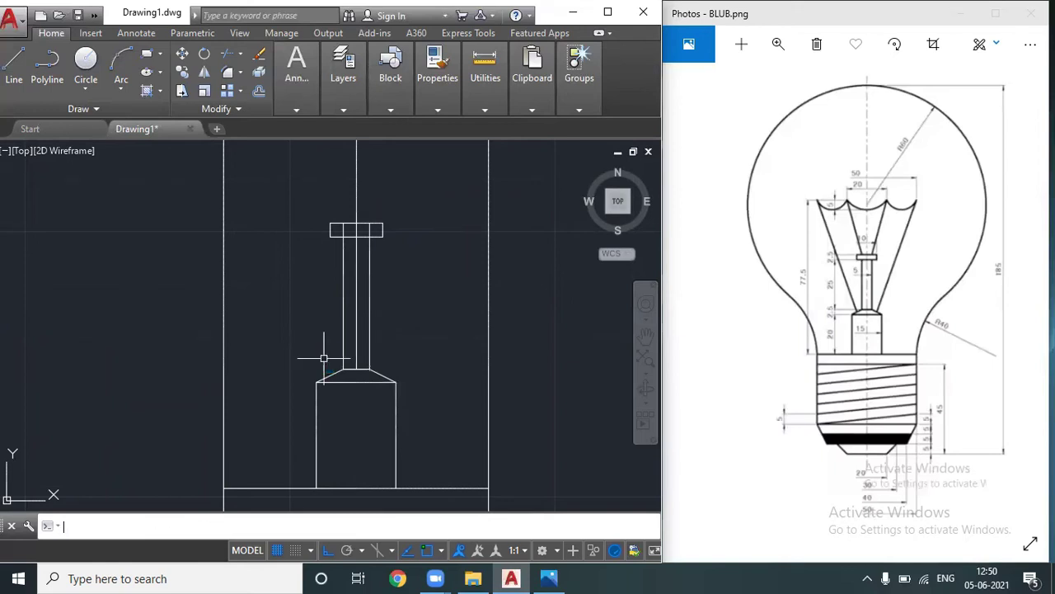
- Trim the two stem edge lines inside the collar rectangle
scroll(331, 221, "up", 1)
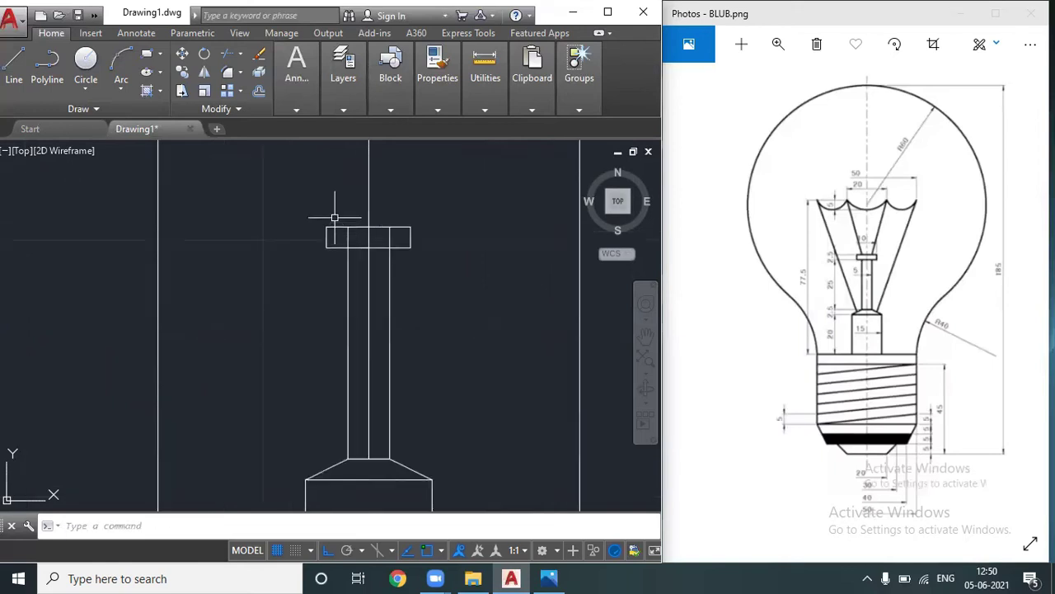
type("tr")
key("Return")
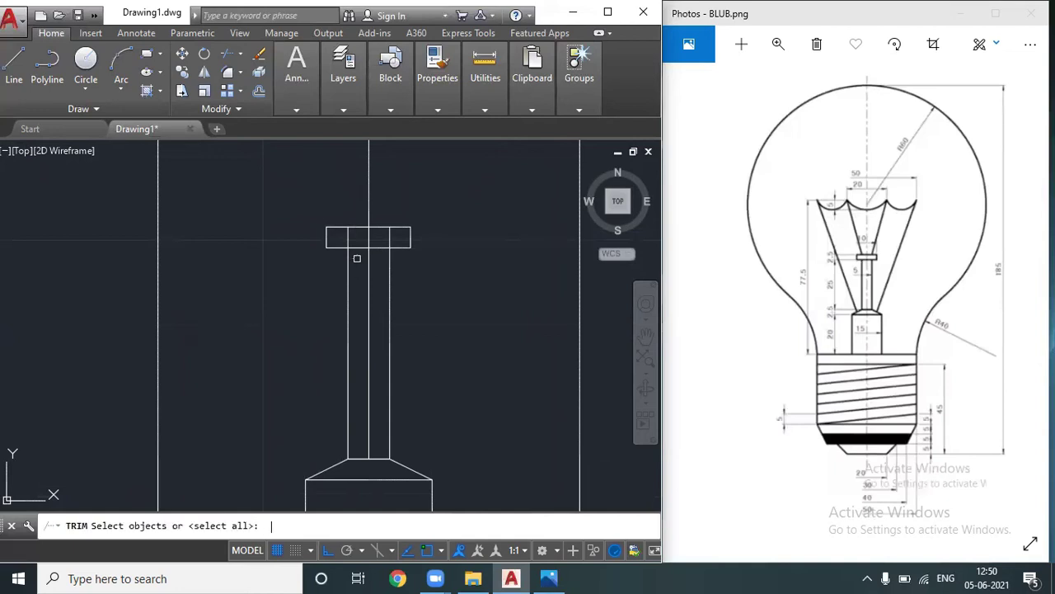
key("Return")
left_click(389, 237)
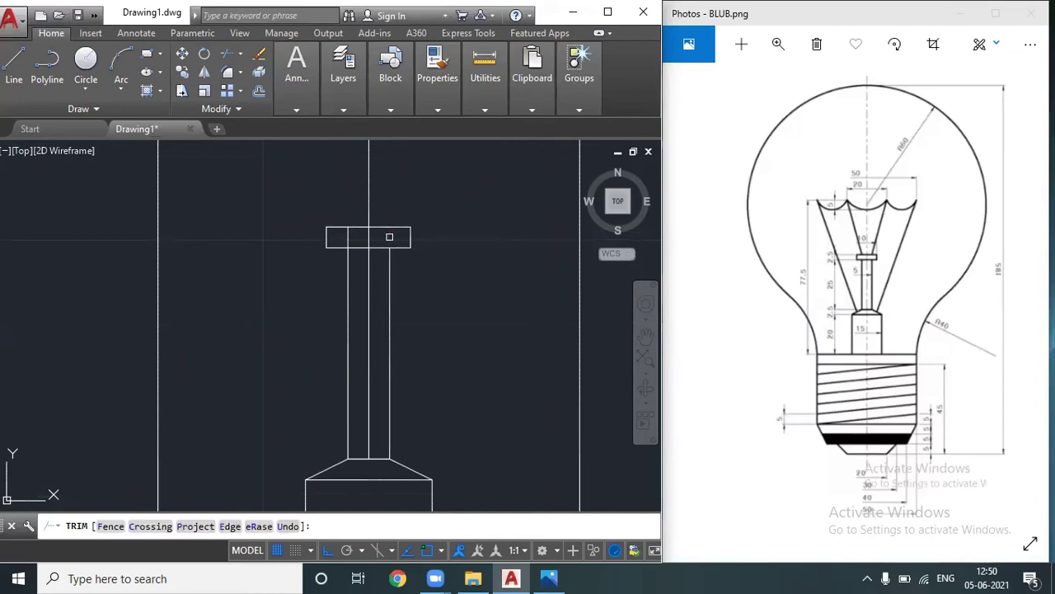
left_click(349, 239)
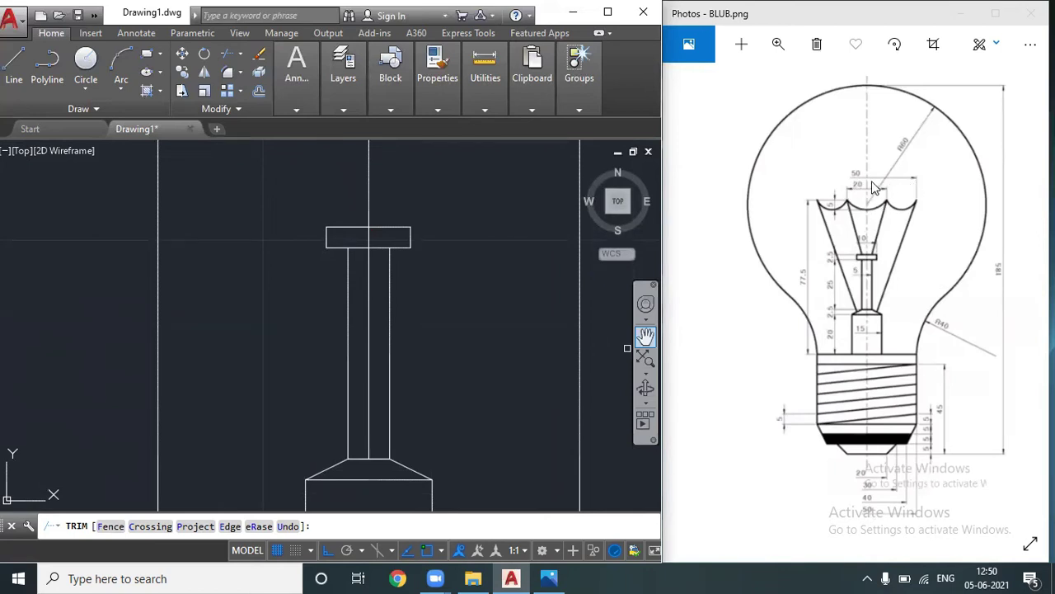
left_click(645, 335)
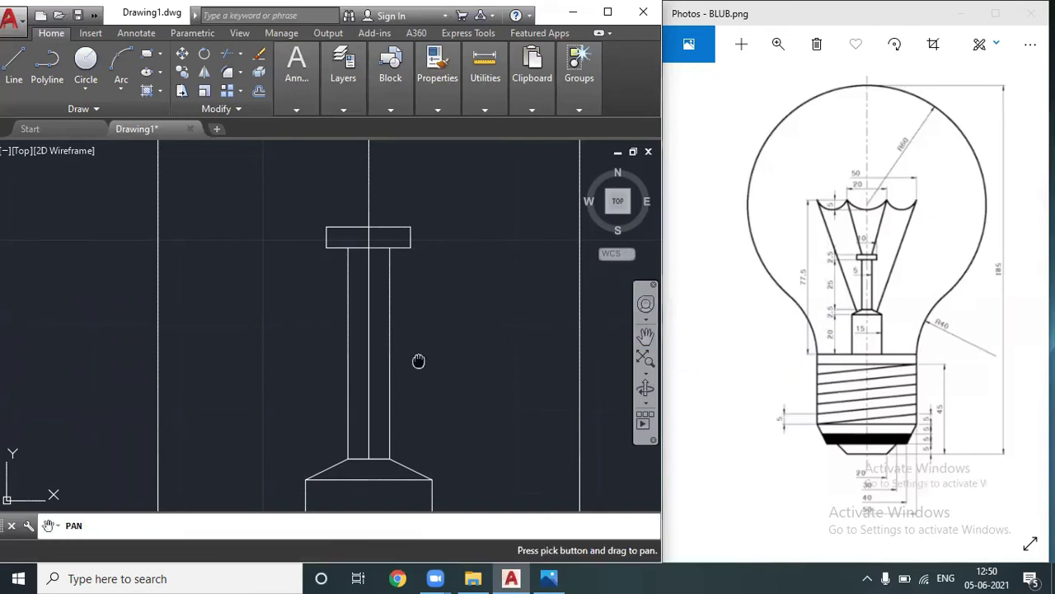
key("Escape")
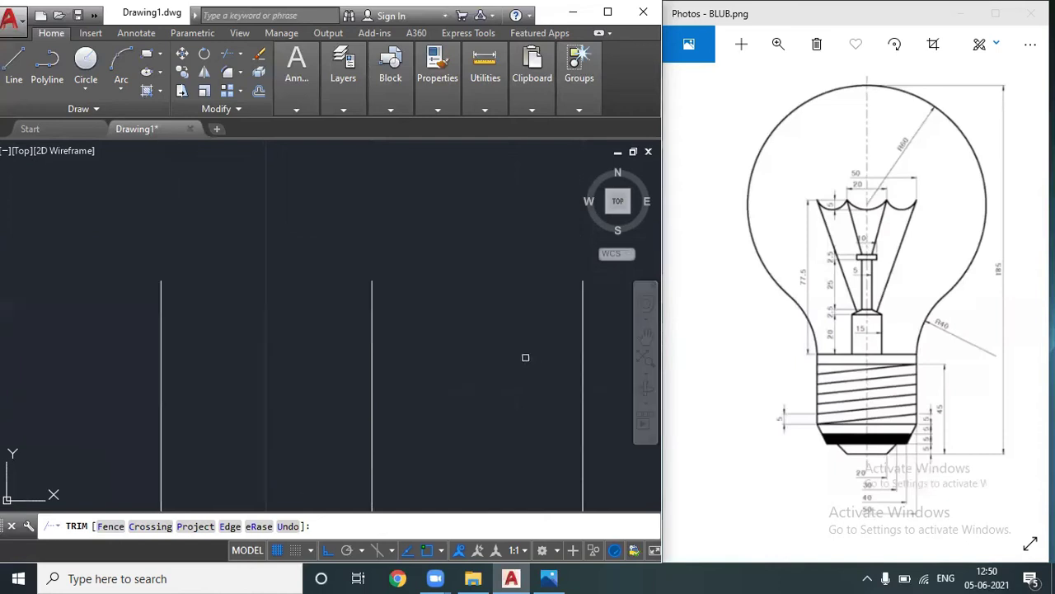
key("Escape")
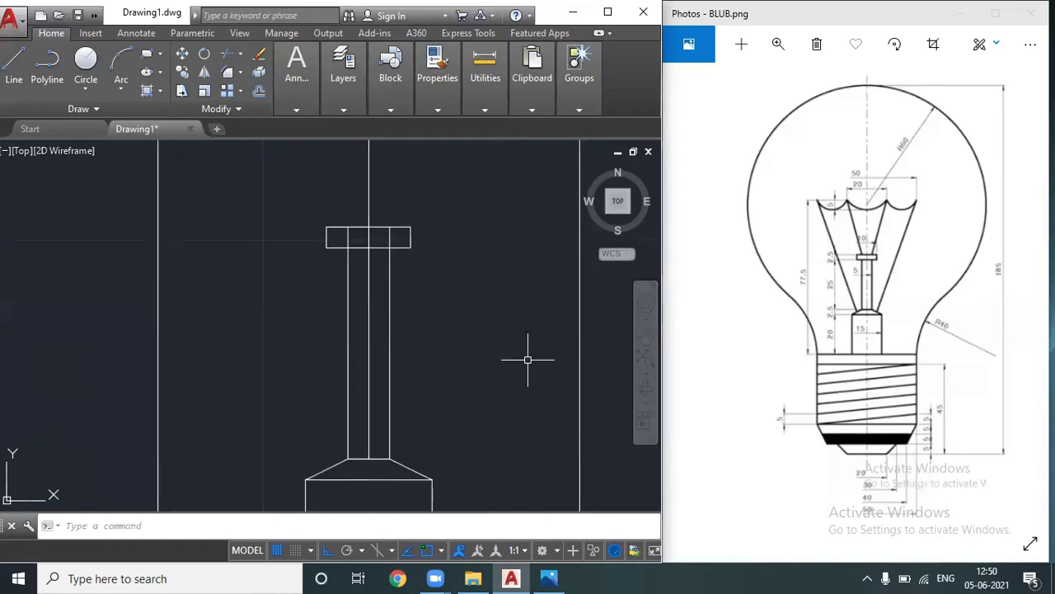
- Offset the vertical centre line by 10 to both sides for the inner filament width
scroll(481, 353, "down", 5)
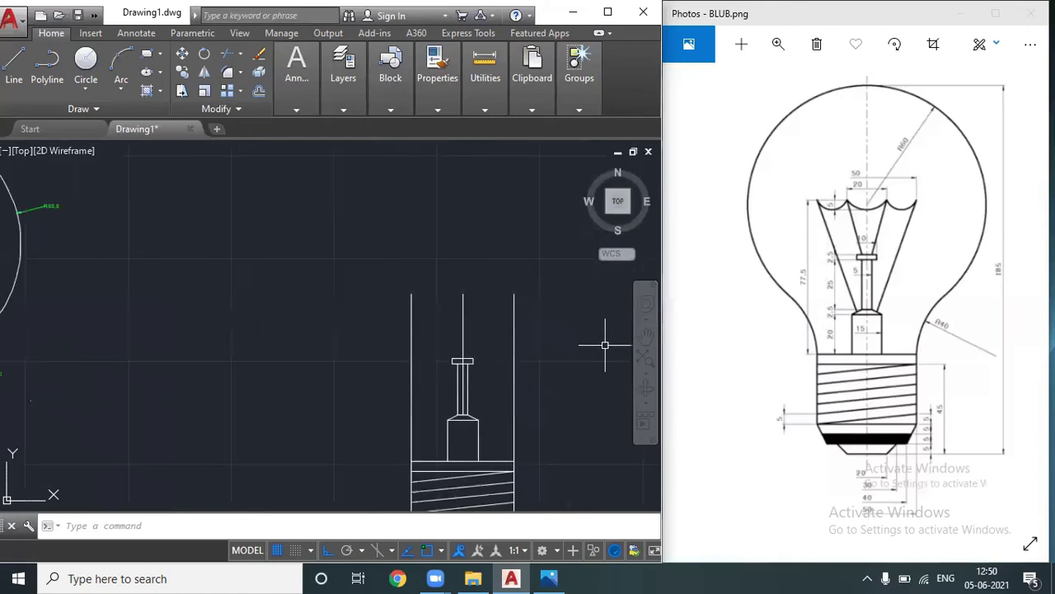
left_click(645, 337)
scroll(489, 344, "up", 4)
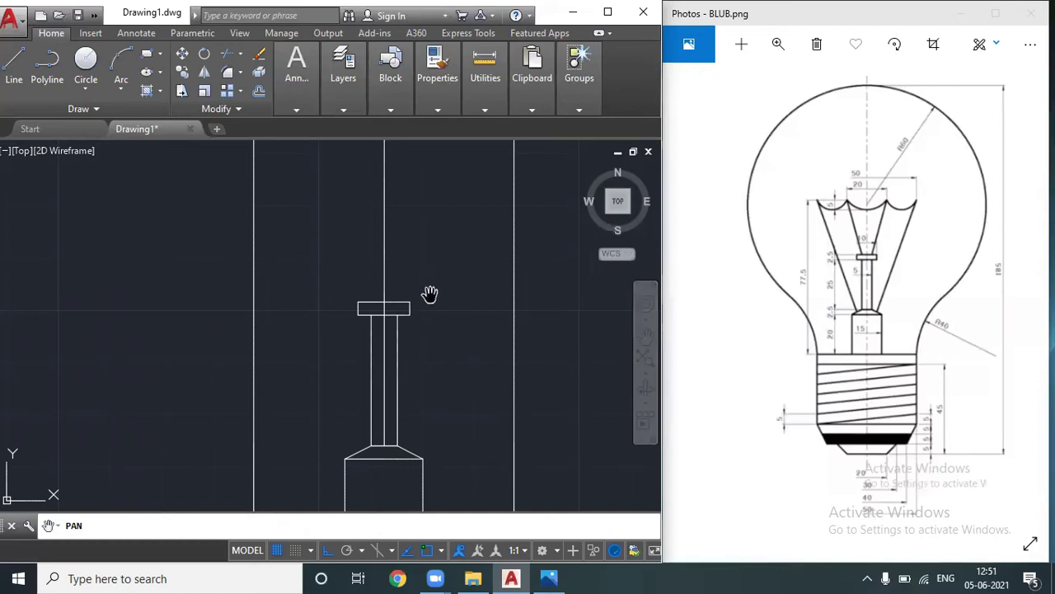
key("Escape")
type("o")
key("Return")
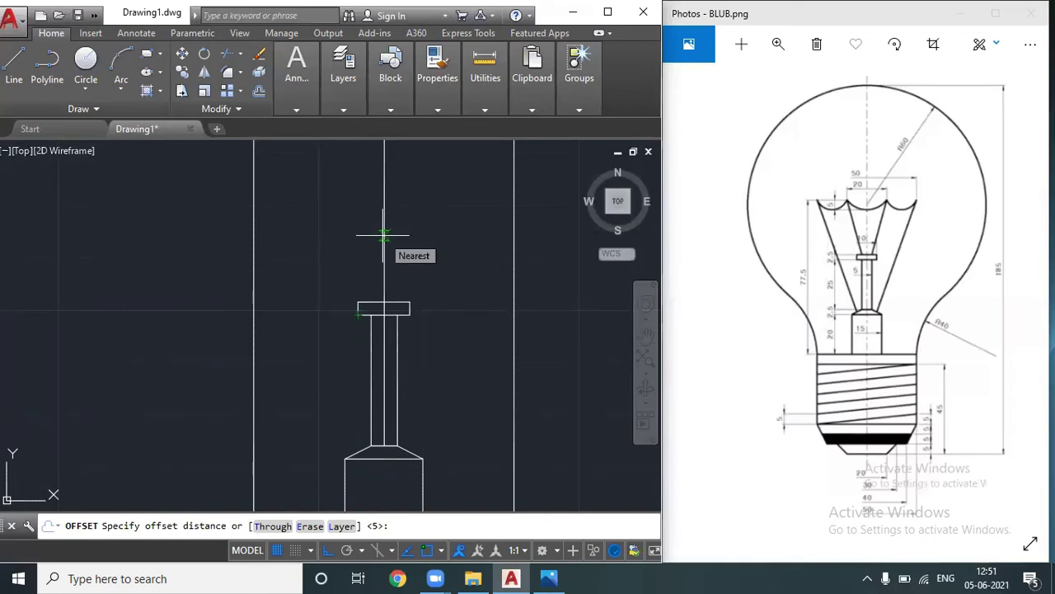
type("10")
key("Return")
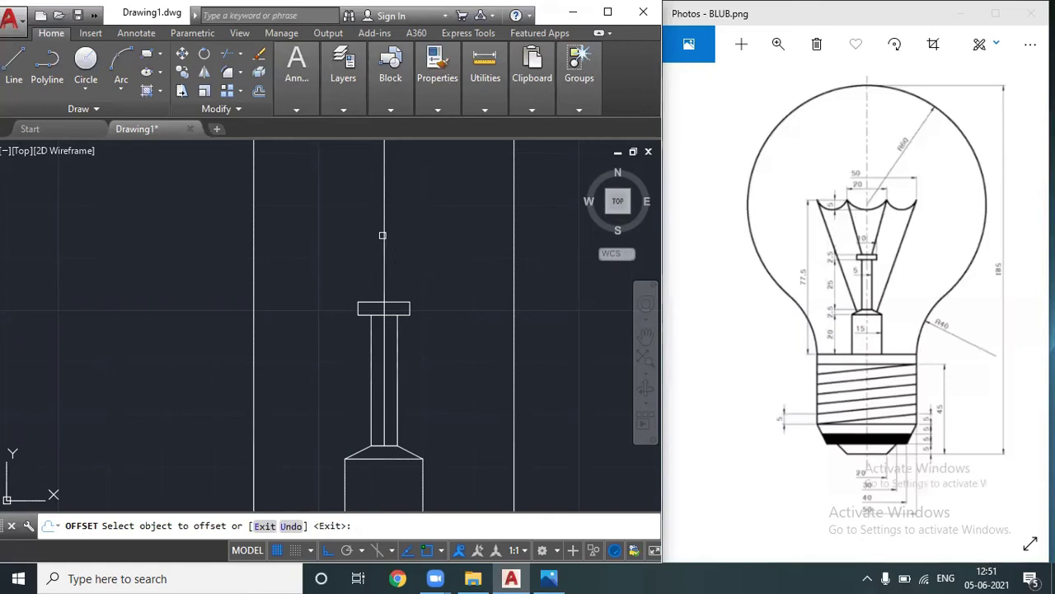
left_click(383, 235)
left_click(414, 237)
left_click(384, 239)
left_click(369, 235)
key("Return")
- Offset the vertical centre line by 25 to its right for the outer filament width
type("o")
key("Return")
type("50")
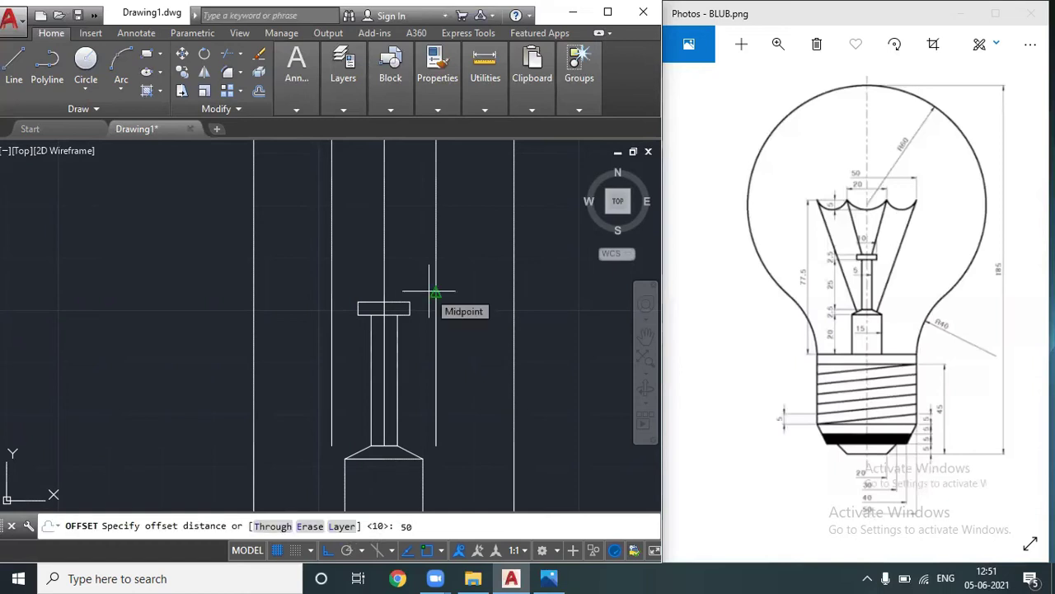
key("BackSpace")
key("BackSpace")
type("25")
key("Return")
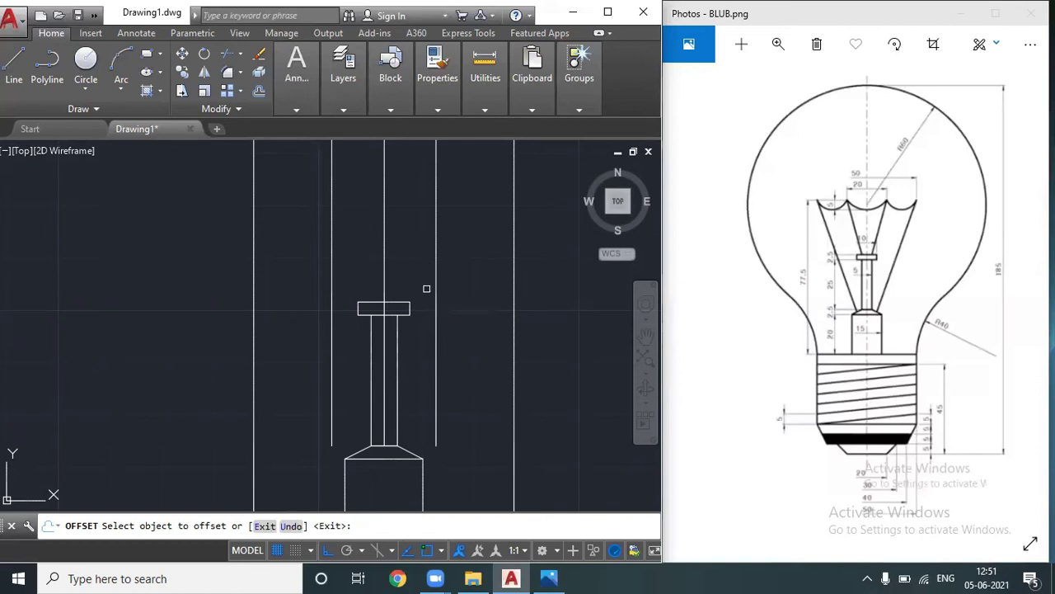
left_click(384, 265)
left_click(475, 262)
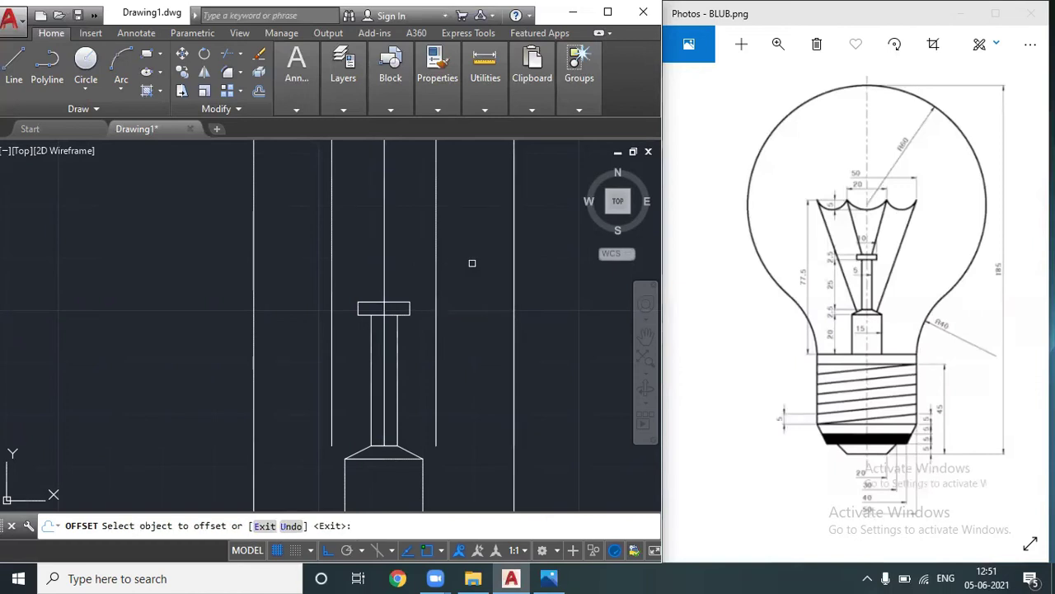
left_click(385, 256)
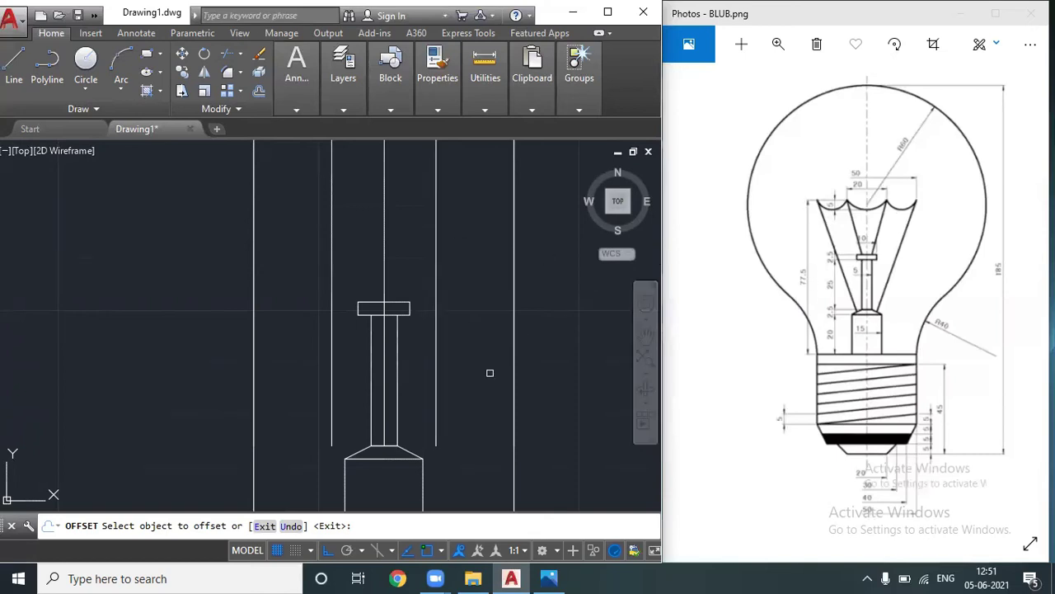
- Offset the horizontal line at the base of the stem upward by 77.5 for the filament's top level
scroll(490, 373, "down", 2)
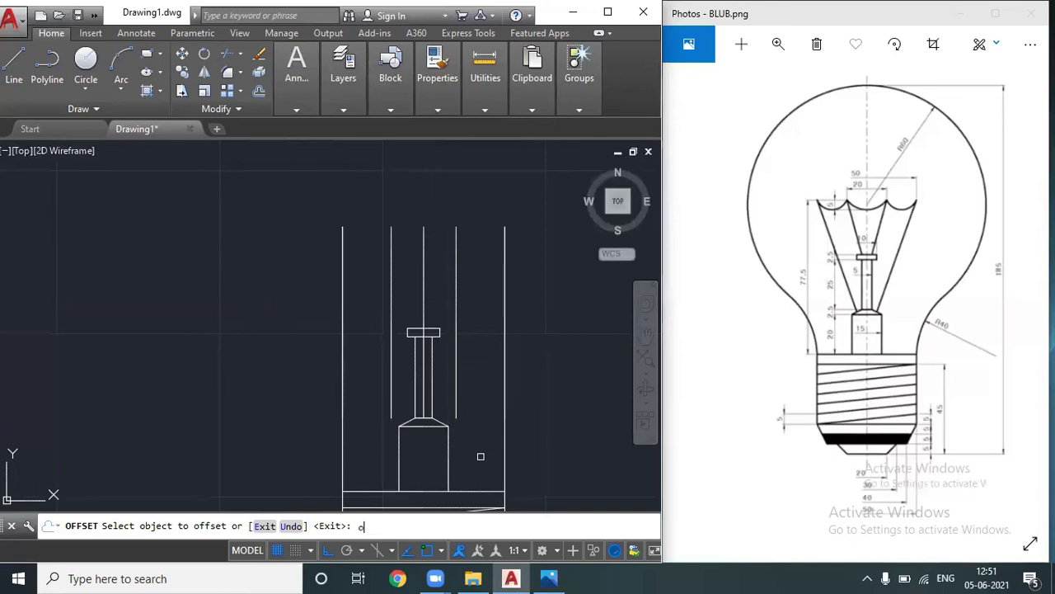
key("Escape")
type("o")
key("Return")
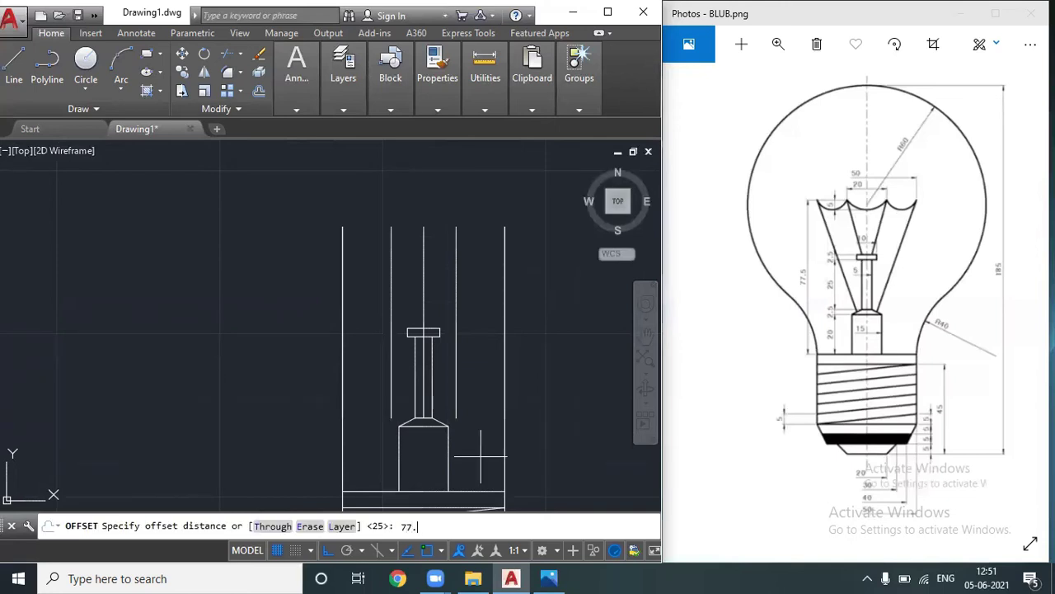
key("Return")
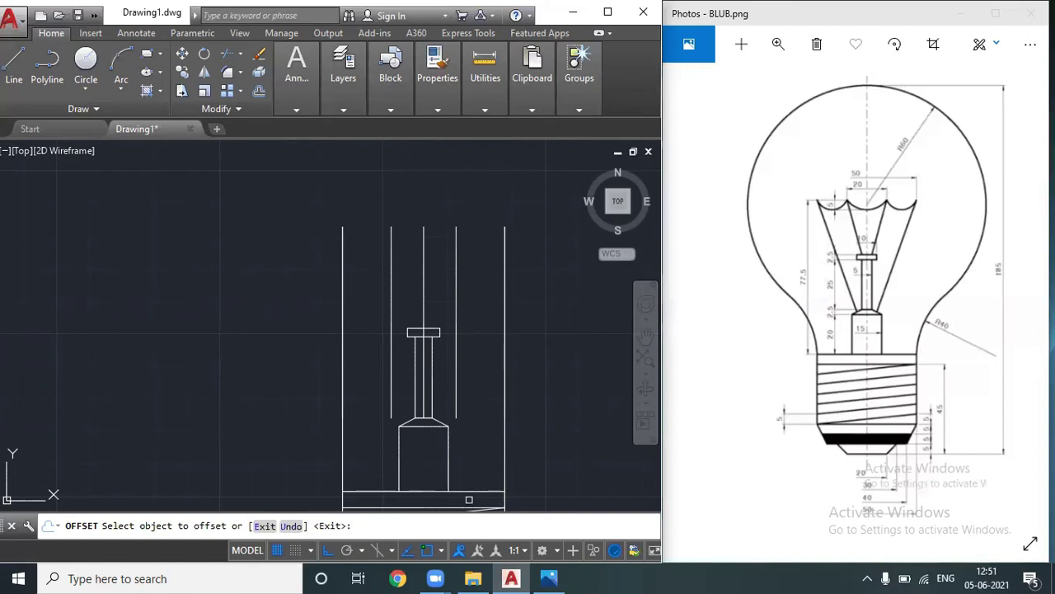
left_click(469, 500)
left_click(463, 359)
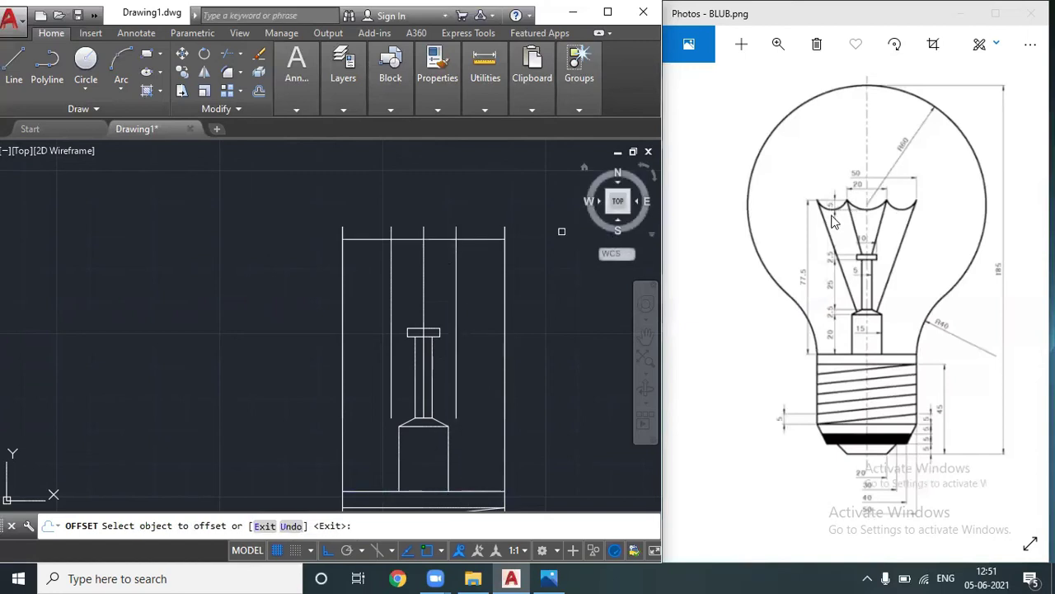
- Offset the filament's top line downward by 5
scroll(485, 277, "up", 2)
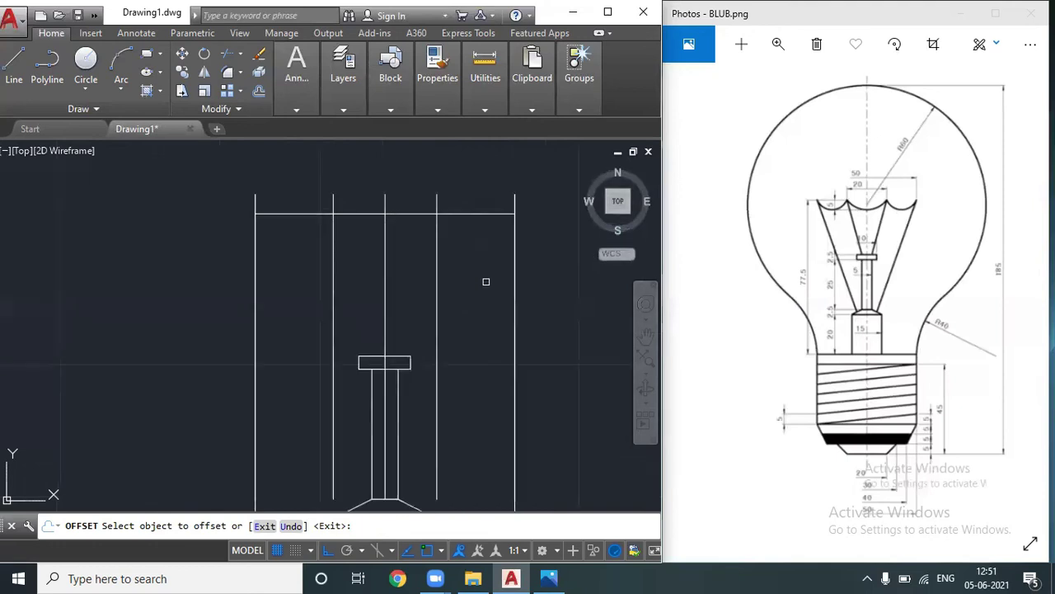
key("Return")
key("Return")
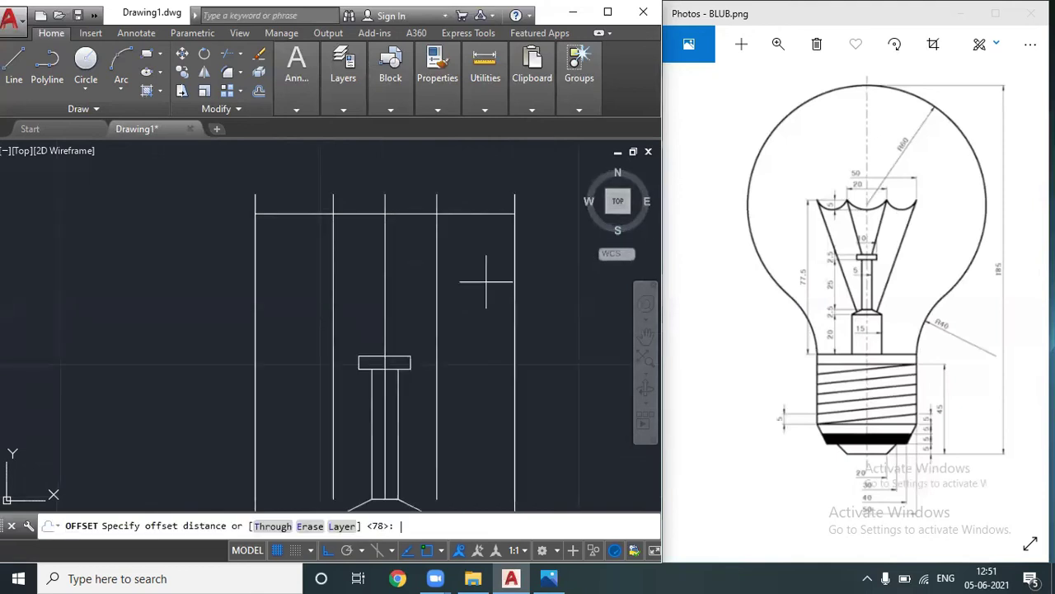
key("Return")
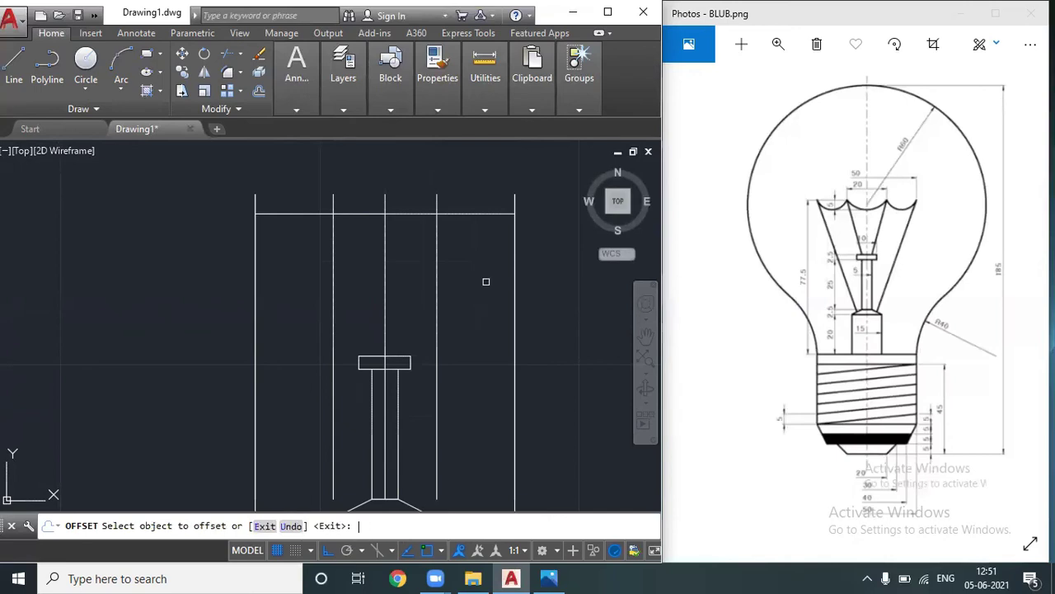
left_click(480, 212)
left_click(477, 234)
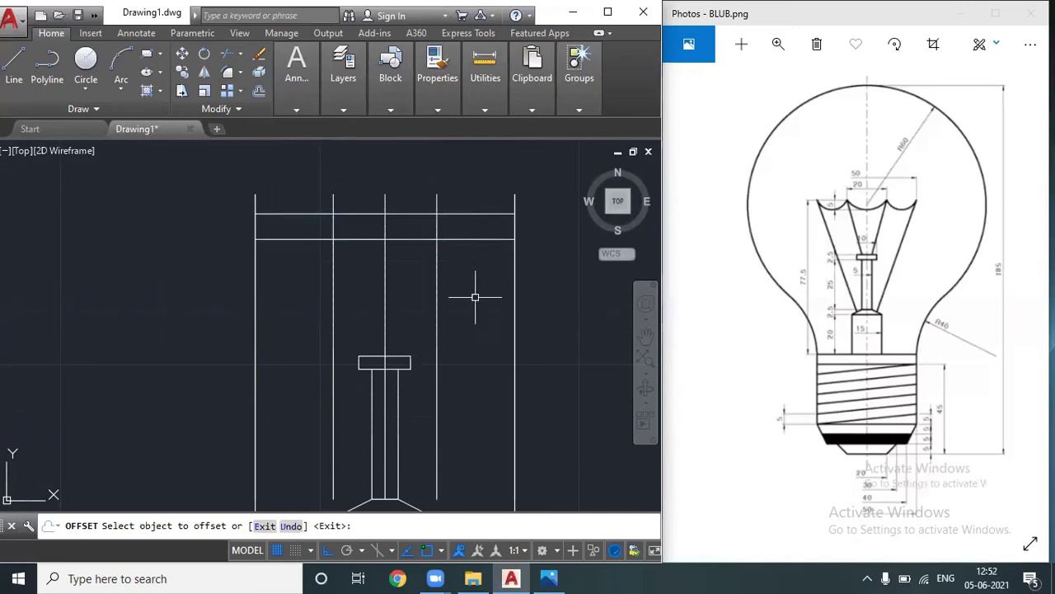
key("Escape")
- Add a vertical linear dimension from the stem's base line to the filament's top line, placed outside the left edge
scroll(476, 297, "down", 2)
left_click(338, 94)
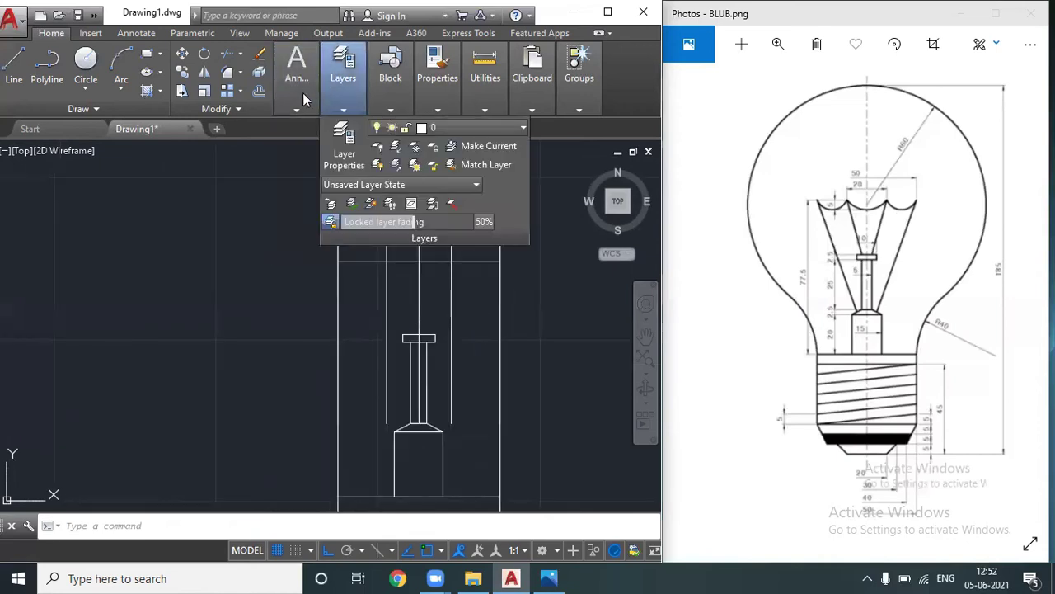
left_click(303, 97)
left_click(369, 125)
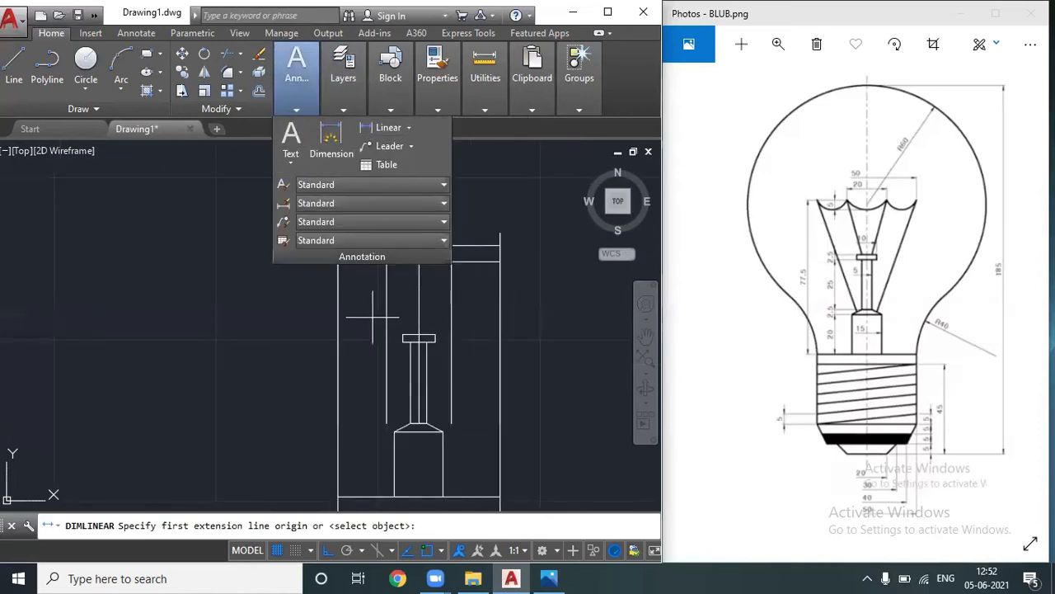
left_click(338, 497)
left_click(337, 245)
left_click(303, 251)
- Add a linear dimension between the two upper filament lines, placed outside the right edge
key("Return")
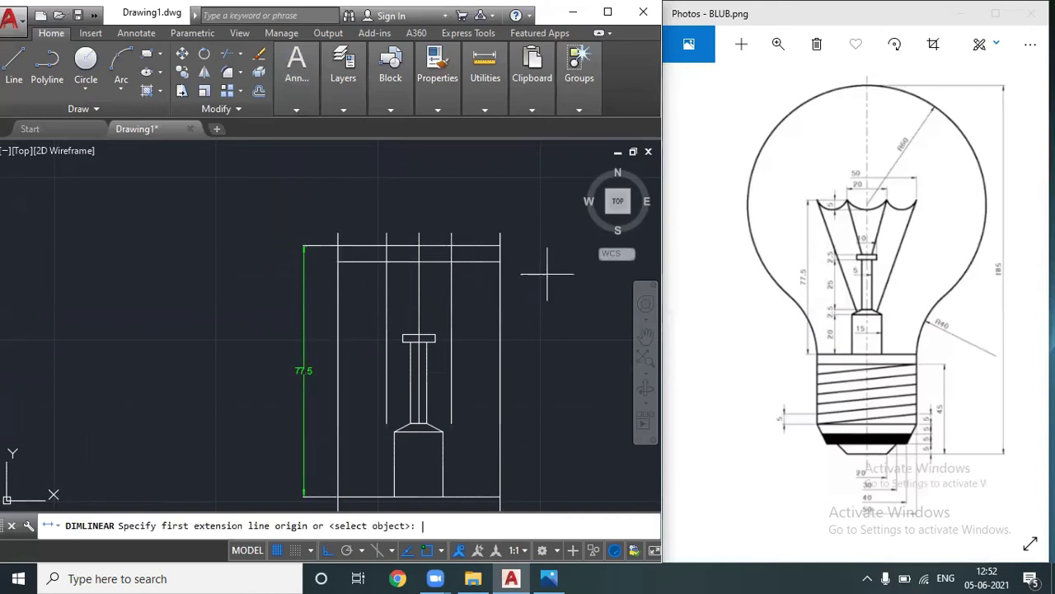
left_click(500, 245)
left_click(500, 261)
left_click(525, 261)
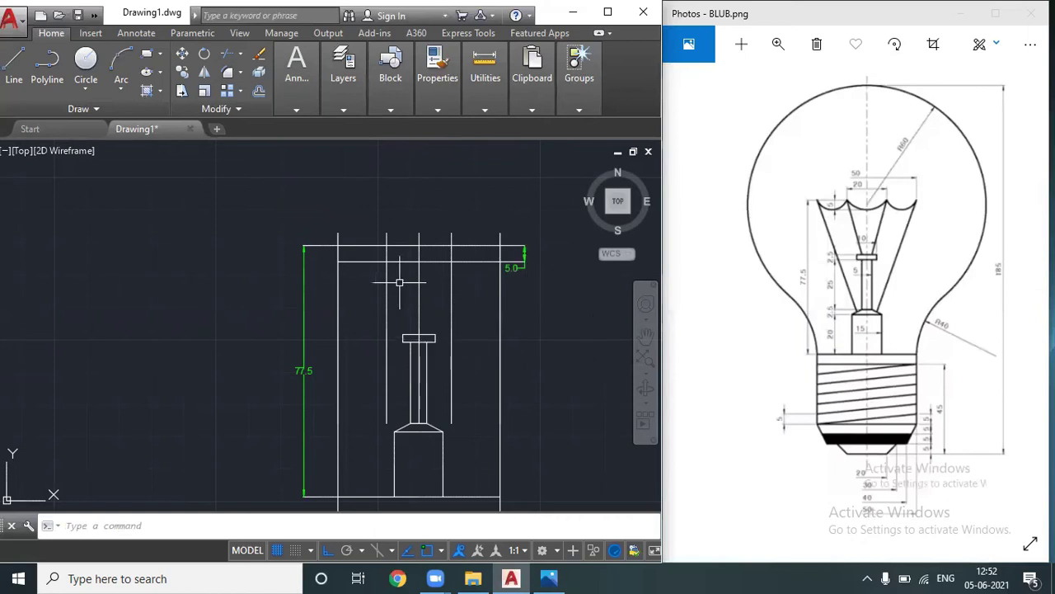
- Trim the filament's lower guide line beside the two inner vertical guides, leaving a short middle segment across the centre line
scroll(391, 282, "up", 2)
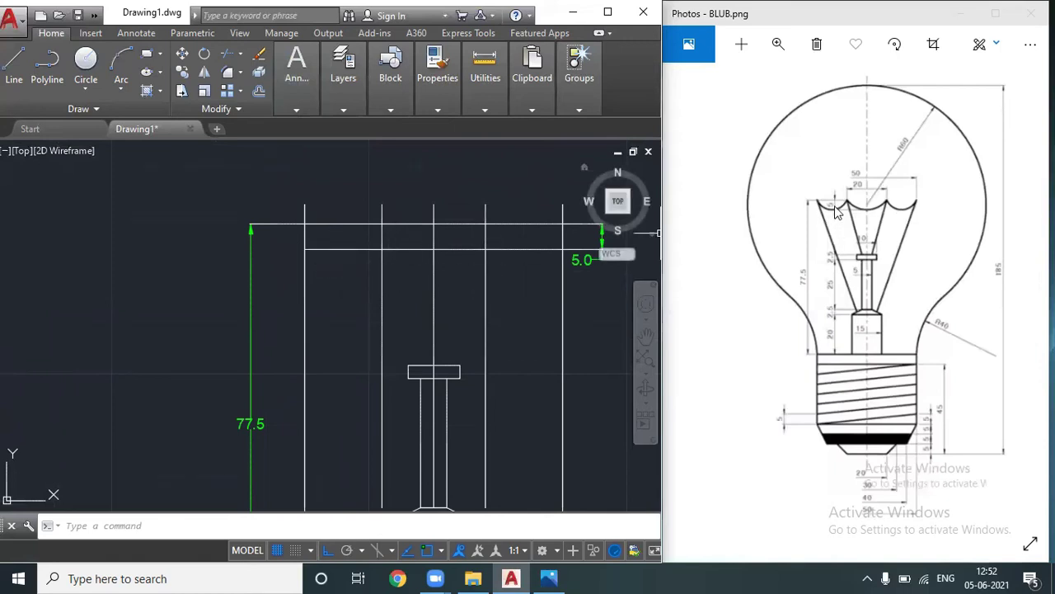
type("tr")
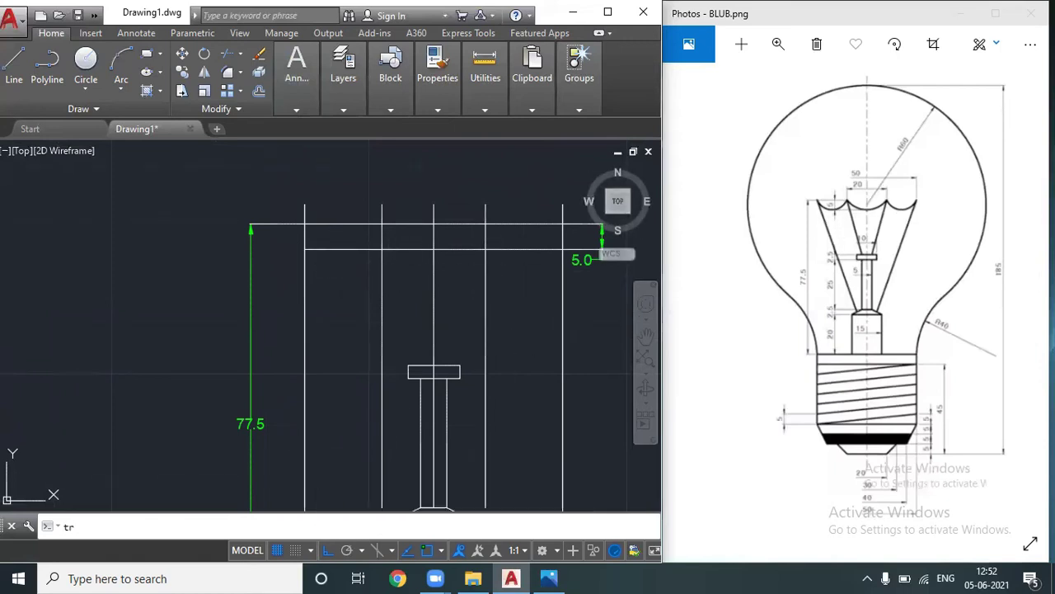
key("Return")
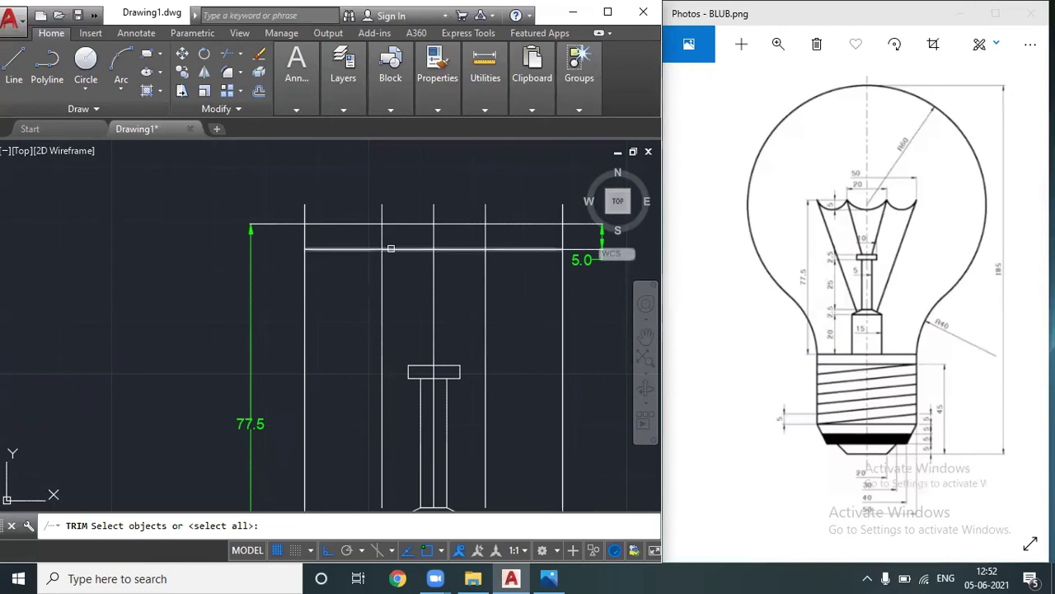
key("Return")
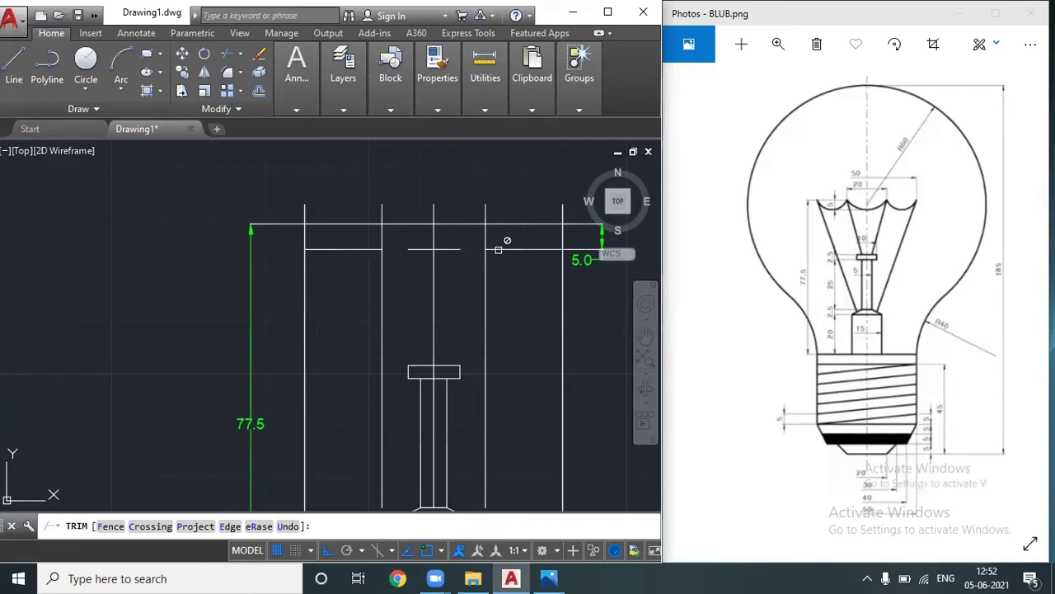
key("Escape")
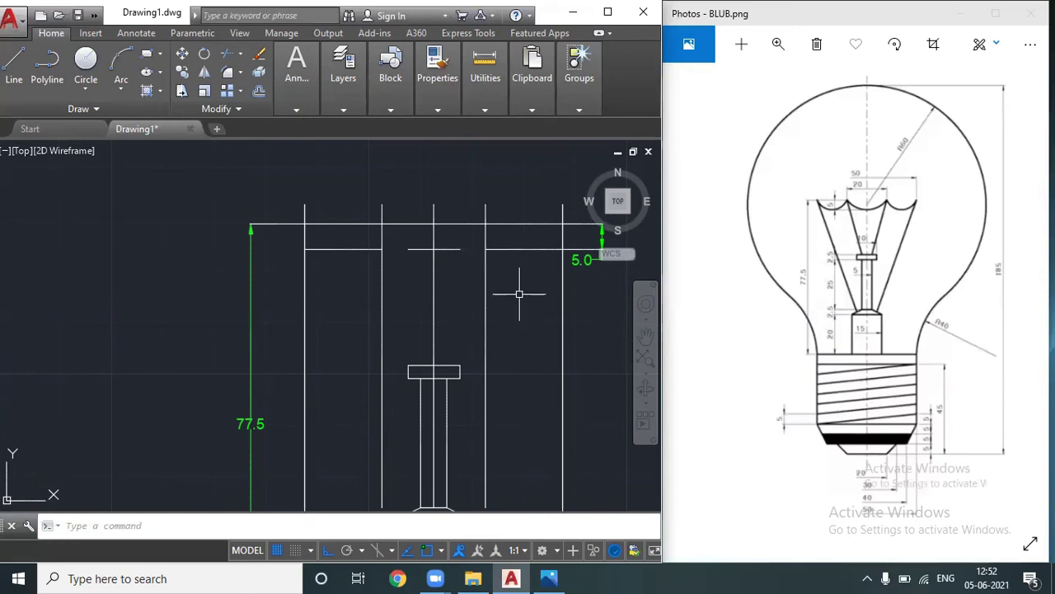
- Draw a three-point arc between the left outer and inner guides, from the top line through the lower segment's midpoint
left_click(121, 87)
left_click(142, 118)
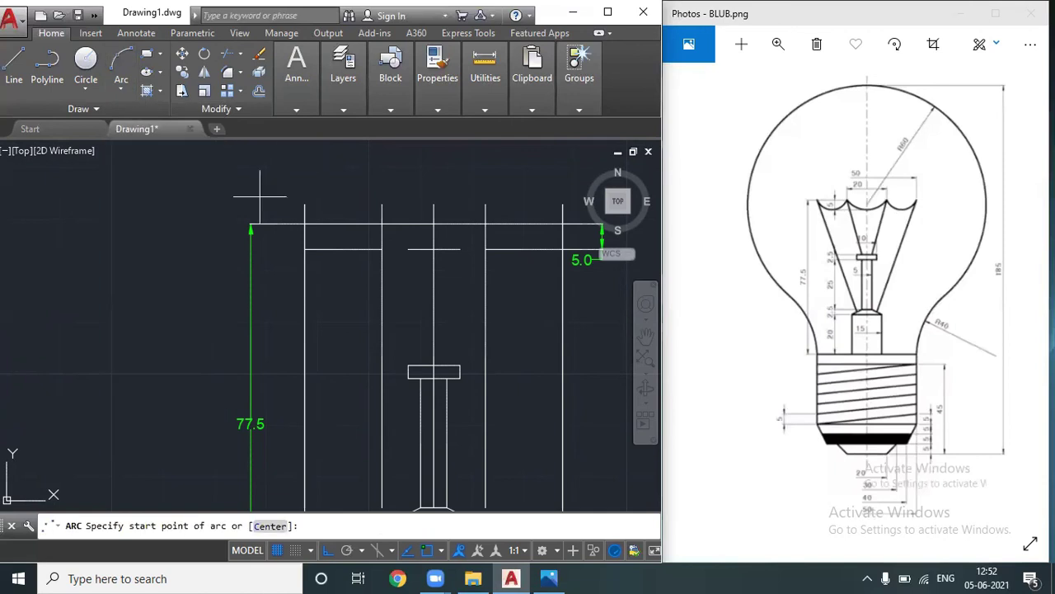
left_click(305, 223)
left_click(344, 248)
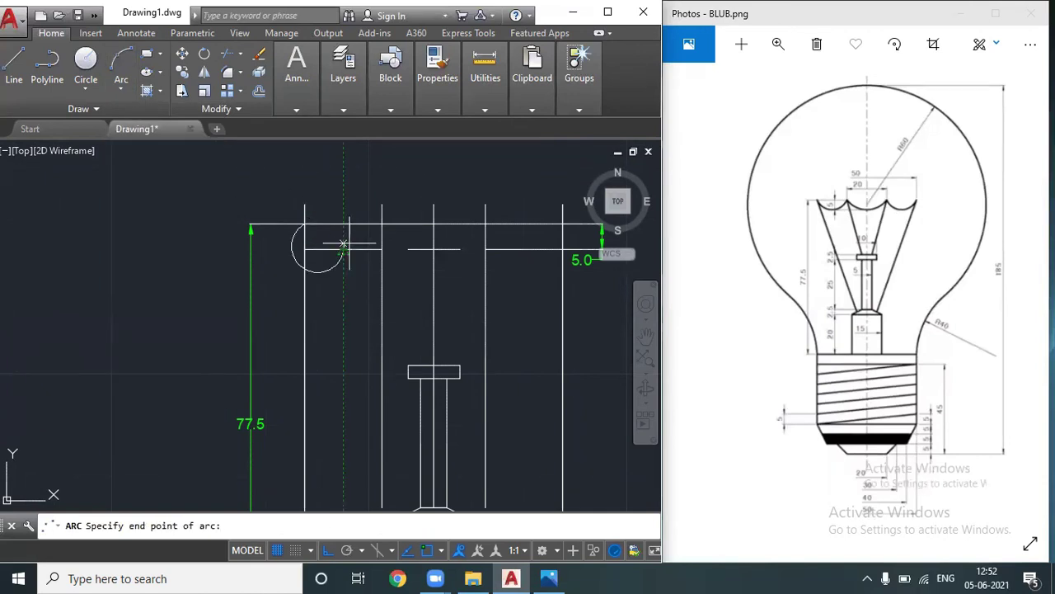
left_click(382, 223)
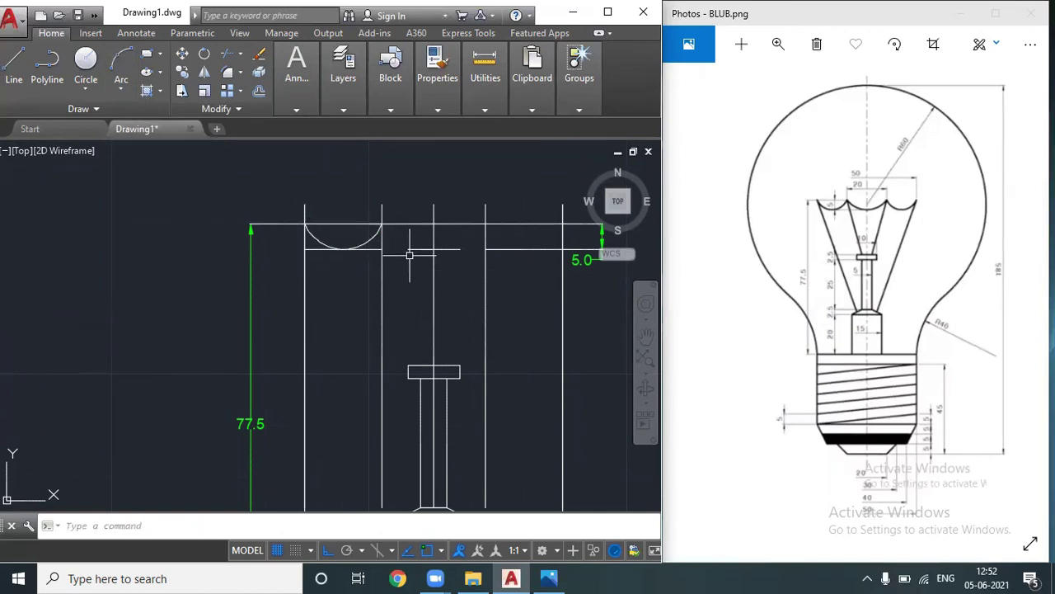
- Draw the middle and right filament arcs through three points, sagging from the top line to the lower guide segments
key("Return")
left_click(382, 224)
left_click(433, 248)
left_click(485, 223)
key("Return")
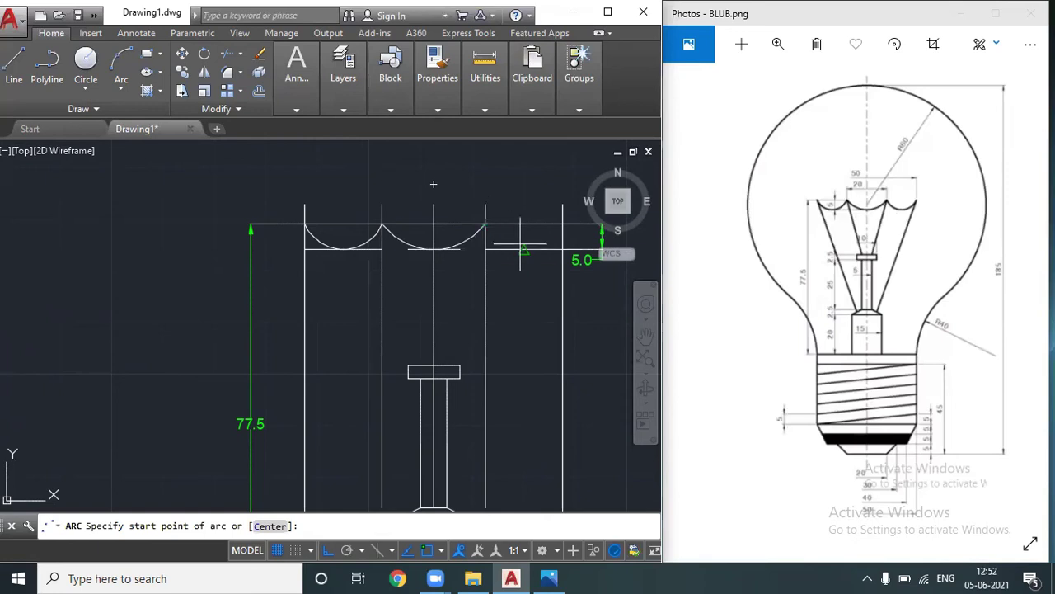
left_click(485, 224)
left_click(523, 249)
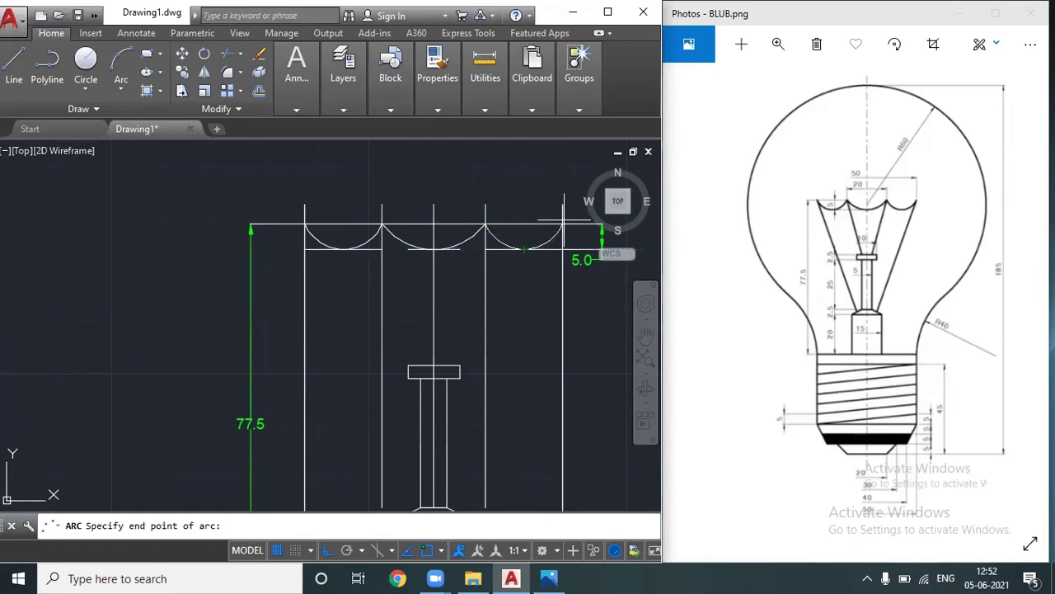
left_click(563, 224)
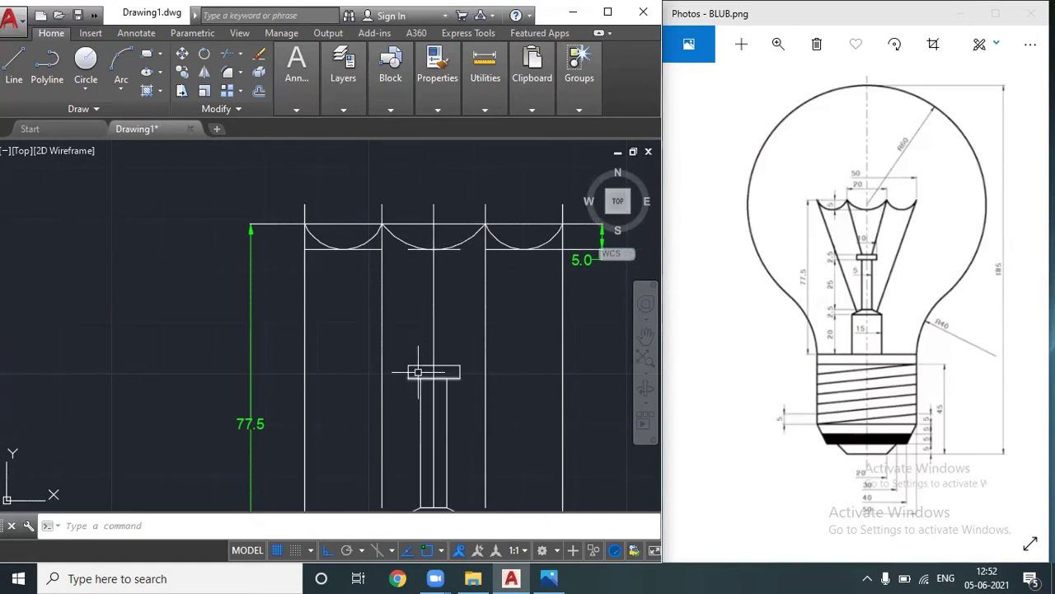
- Draw a line from the junction of the middle and right arcs to the collar's top edge above the stem's right side
scroll(536, 280, "down", 2)
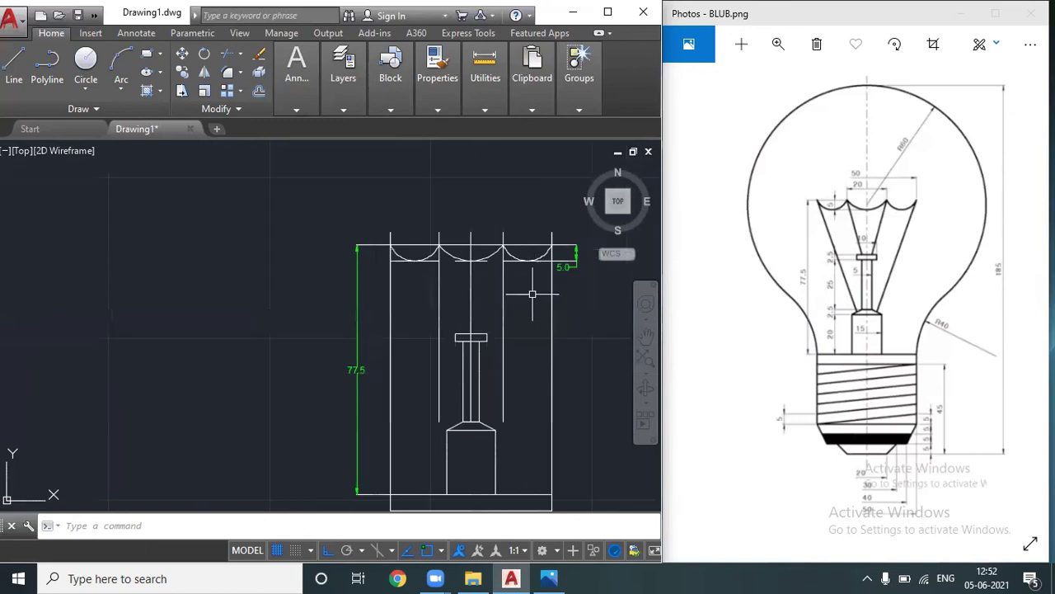
left_click(520, 364)
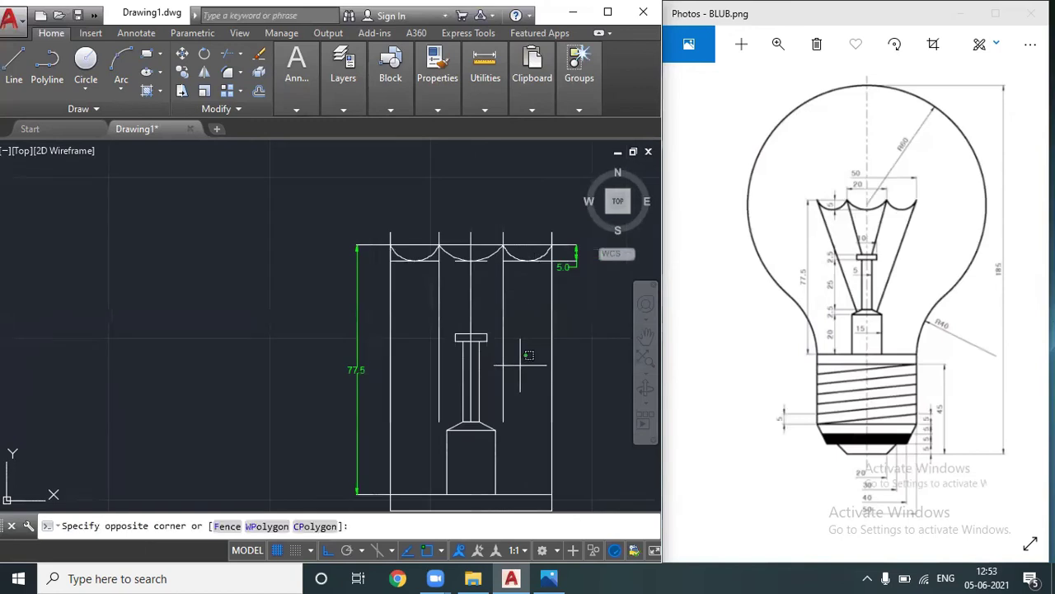
type("l")
key("Return")
scroll(518, 317, "up", 2)
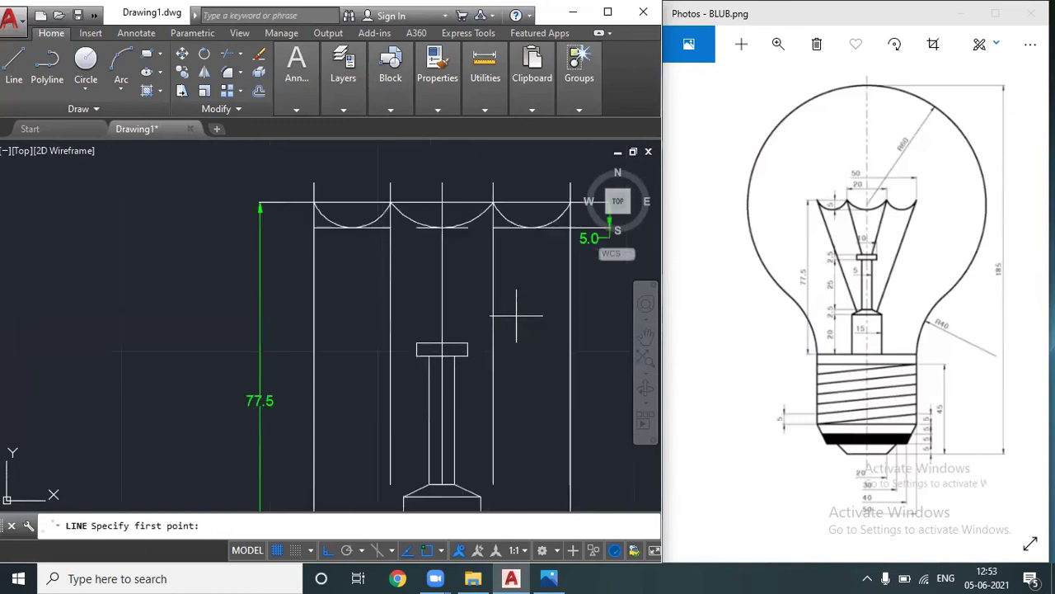
left_click(492, 203)
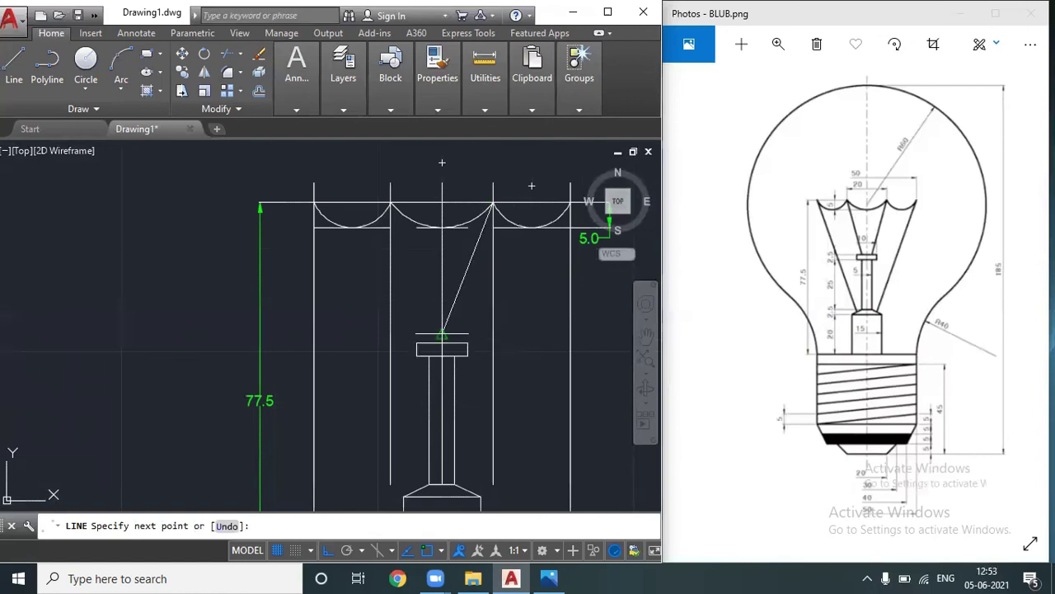
left_click(455, 344)
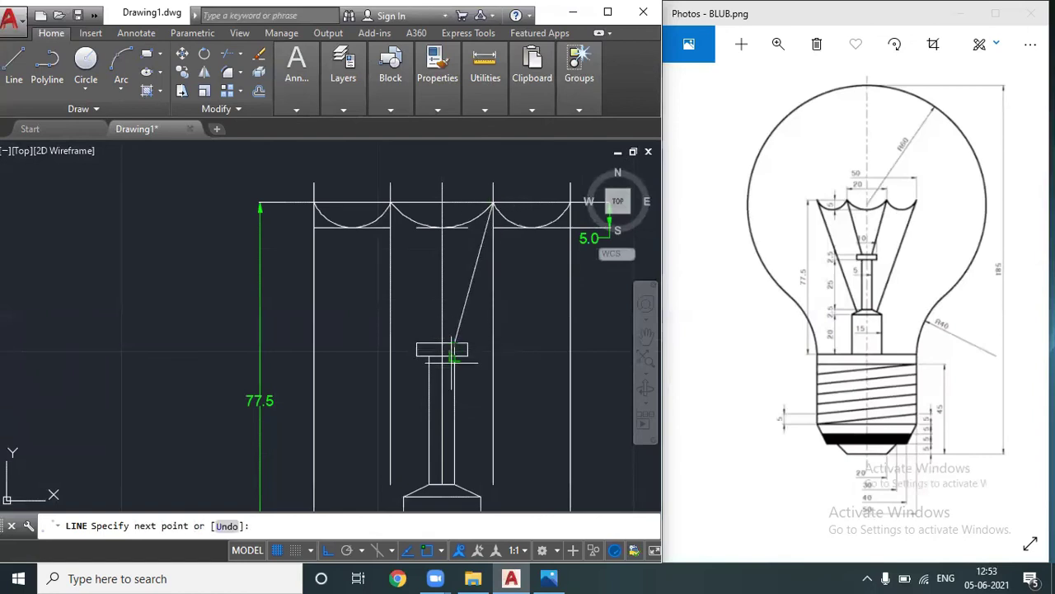
key("Return")
- Draw a line from the junction of the left and middle arcs to the collar's top edge above the stem's left side
type("l")
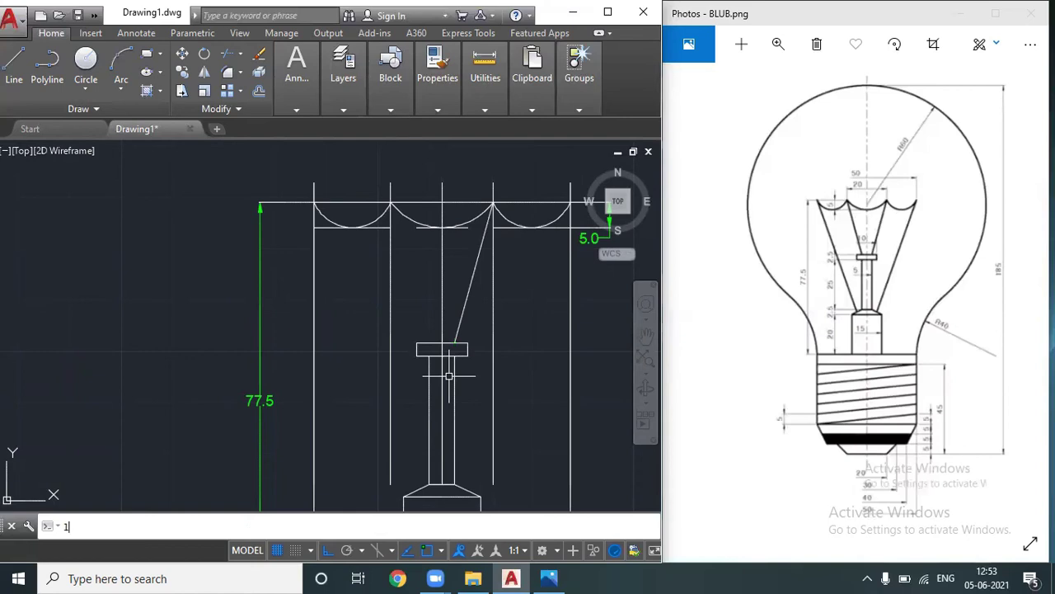
key("Return")
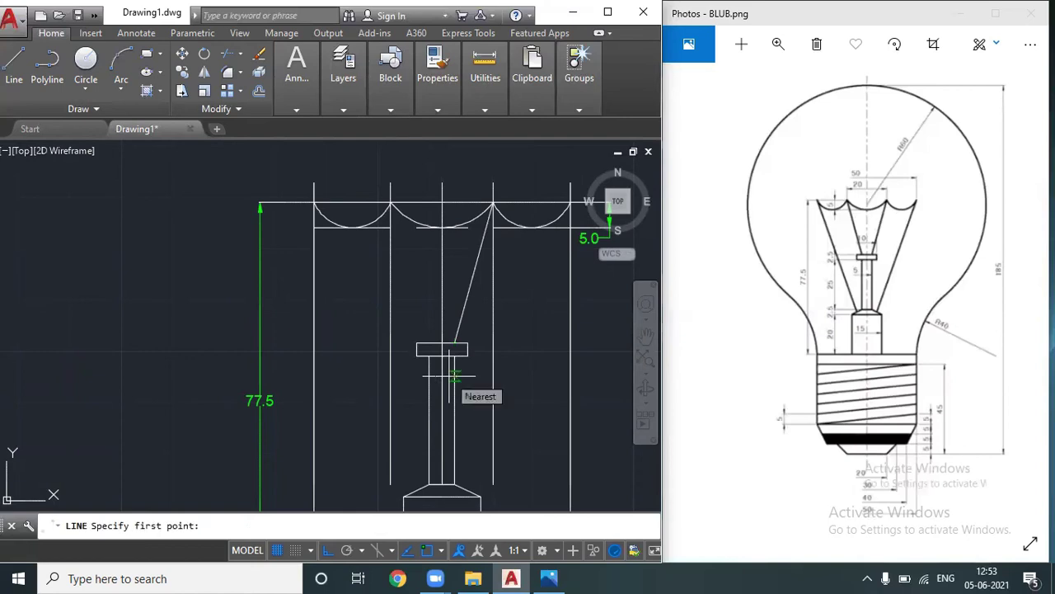
left_click(404, 204)
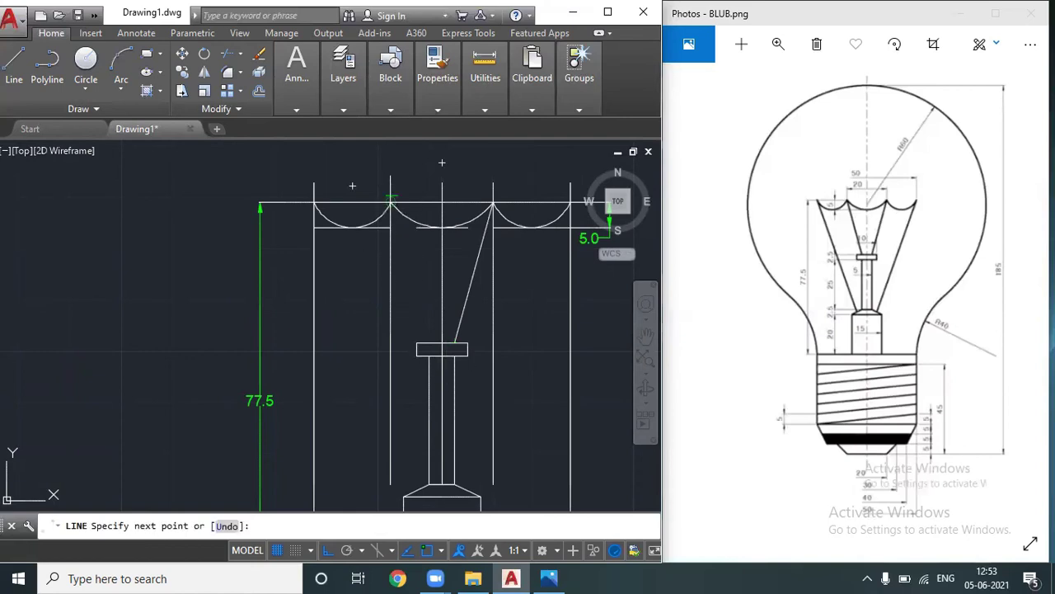
left_click(429, 343)
key("Return")
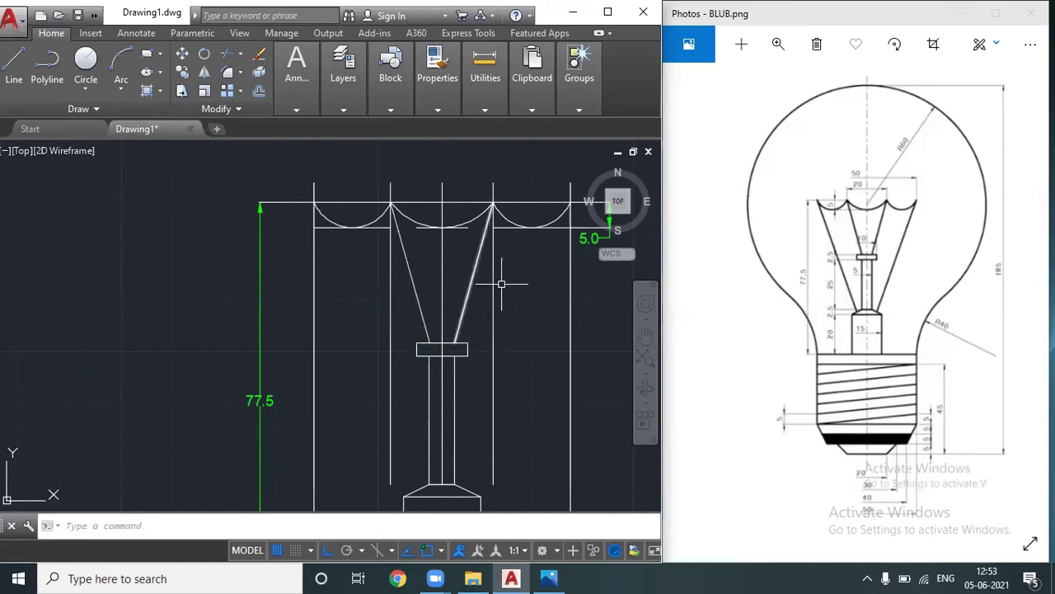
- Draw a line from the right arc's outer end to the middle of the stem base's right sloping edge
scroll(503, 282, "down", 2)
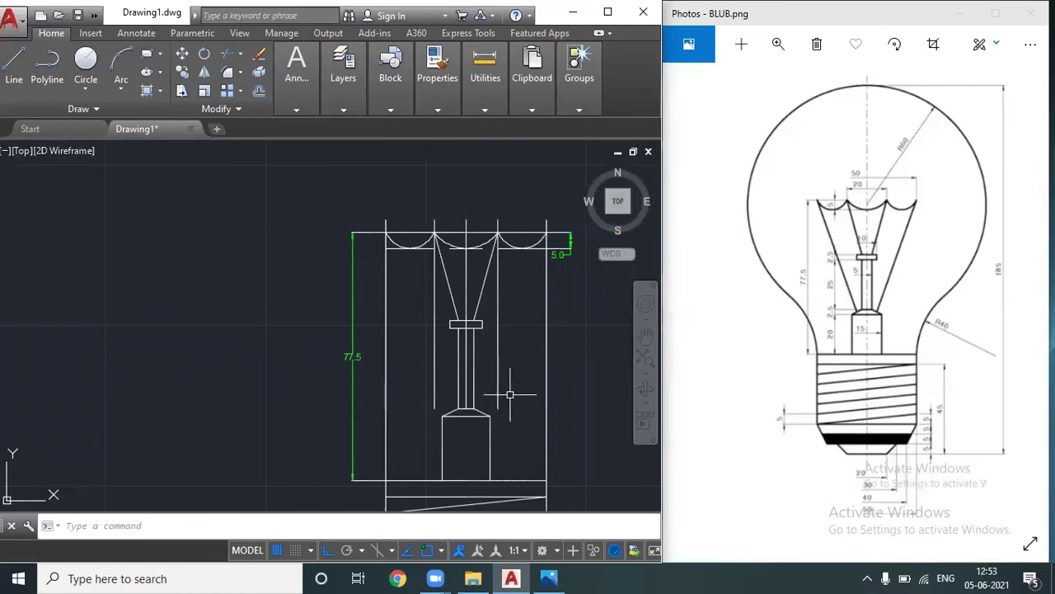
type("l")
key("Return")
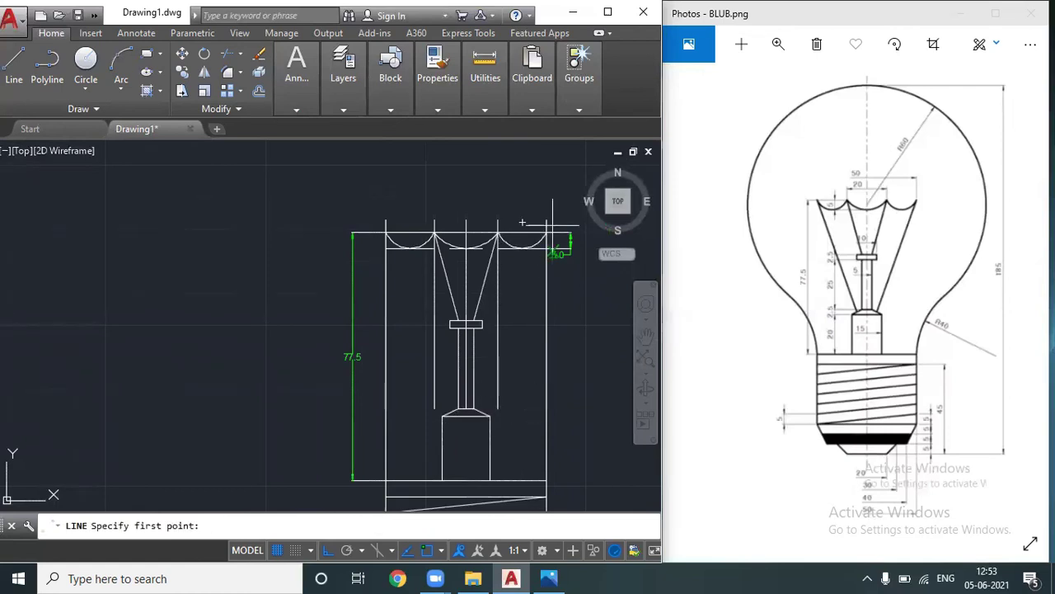
left_click(546, 233)
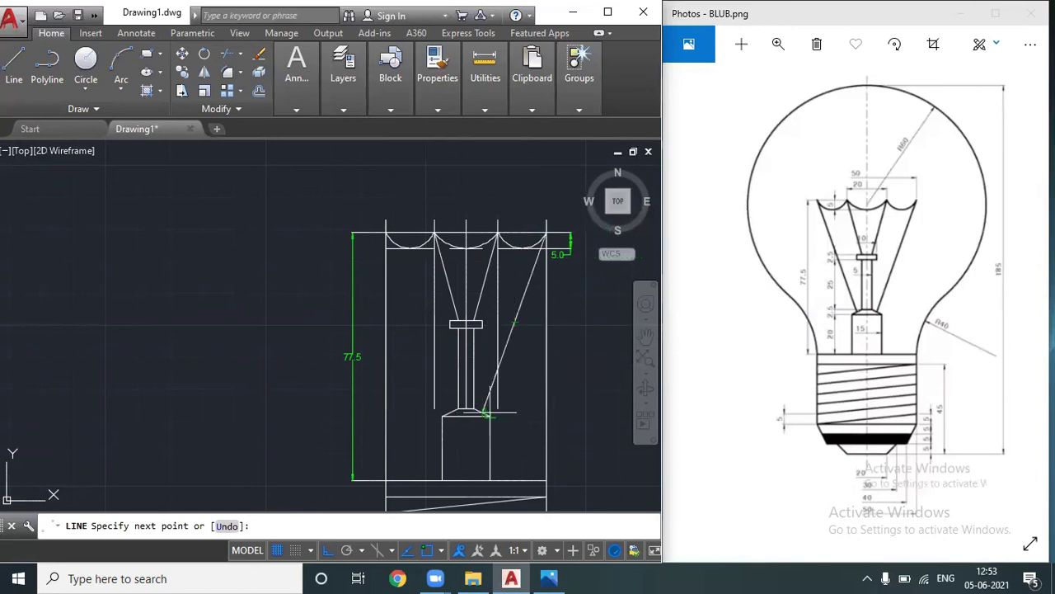
left_click(486, 412)
key("Return")
- Draw a line from the left arc's outer end to the middle of the stem base's left sloping edge
key("Return")
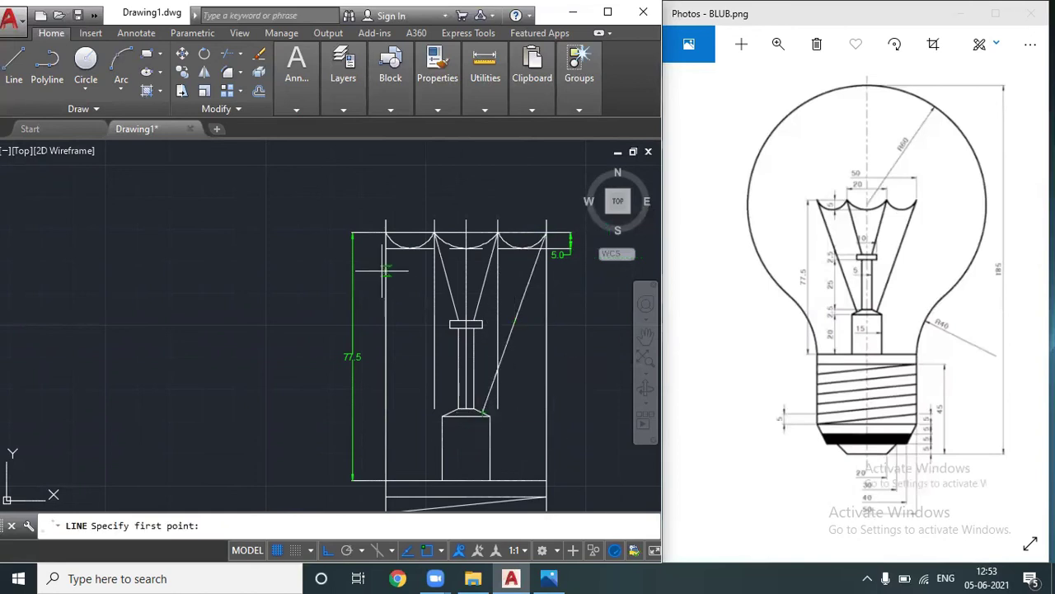
left_click(386, 233)
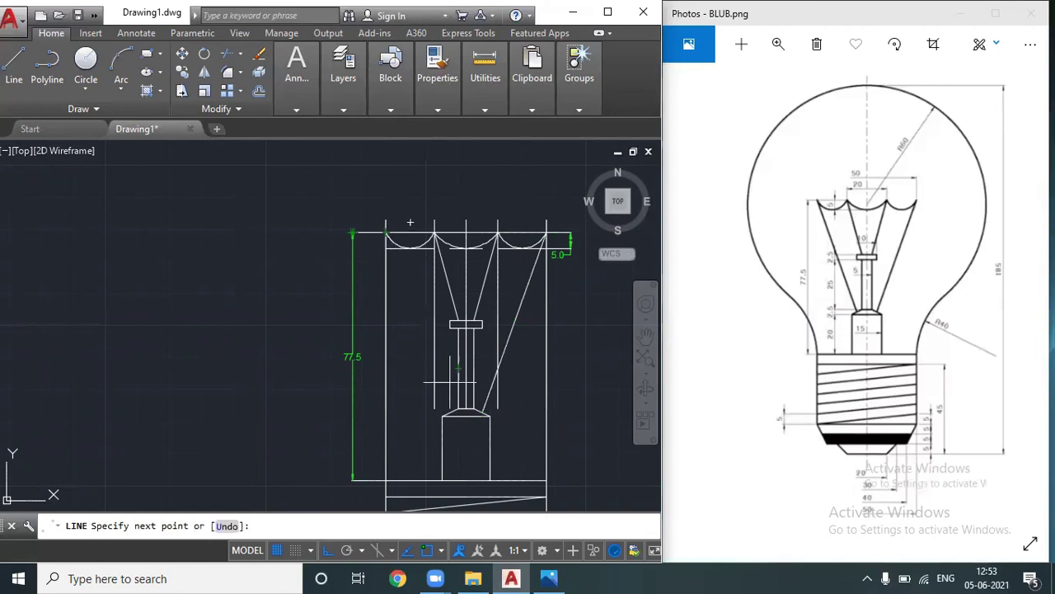
left_click(450, 413)
key("Return")
scroll(454, 413, "up", 4)
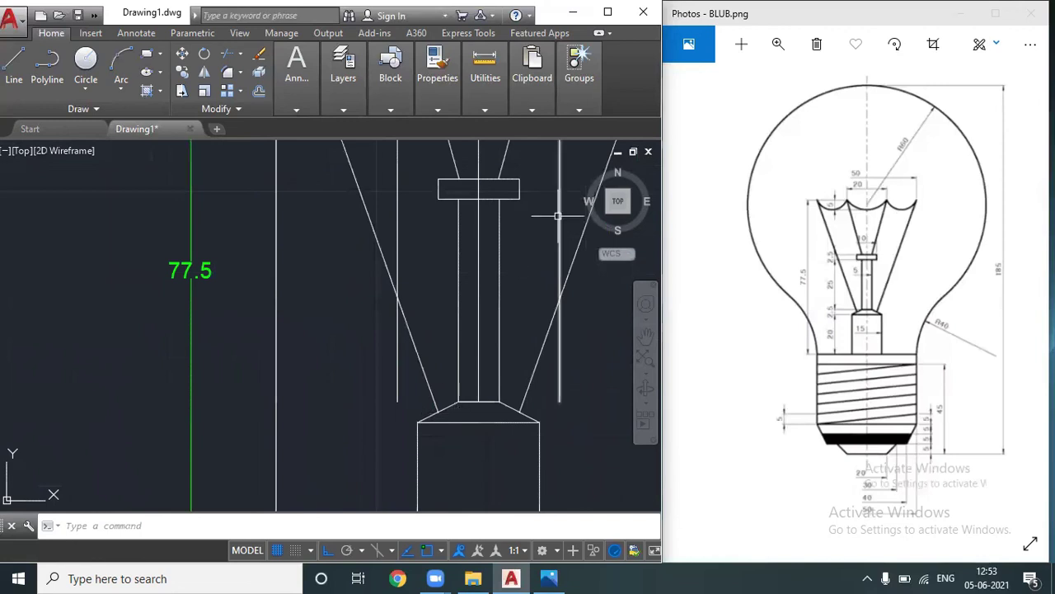
- Delete the inner vertical guides, the horizontal filament guide lines and the 77.5 and 5.0 dimensions
scroll(541, 271, "down", 2)
scroll(542, 271, "down", 2)
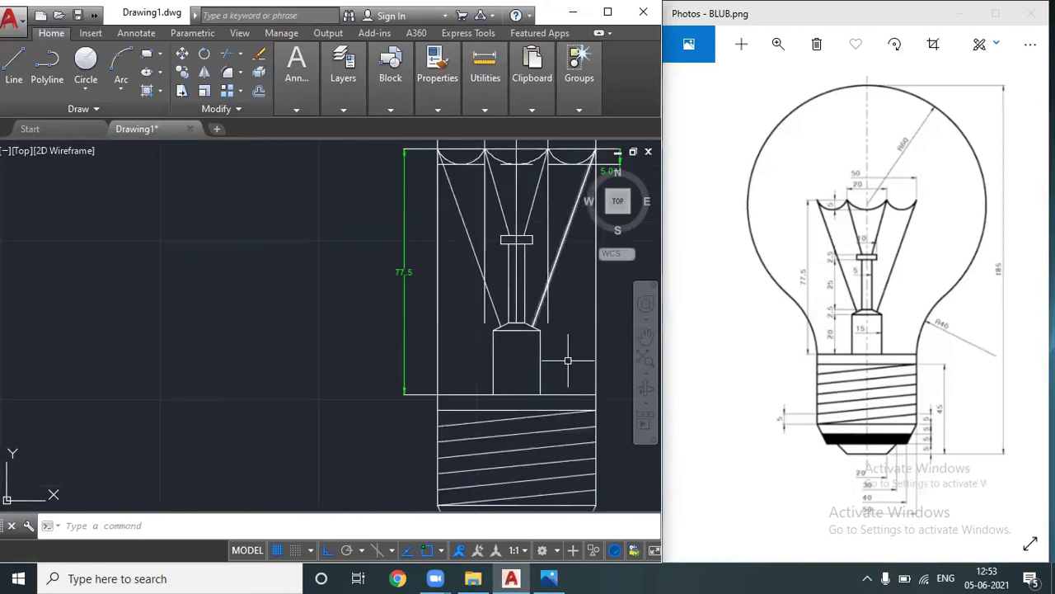
left_click(646, 336)
left_click_drag(596, 309, 542, 361)
key("Escape")
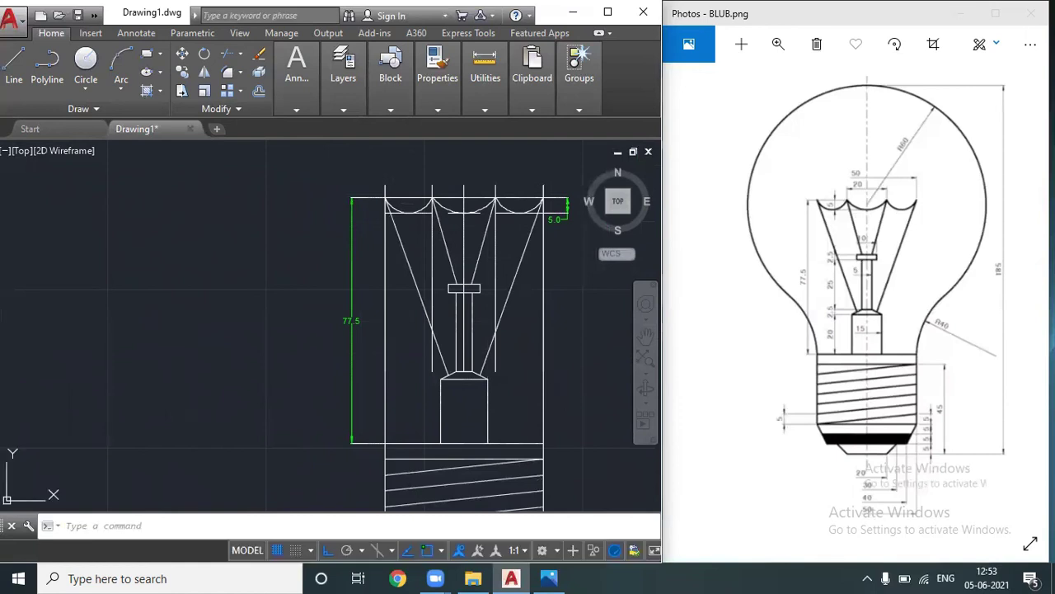
left_click(495, 280)
left_click(432, 269)
left_click_drag(572, 170, 346, 221)
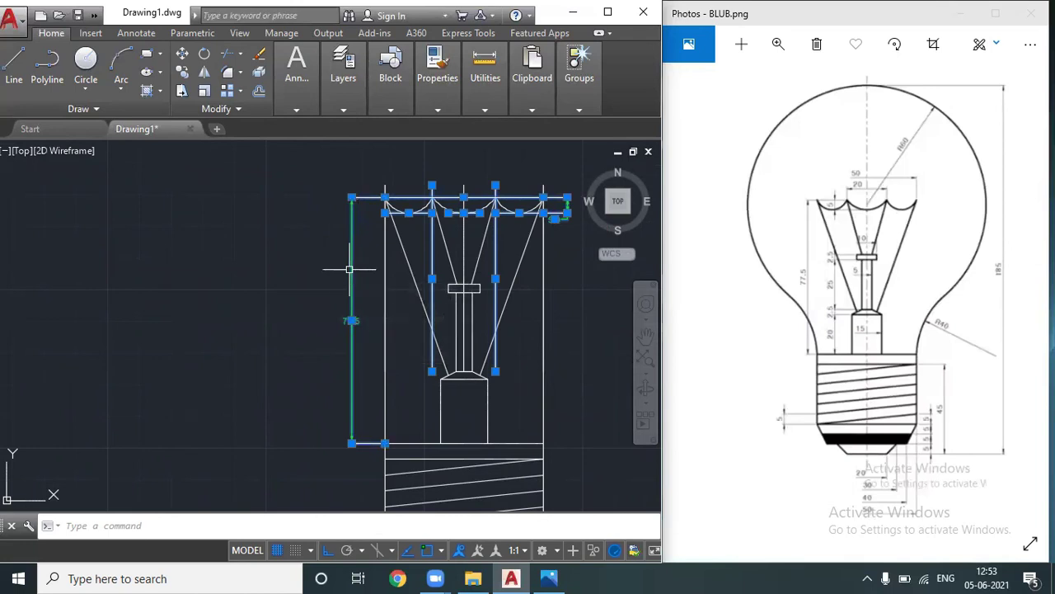
key("Delete")
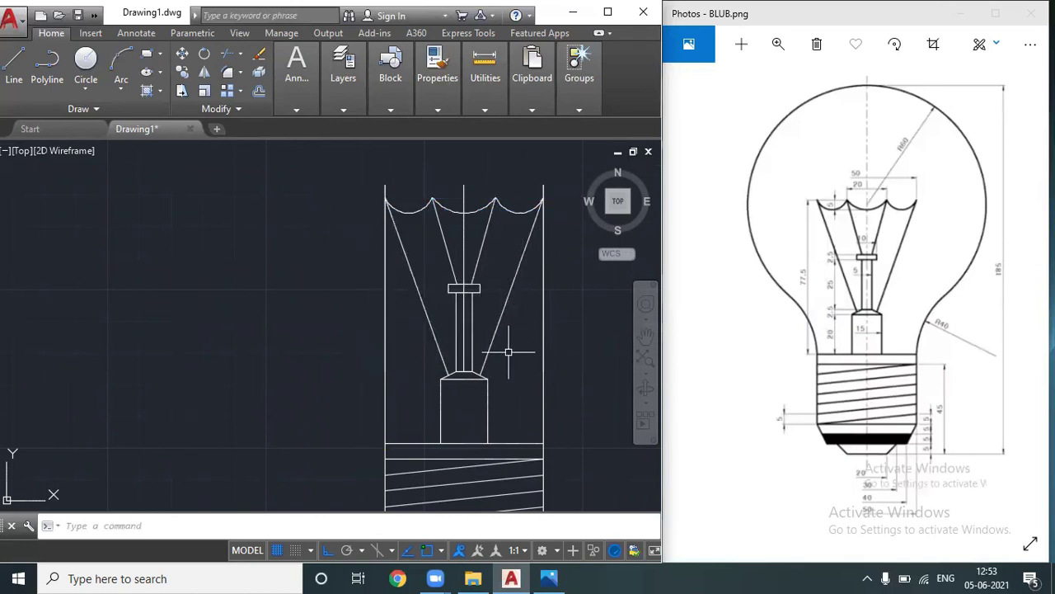
left_click(572, 372)
left_click(547, 365)
type("tr")
key("Return")
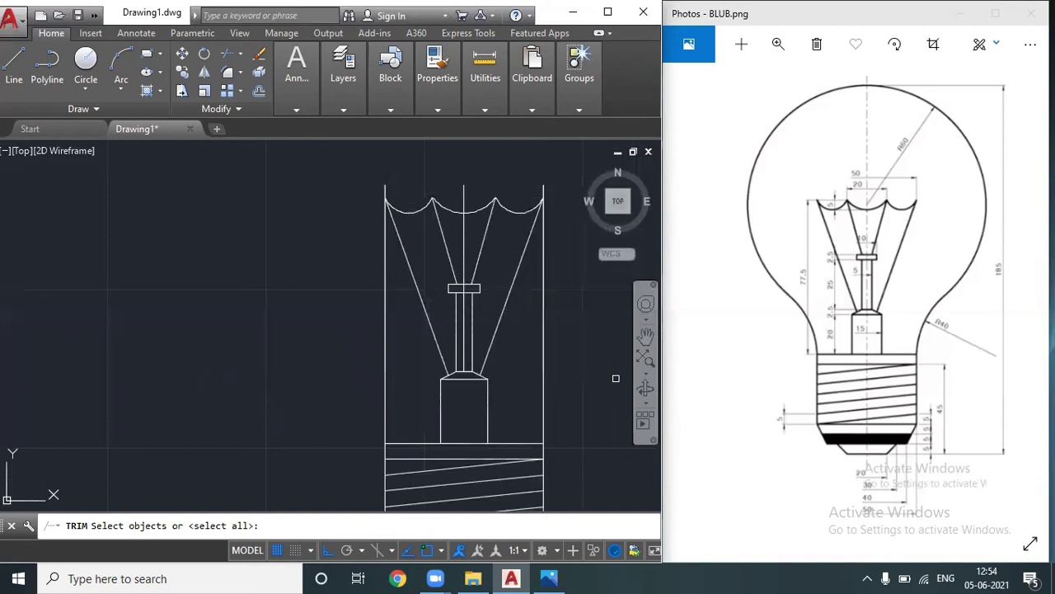
key("Escape")
- Erase the outer vertical guide lines on both sides of the filament above the screw cap
left_click(424, 394)
left_click(348, 397)
left_click(568, 374)
left_click(532, 392)
type("e")
key("Return")
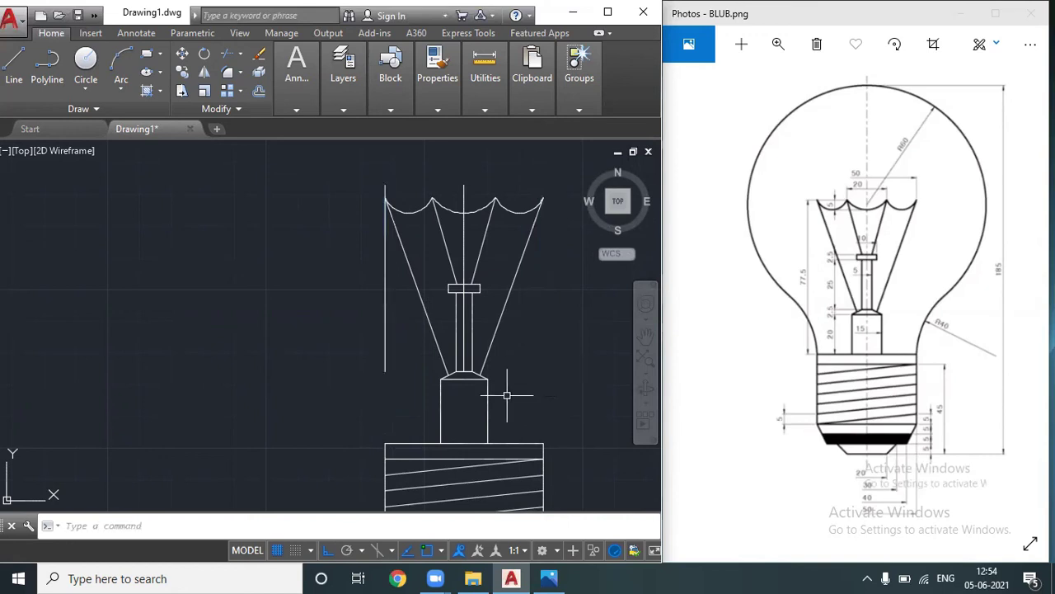
left_click(408, 310)
left_click(361, 355)
type("e")
key("Return")
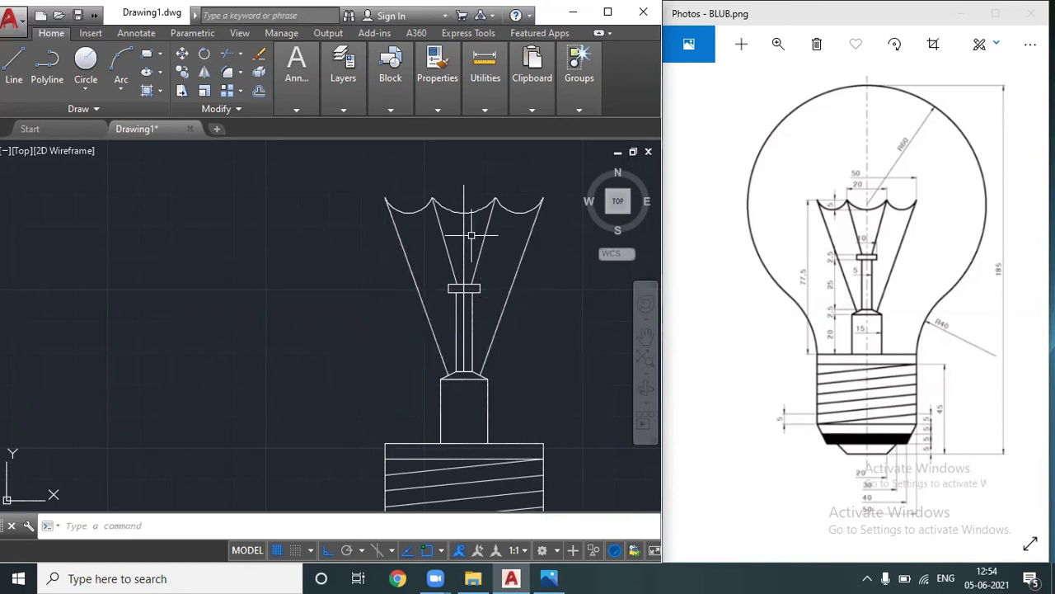
- Draw a circle of radius 60 for the glass, centred on the lowest point of the filament's middle arc
left_click(646, 336)
mouse_move(547, 277)
left_mouse_down()
mouse_move(538, 331)
mouse_move(485, 306)
mouse_move(448, 306)
left_mouse_up()
left_click_drag(443, 256, 436, 302)
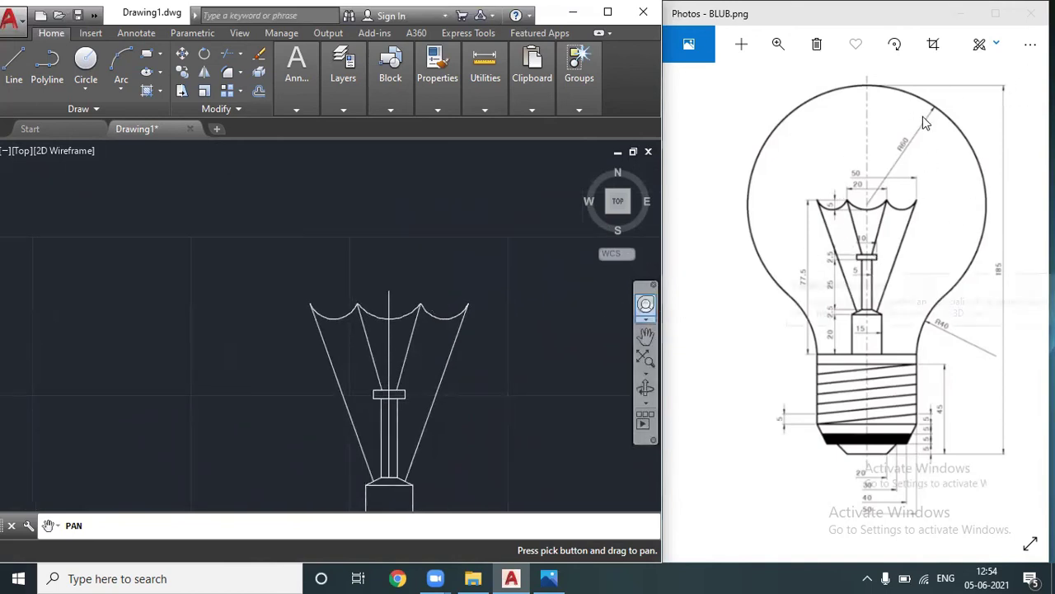
key("Escape")
type("c")
key("Return")
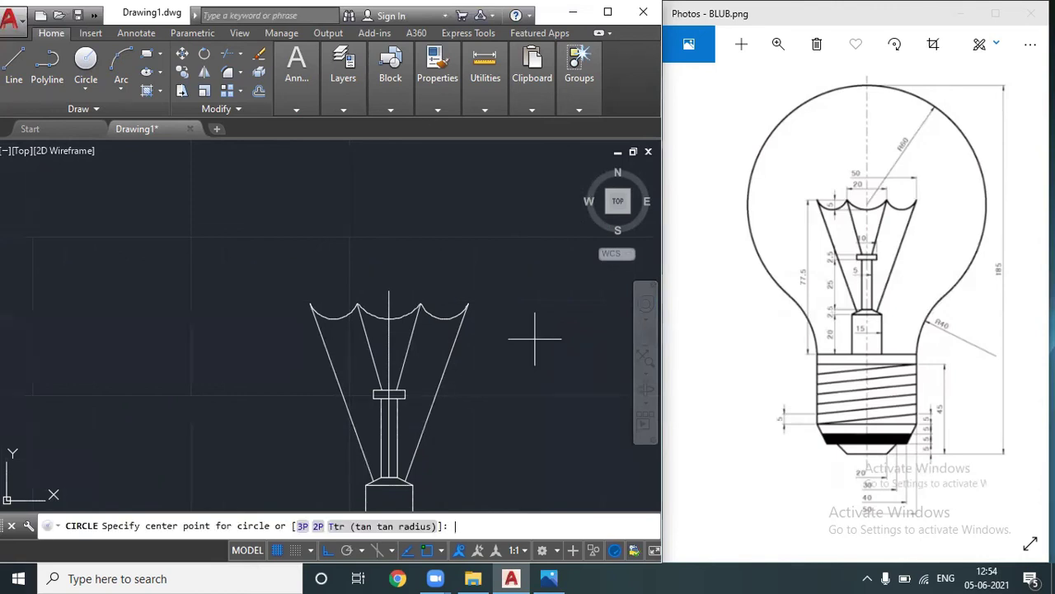
left_click(389, 319)
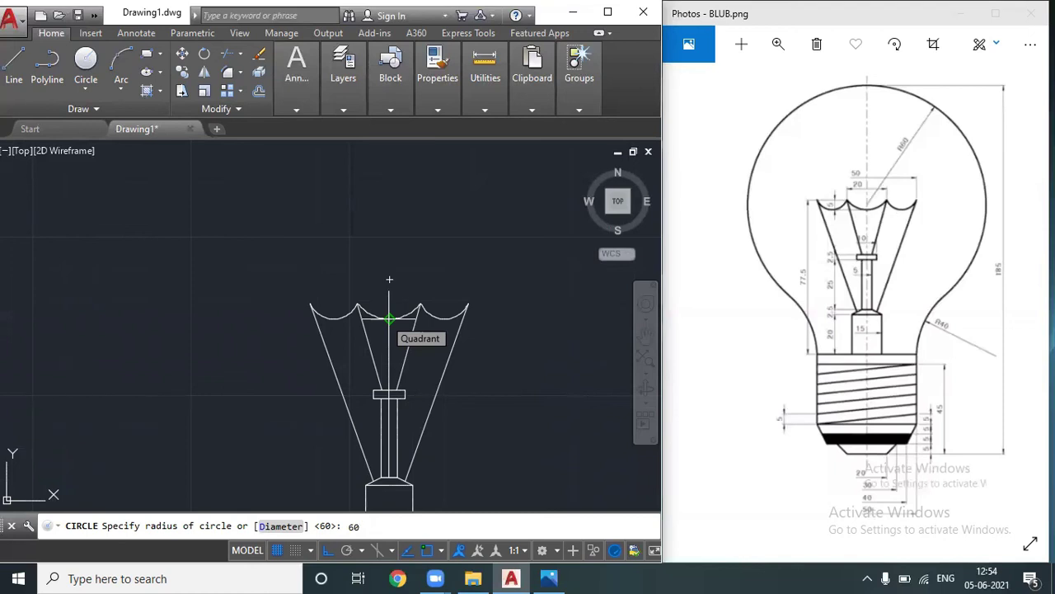
type("60")
key("Return")
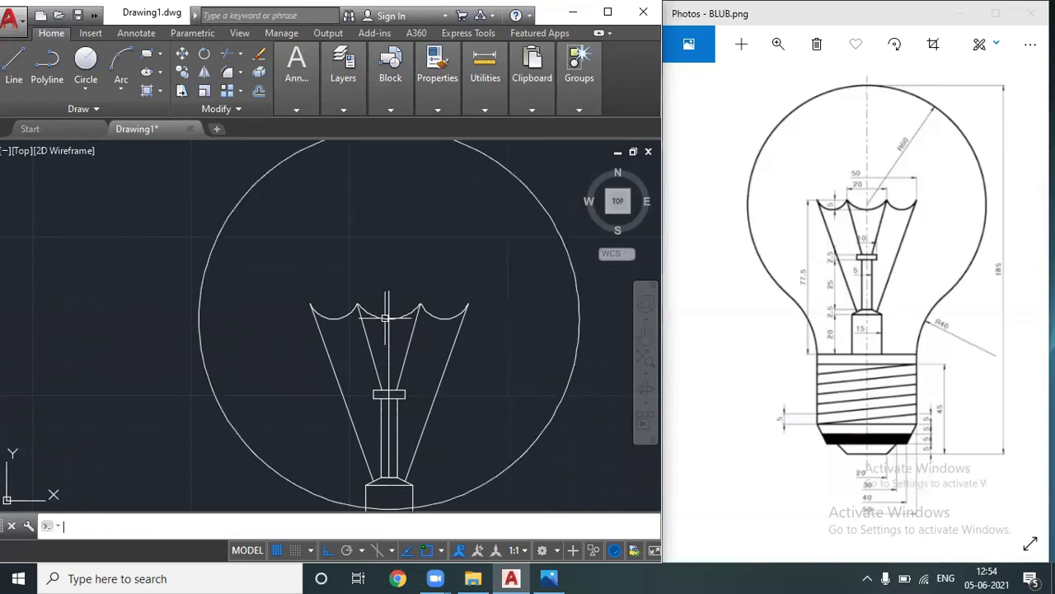
- Fillet the screw cap's right edge to the glass circle with a radius of 40
left_click(645, 336)
left_click_drag(493, 366, 459, 225)
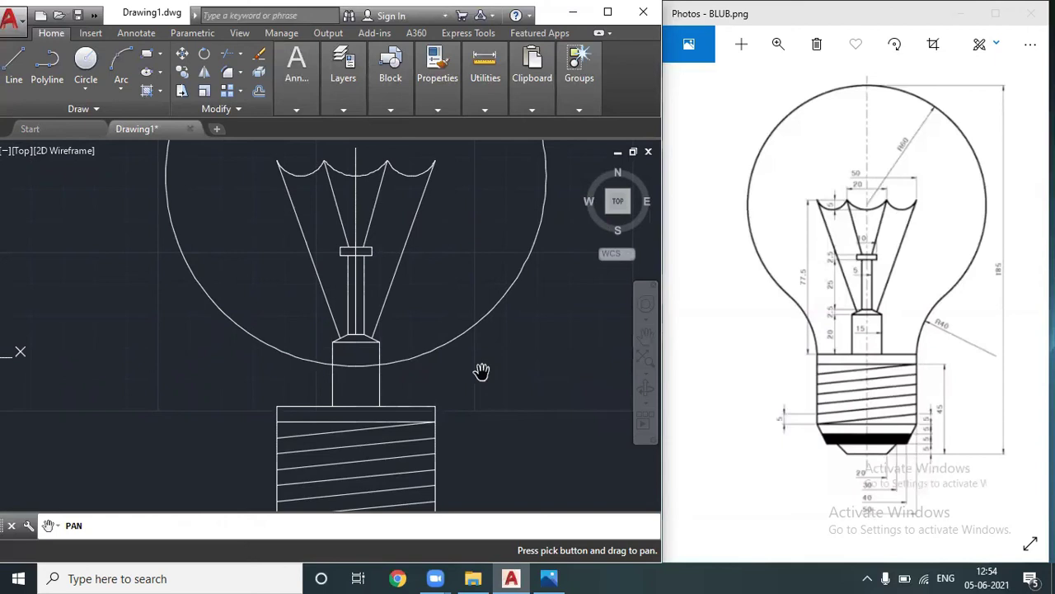
key("Escape")
type("fi")
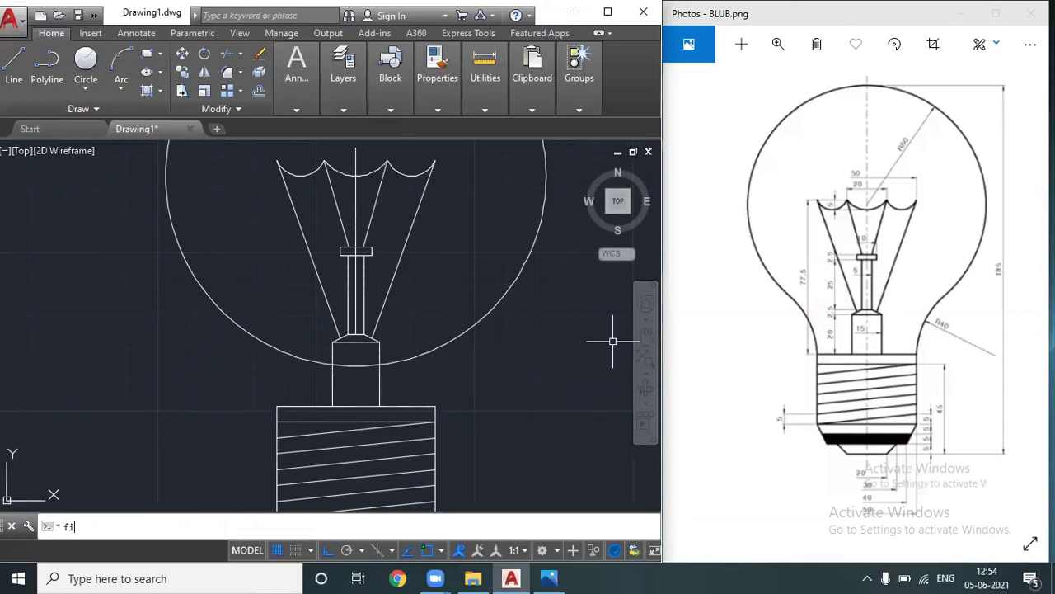
type("ll")
key("Down")
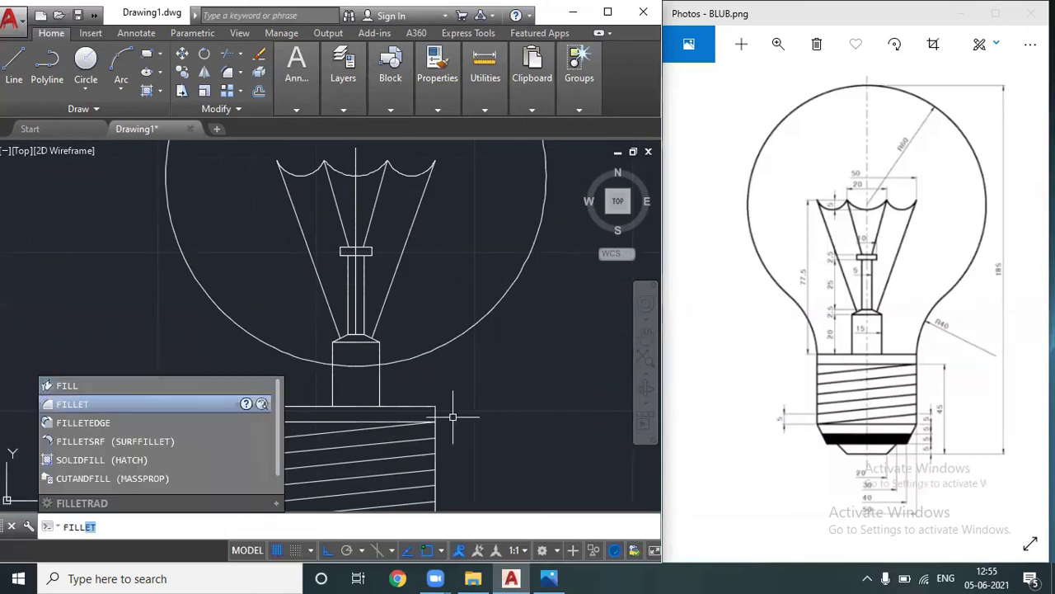
key("Return")
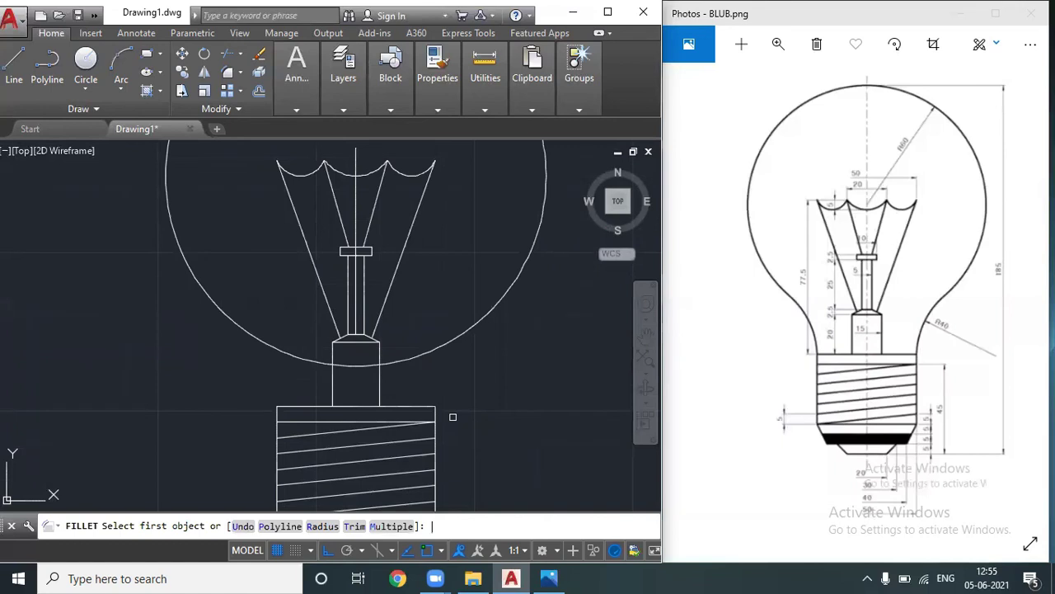
left_click(322, 526)
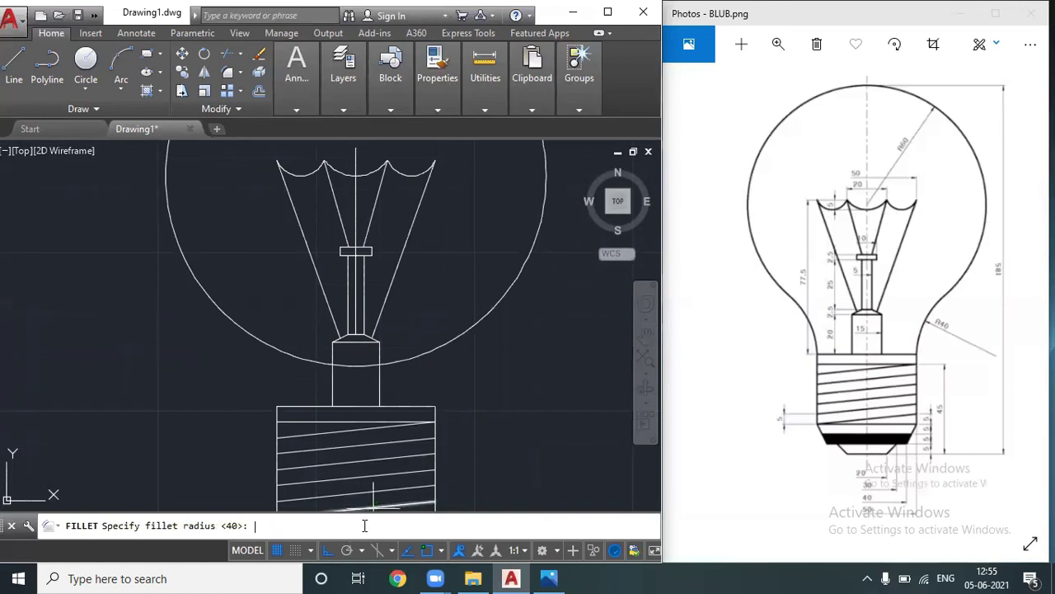
type("40")
key("Return")
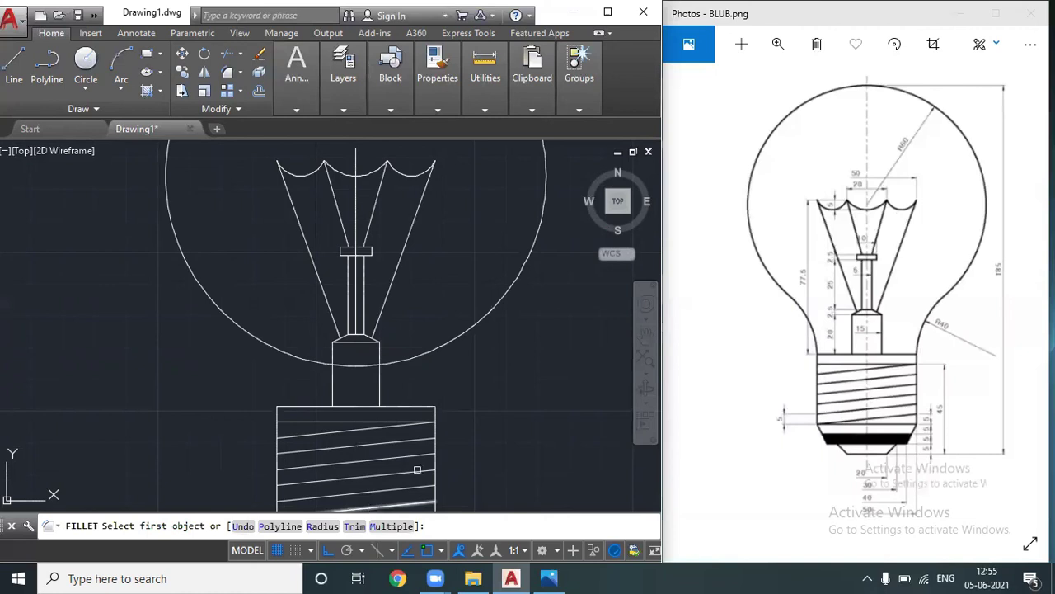
left_click(437, 414)
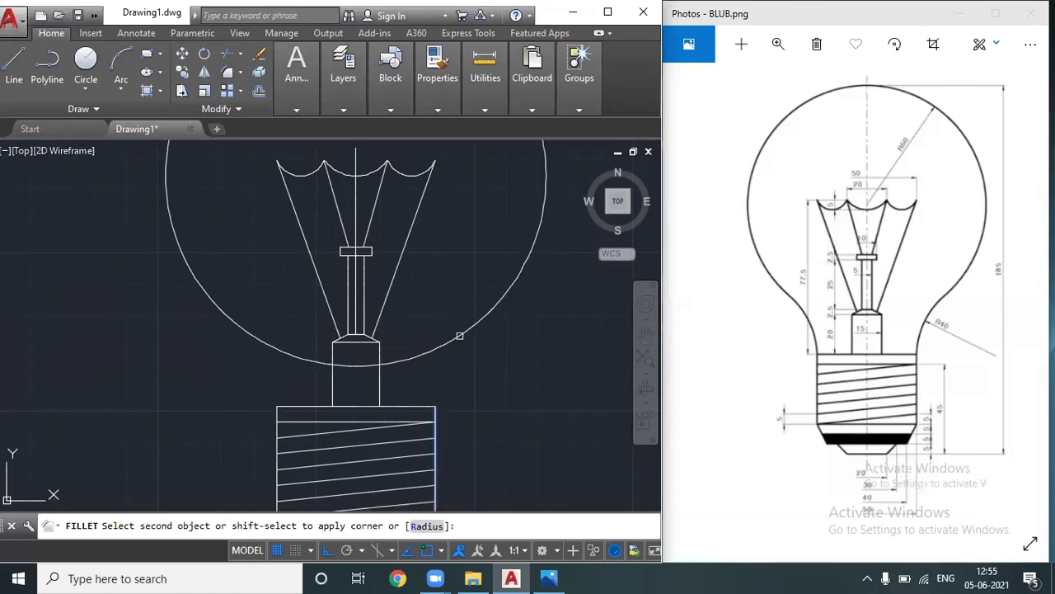
left_click(461, 334)
key("Return")
key("Escape")
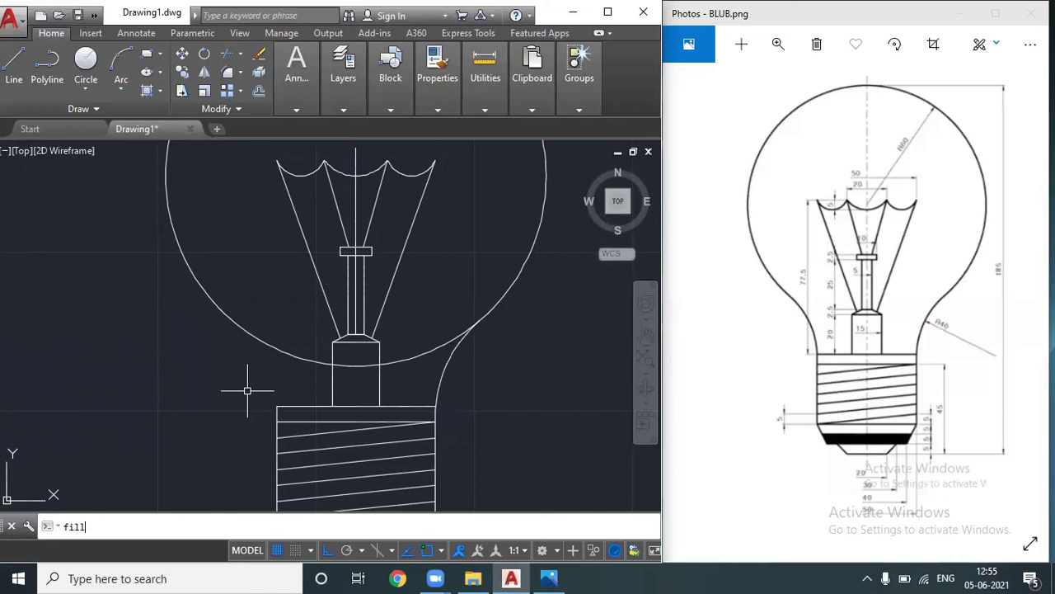
- Fillet the glass circle to the screw cap's left edge with a radius of 40
type("fill")
key("Down")
key("Return")
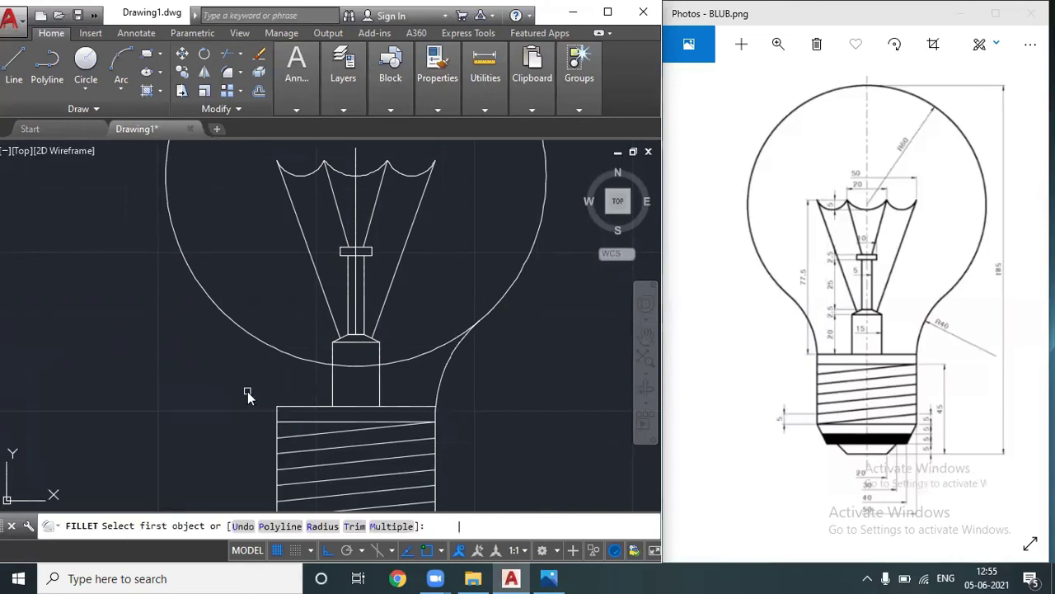
left_click(322, 526)
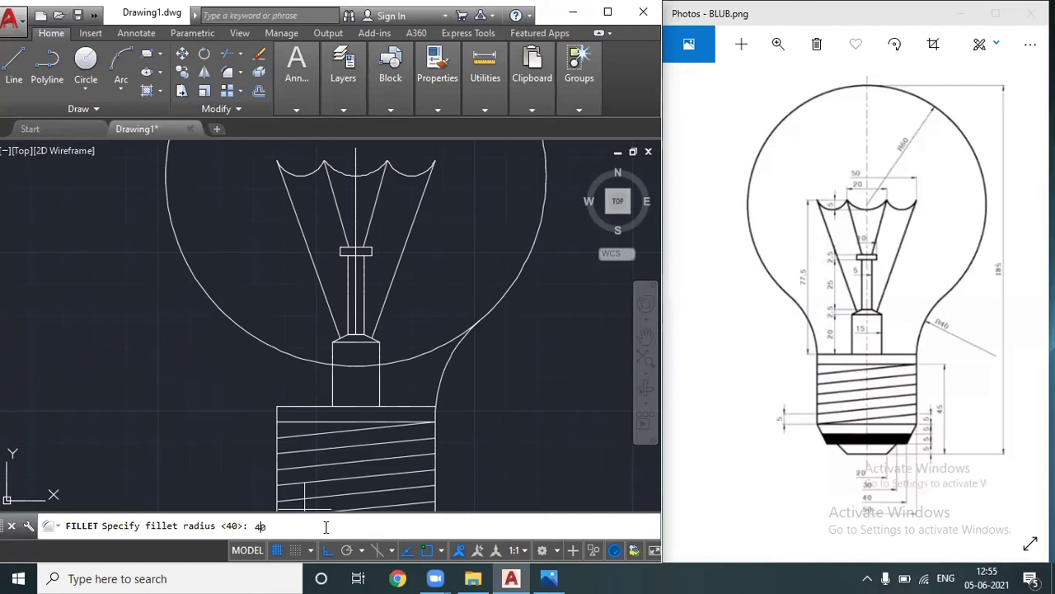
key("Return")
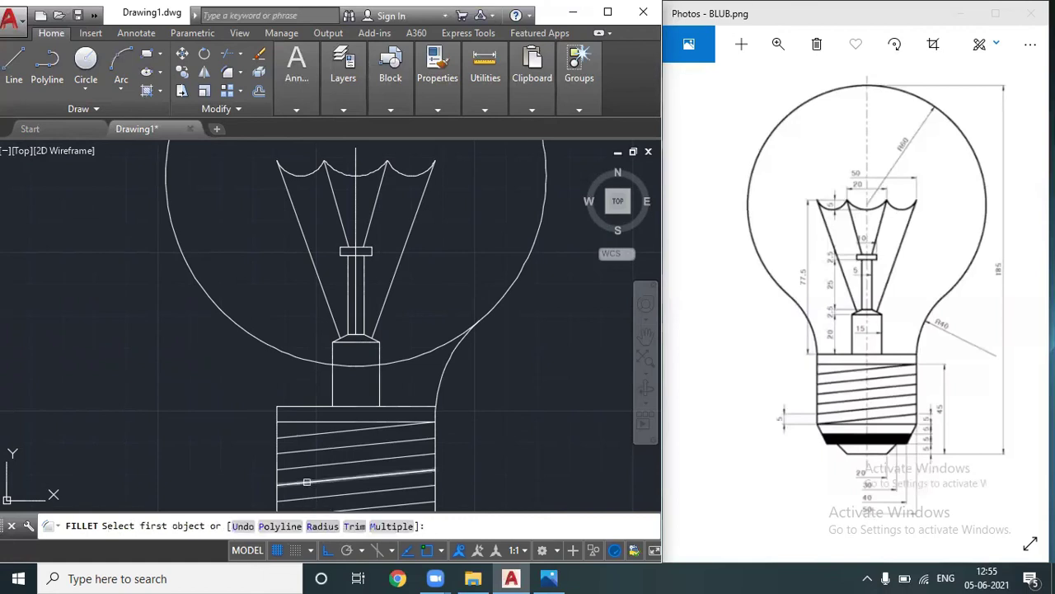
left_click(271, 349)
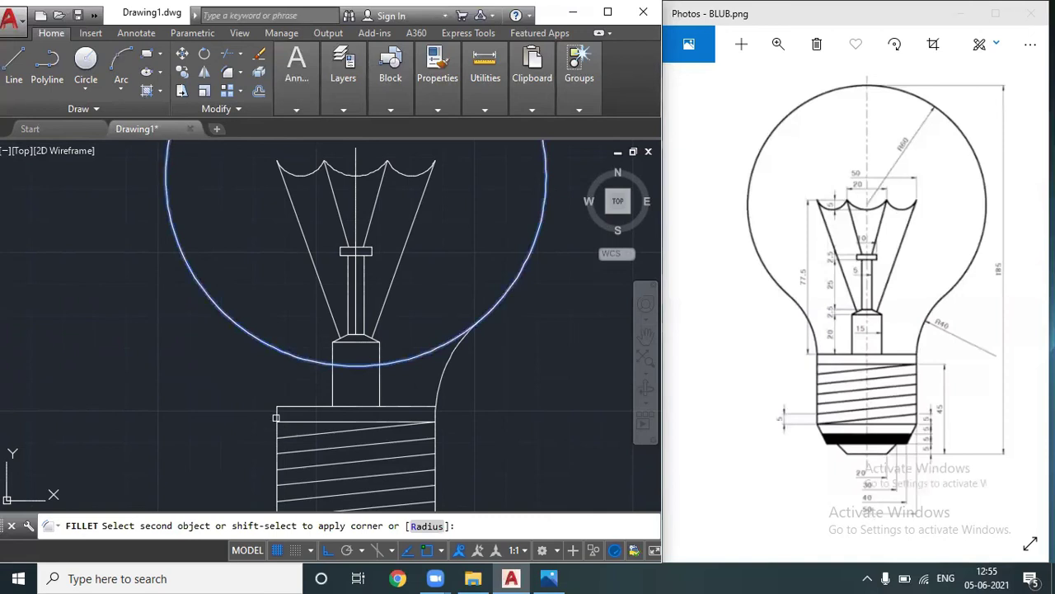
left_click(275, 418)
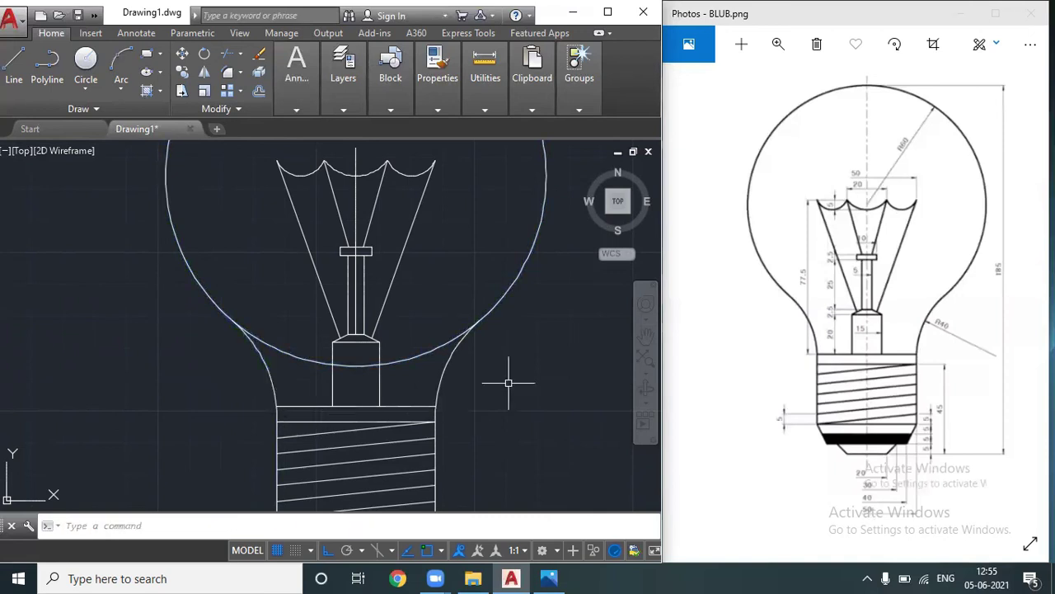
- Trim the glass circle at the neck fillets and delete its remaining lower arc across the stem
type("tr")
key("Return")
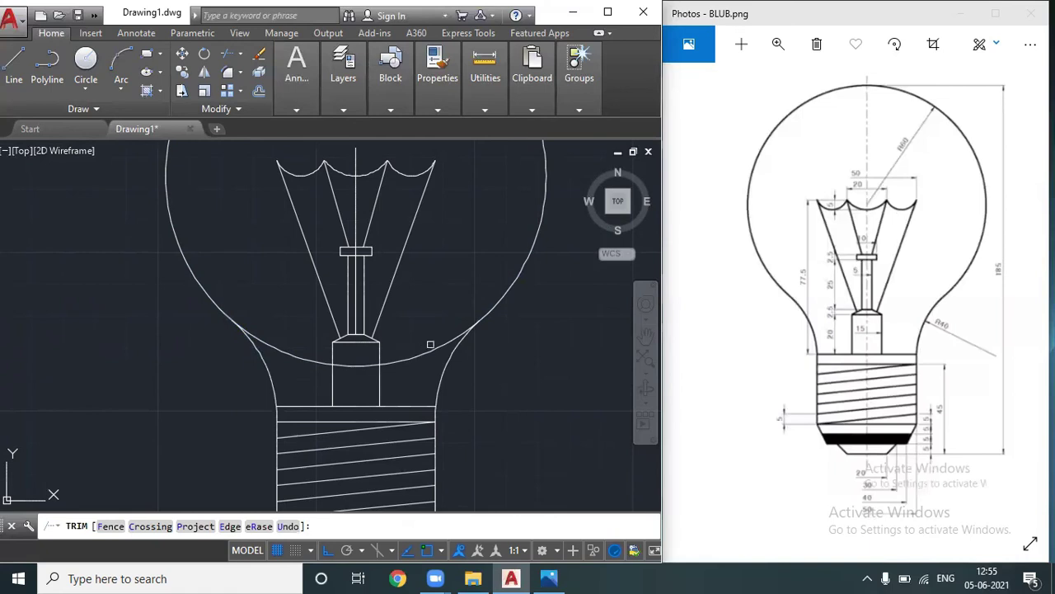
left_click(248, 331)
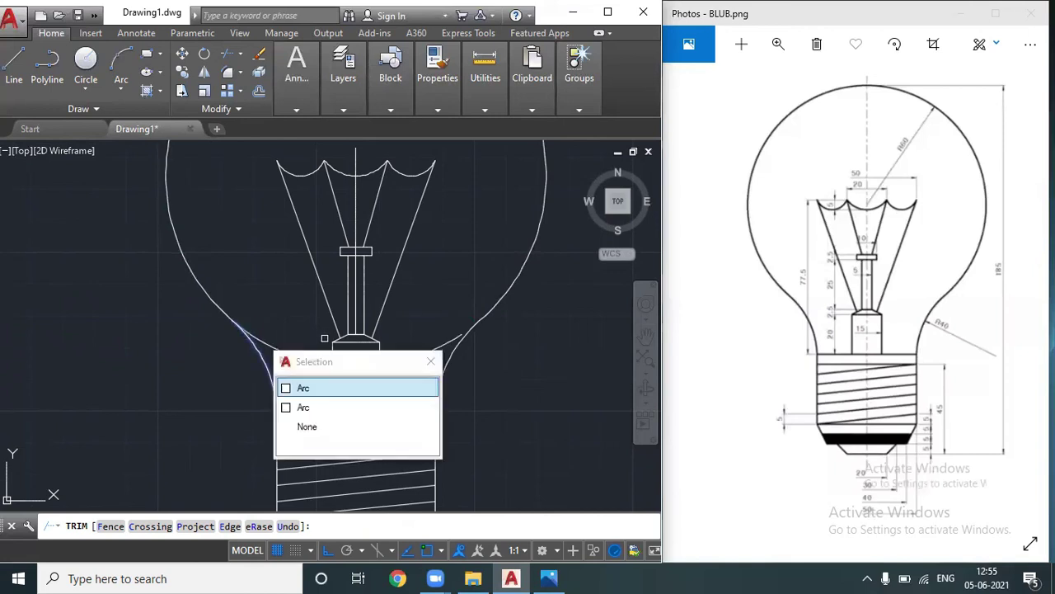
left_click(260, 334)
key("u")
key("Return")
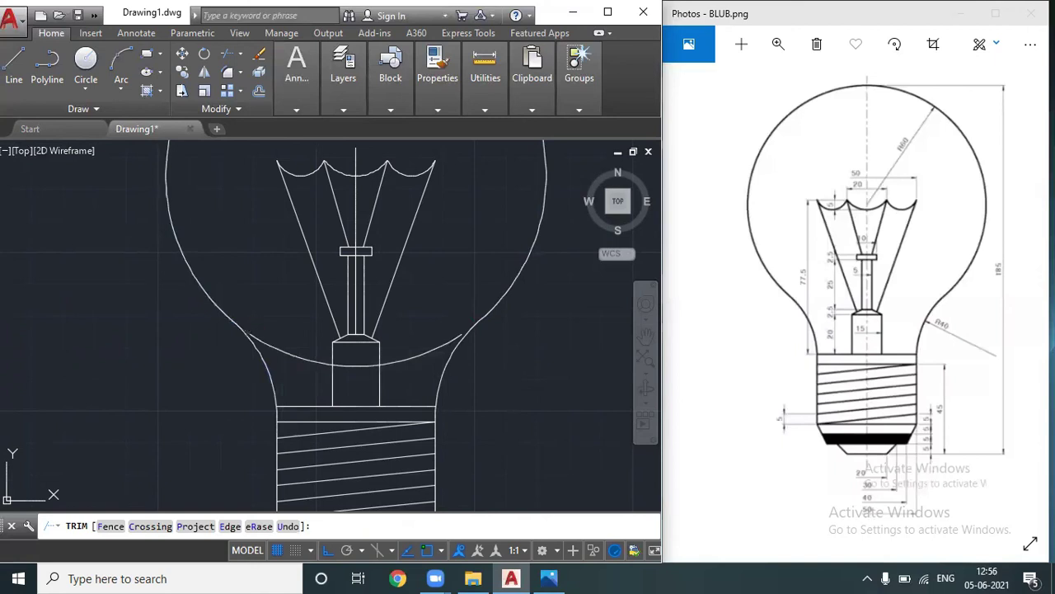
key("Escape")
left_click(289, 331)
left_click(290, 365)
key("Delete")
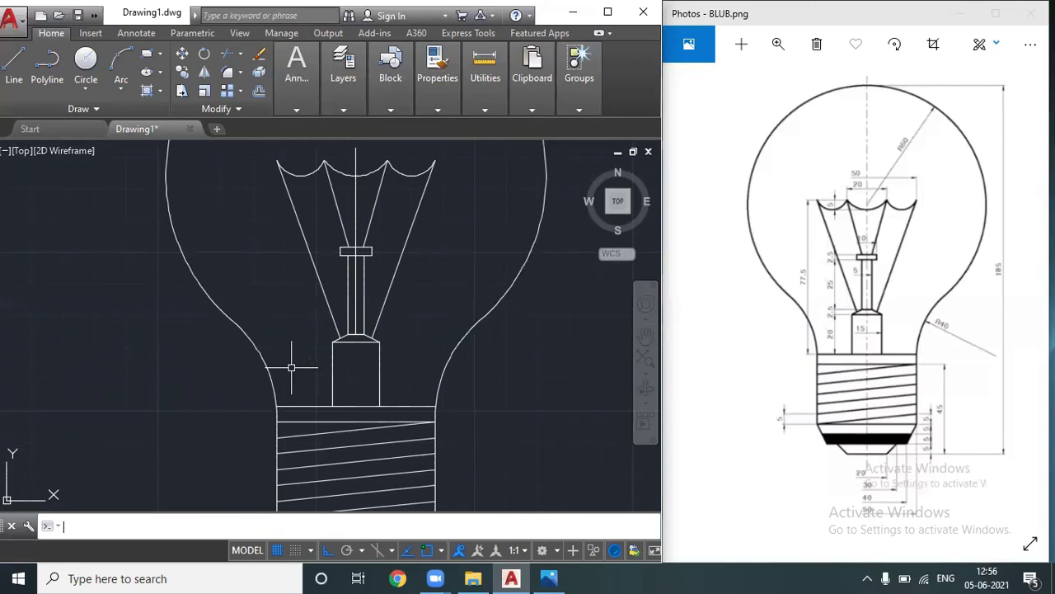
- Erase the vertical centre line running through the filament and the stem
left_click(357, 195)
type("e")
key("Return")
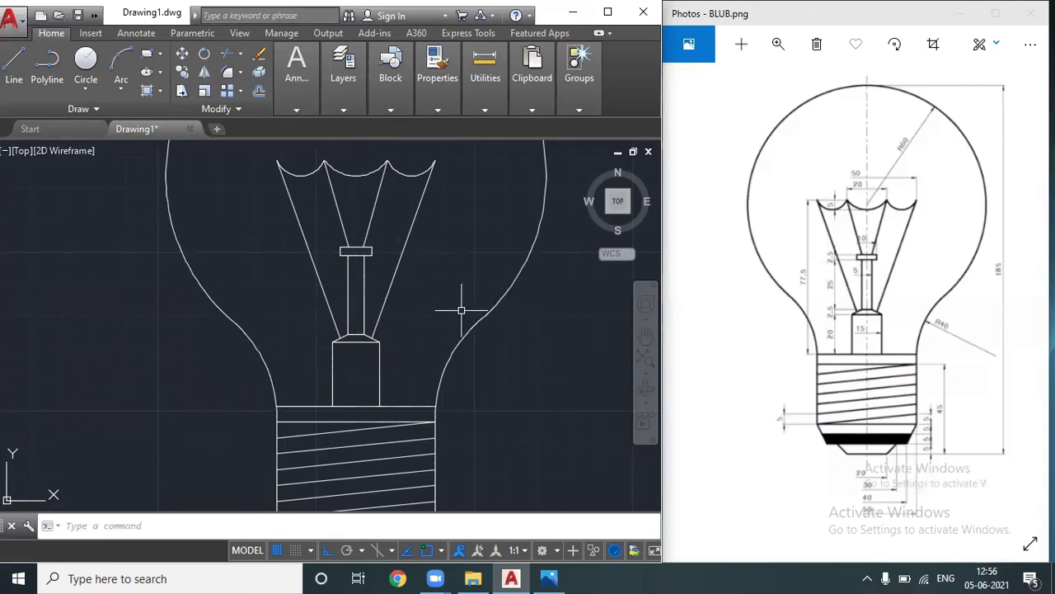
- Delete the leftover corner guide lines on both sides of the contact tip below the screw cap
scroll(456, 305, "down", 2)
scroll(456, 305, "down", 2)
scroll(461, 433, "up", 2)
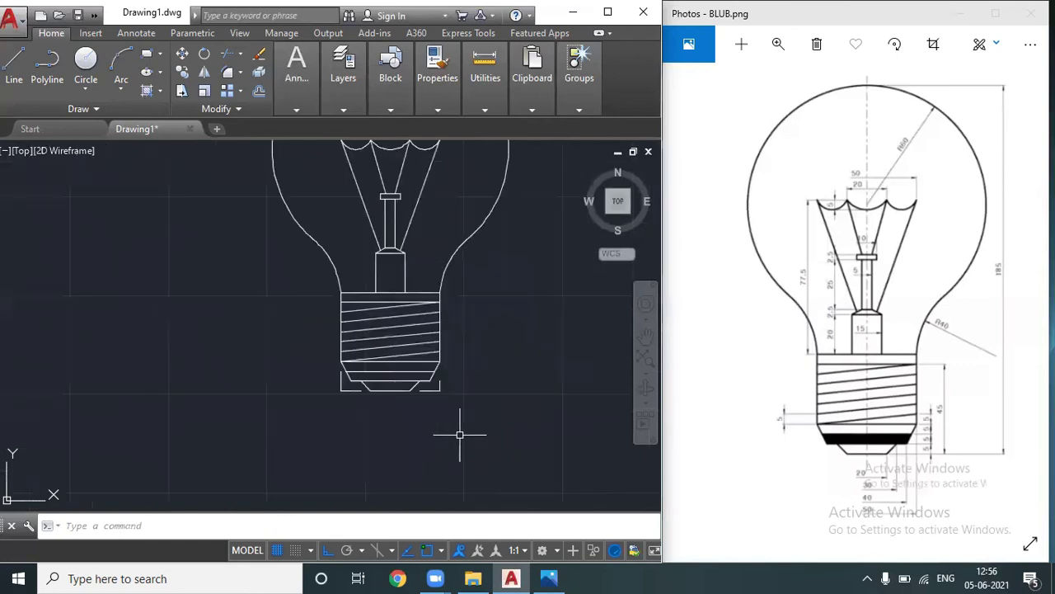
left_click(460, 377)
left_click(437, 396)
key("Escape")
left_click(439, 381)
key("Delete")
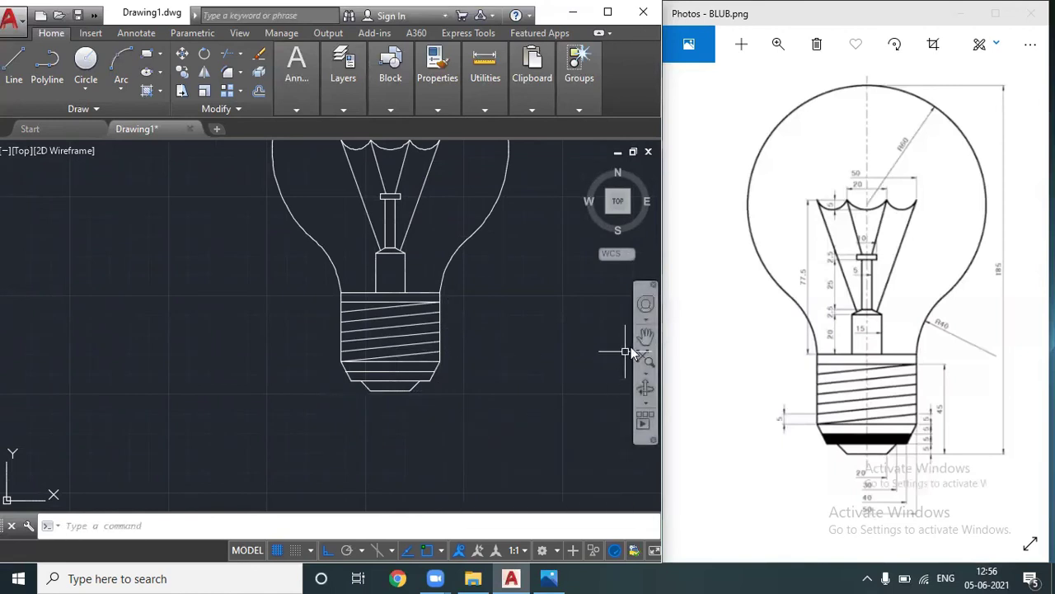
- Examine the redrawn bulb and the dimensioned bulb drawing beside it
scroll(536, 284, "down", 2)
middle_click_drag(536, 284, 550, 390)
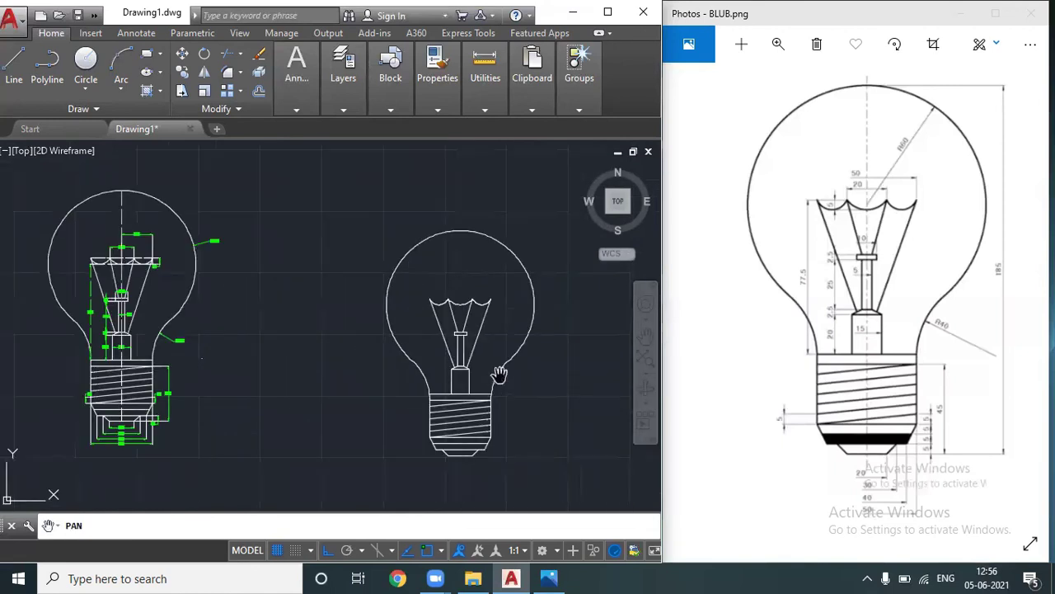
mouse_move(239, 333)
left_mouse_down()
mouse_move(420, 358)
mouse_move(489, 321)
left_mouse_up()
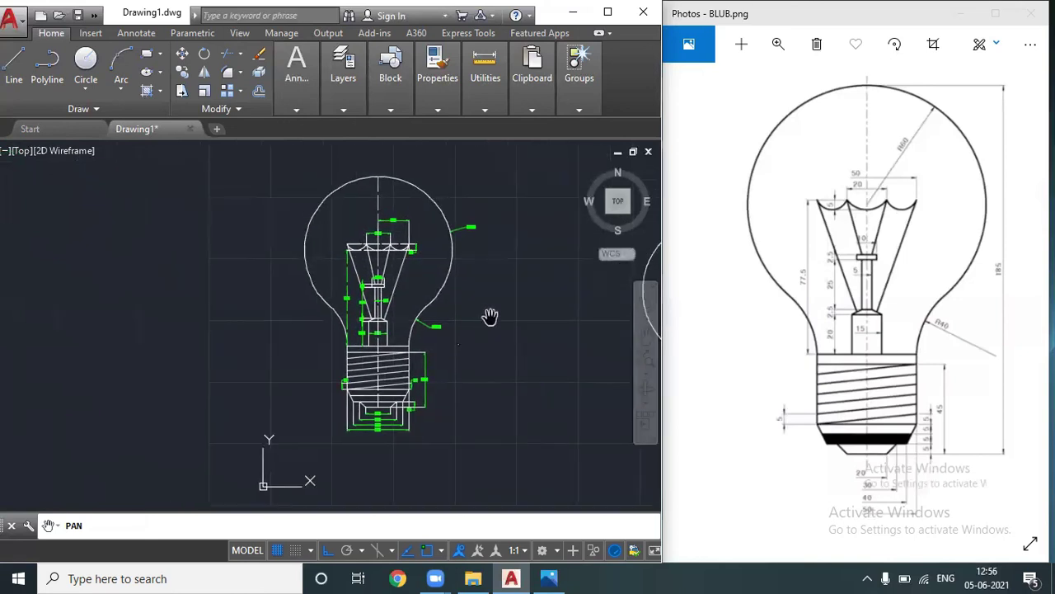
scroll(490, 318, "up", 2)
scroll(490, 318, "down", 1)
mouse_move(471, 283)
left_mouse_down()
mouse_move(492, 308)
mouse_move(494, 292)
left_mouse_up()
scroll(491, 310, "up", 1)
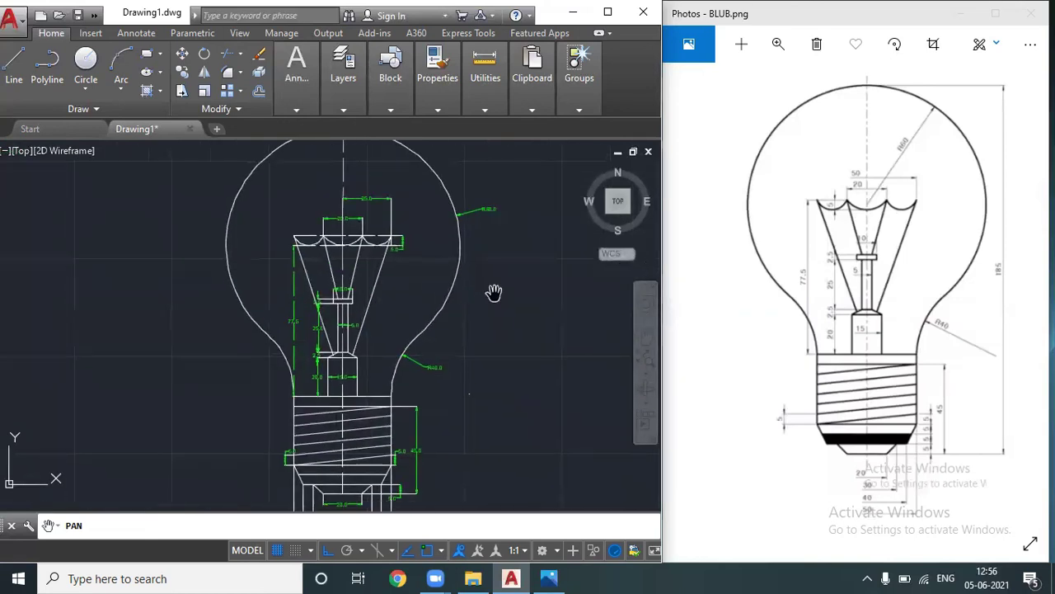